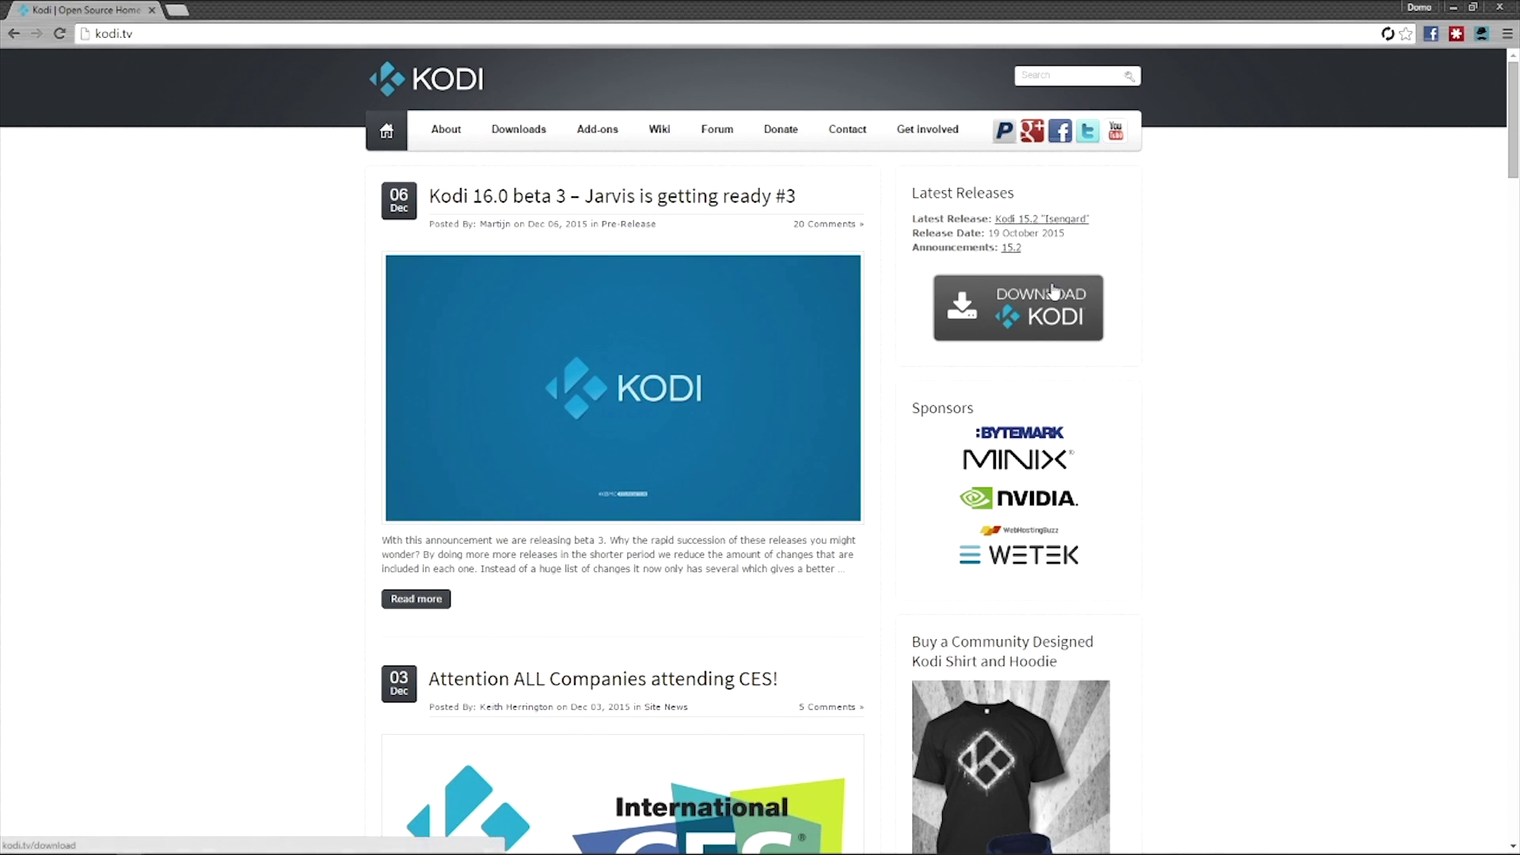
Open the Kodi downloads page and highlight the current stable release heading
{"action": "left_click", "coordinate": [1053, 293]}
{"action": "scroll", "coordinate": [312, 346], "scroll_direction": "down", "scroll_amount": 5}
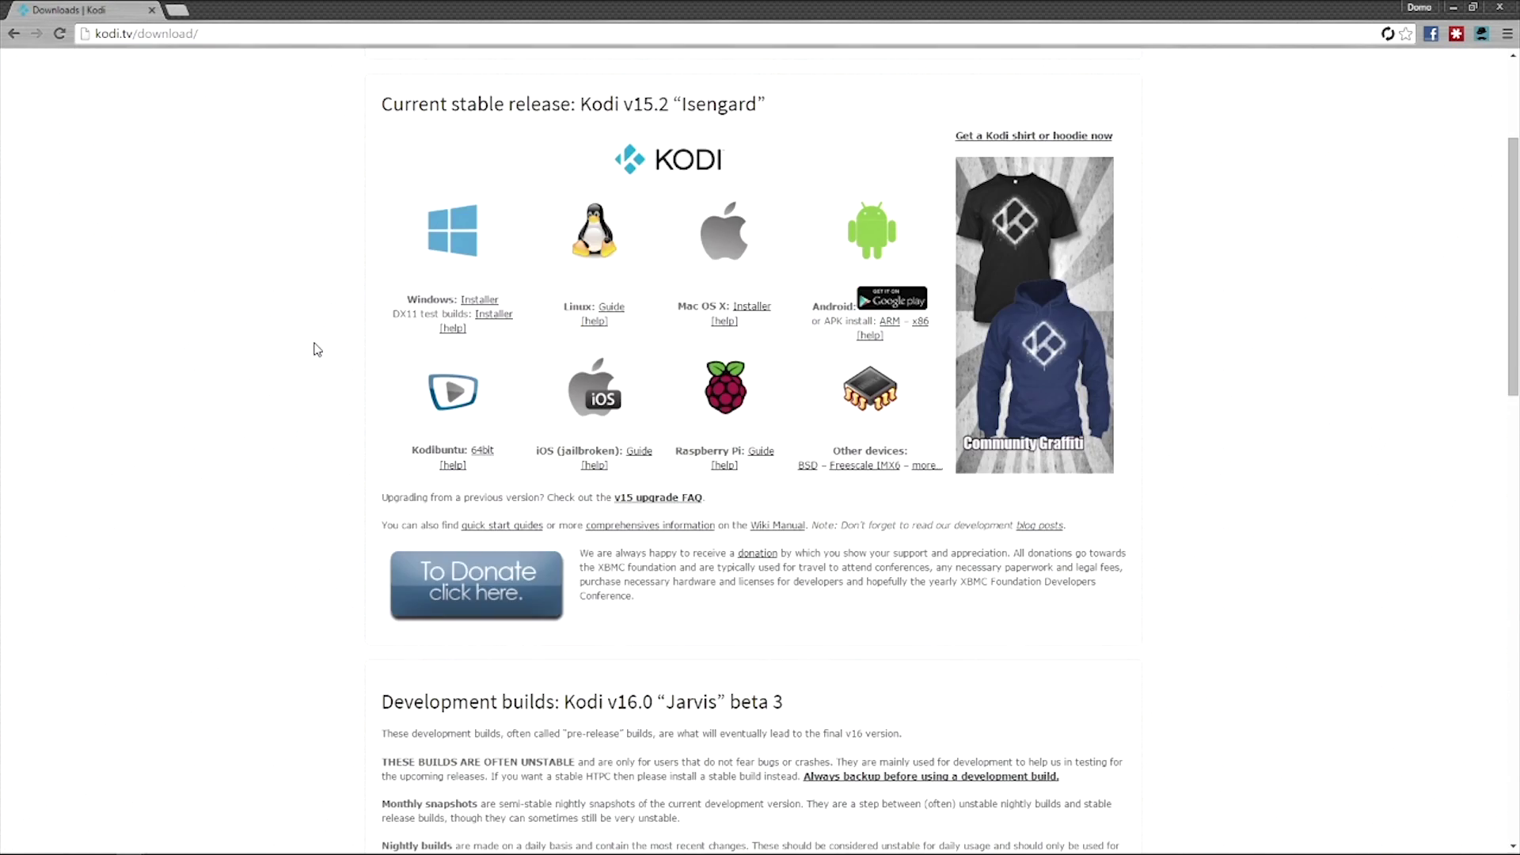
{"action": "scroll", "coordinate": [312, 348], "scroll_direction": "up", "scroll_amount": 4}
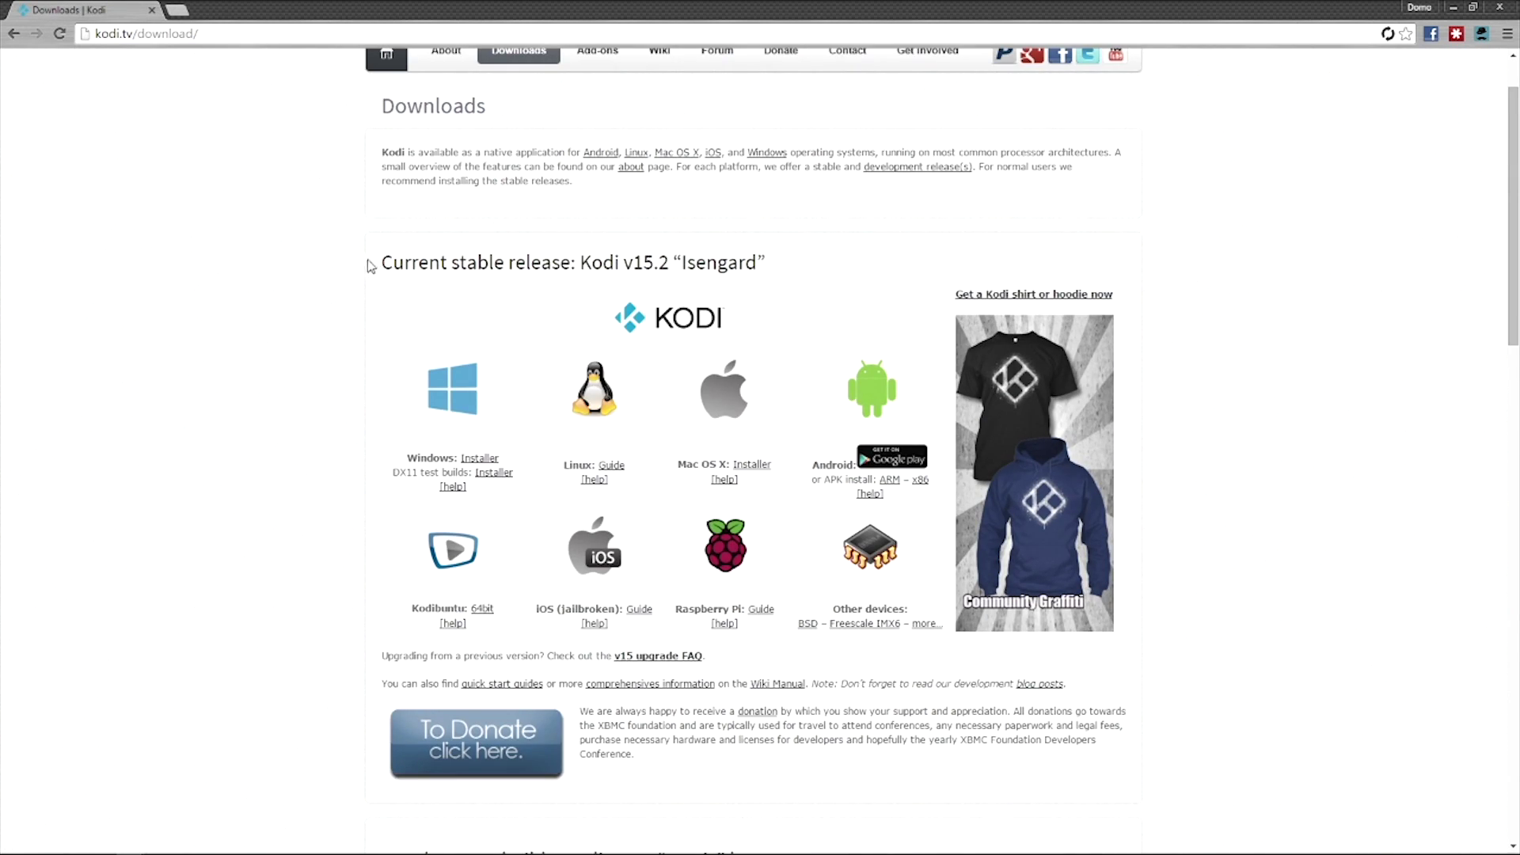
{"action": "mouse_move", "coordinate": [382, 263]}
{"action": "left_mouse_down"}
{"action": "mouse_move", "coordinate": [790, 277]}
{"action": "mouse_move", "coordinate": [766, 261]}
{"action": "mouse_move", "coordinate": [380, 264]}
{"action": "left_mouse_up"}
{"action": "left_click", "coordinate": [792, 268]}
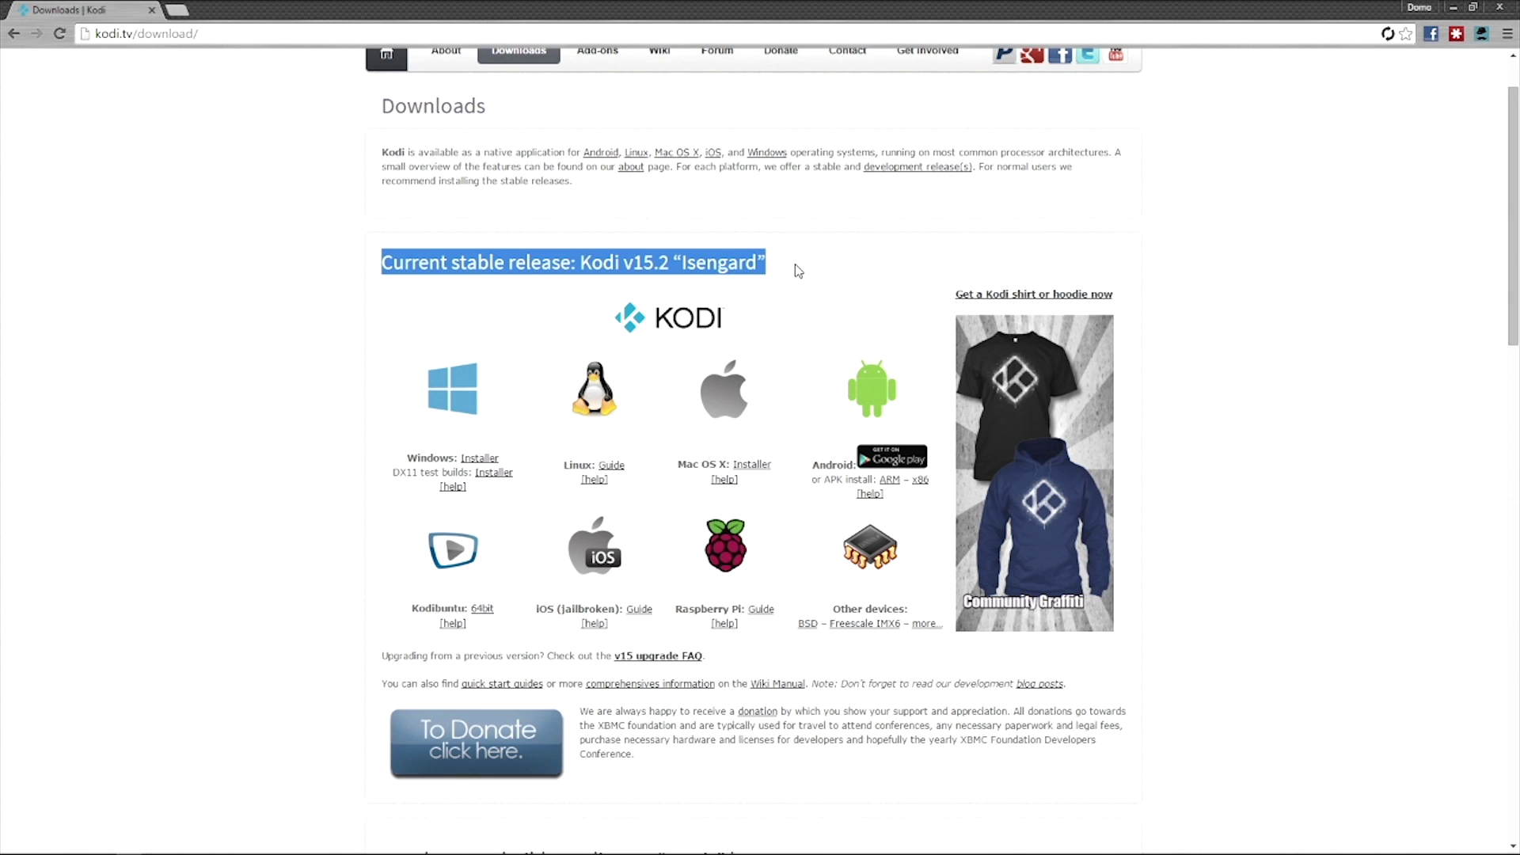
{"action": "left_click_drag", "start_coordinate": [793, 268], "coordinate": [343, 268]}
Download the Kodi 16.0 Jarvis beta 3 Windows installer, keeping it despite Chrome's warning
{"action": "scroll", "coordinate": [291, 311], "scroll_direction": "down", "scroll_amount": 3}
{"action": "scroll", "coordinate": [292, 311], "scroll_direction": "down", "scroll_amount": 7}
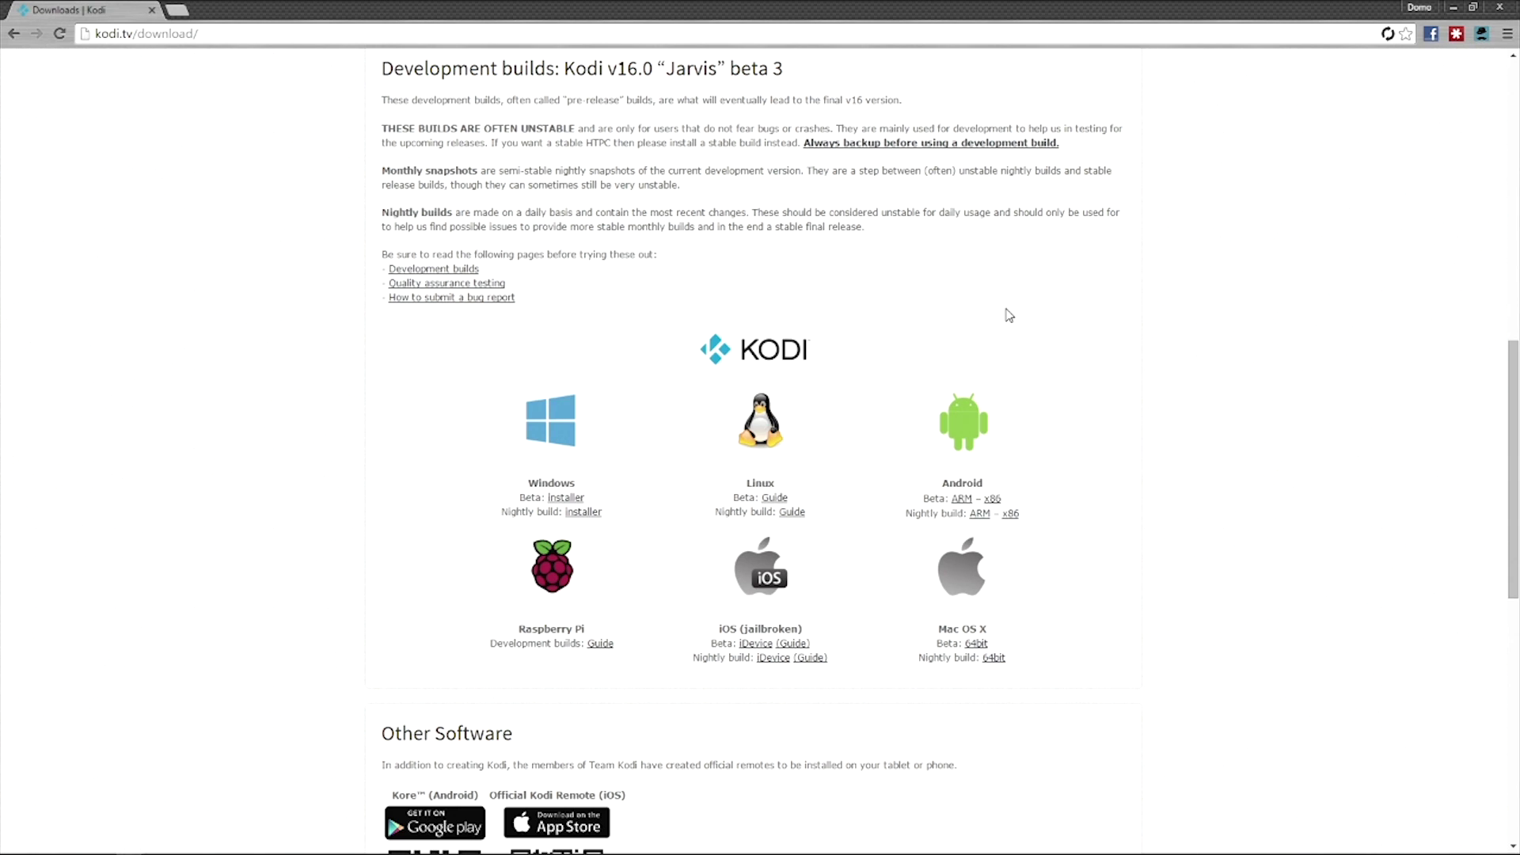
{"action": "scroll", "coordinate": [638, 353], "scroll_direction": "down", "scroll_amount": 1}
{"action": "scroll", "coordinate": [652, 349], "scroll_direction": "up", "scroll_amount": 1}
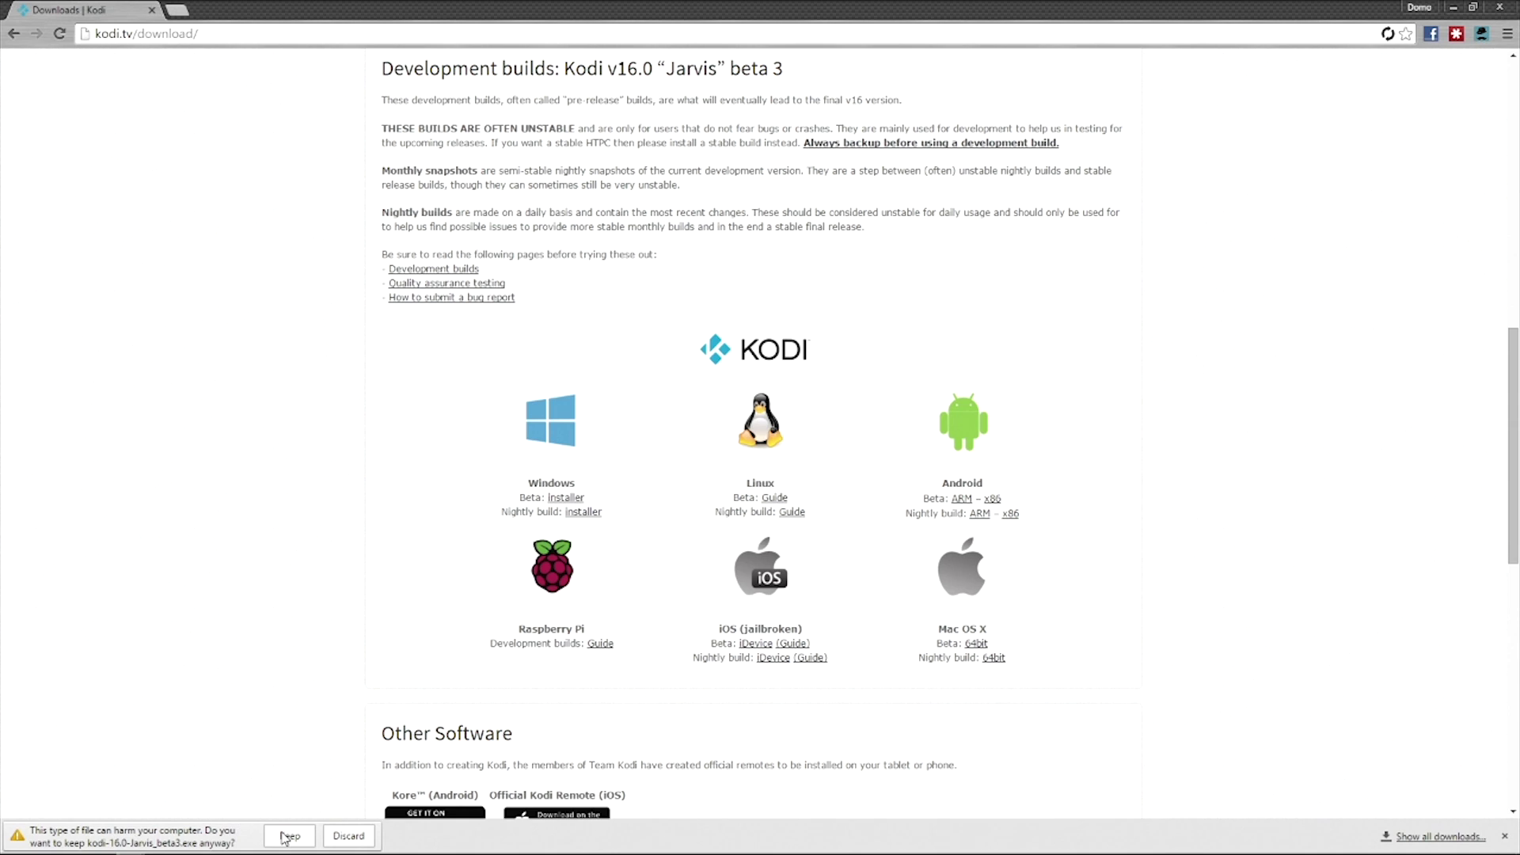
{"action": "left_click", "coordinate": [288, 835]}
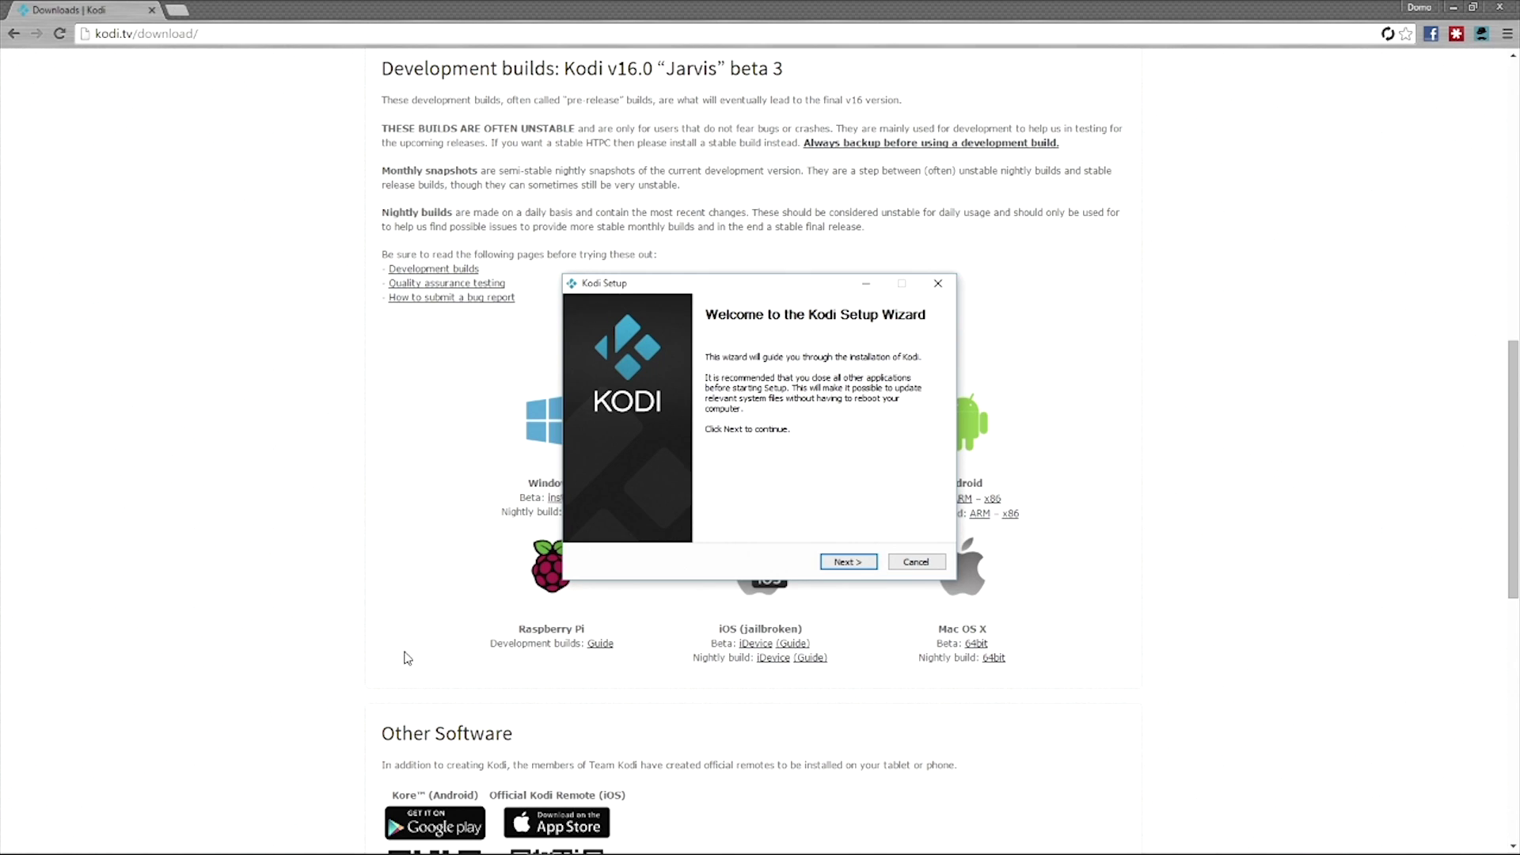
Install Kodi, accepting the licence, full components and the default install folder
{"action": "left_click", "coordinate": [844, 568]}
{"action": "left_click", "coordinate": [845, 566]}
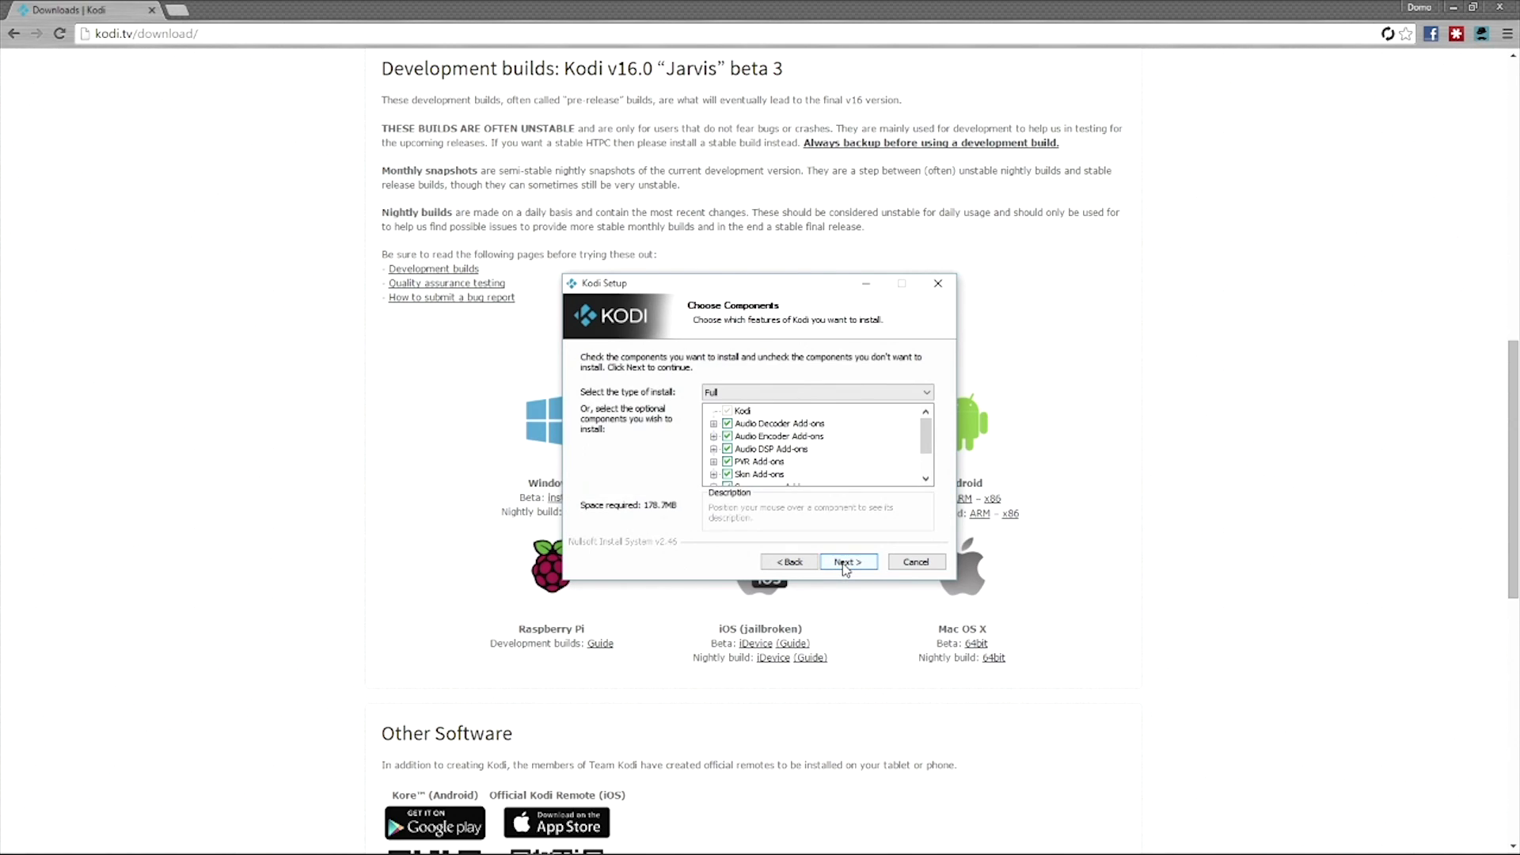
{"action": "left_click", "coordinate": [844, 564]}
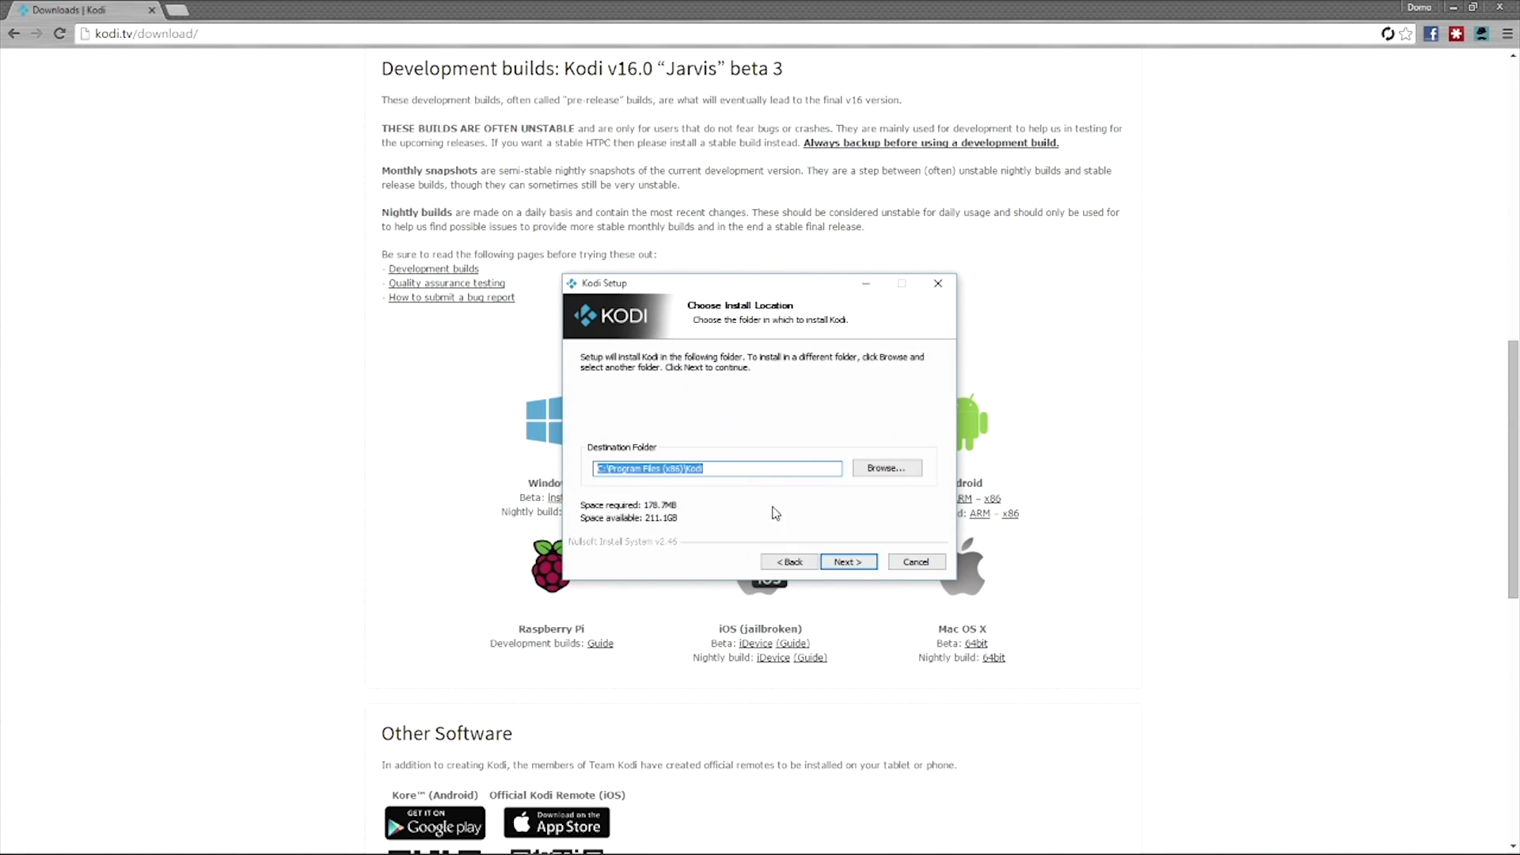
{"action": "left_click", "coordinate": [849, 562]}
{"action": "left_click", "coordinate": [870, 566]}
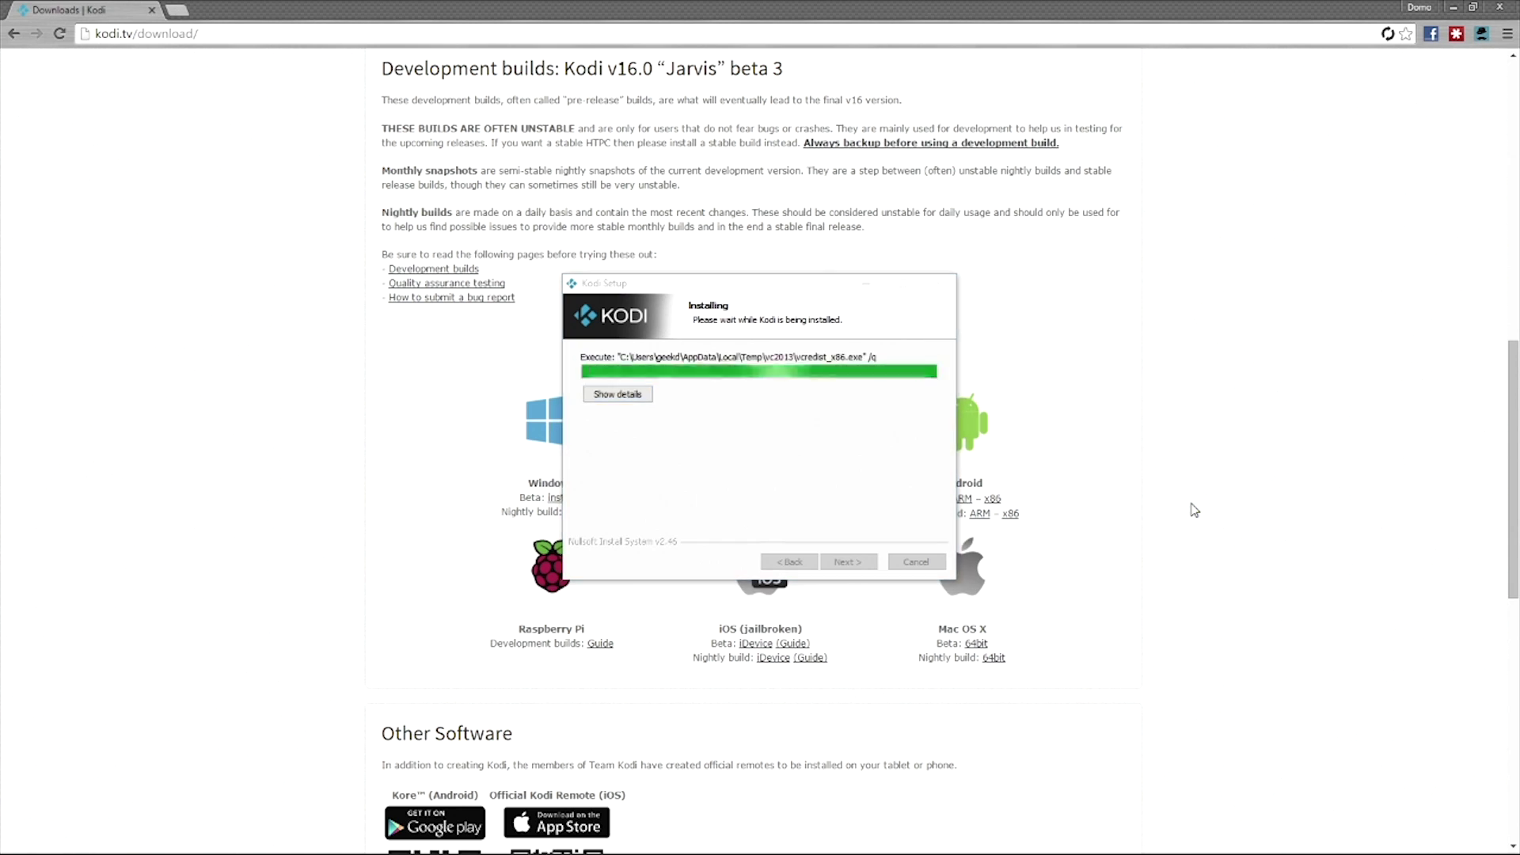
Finish setup with Run Kodi ticked and allow Kodi through the firewall
{"action": "left_click", "coordinate": [710, 416]}
{"action": "left_click", "coordinate": [710, 415]}
{"action": "left_click", "coordinate": [853, 565]}
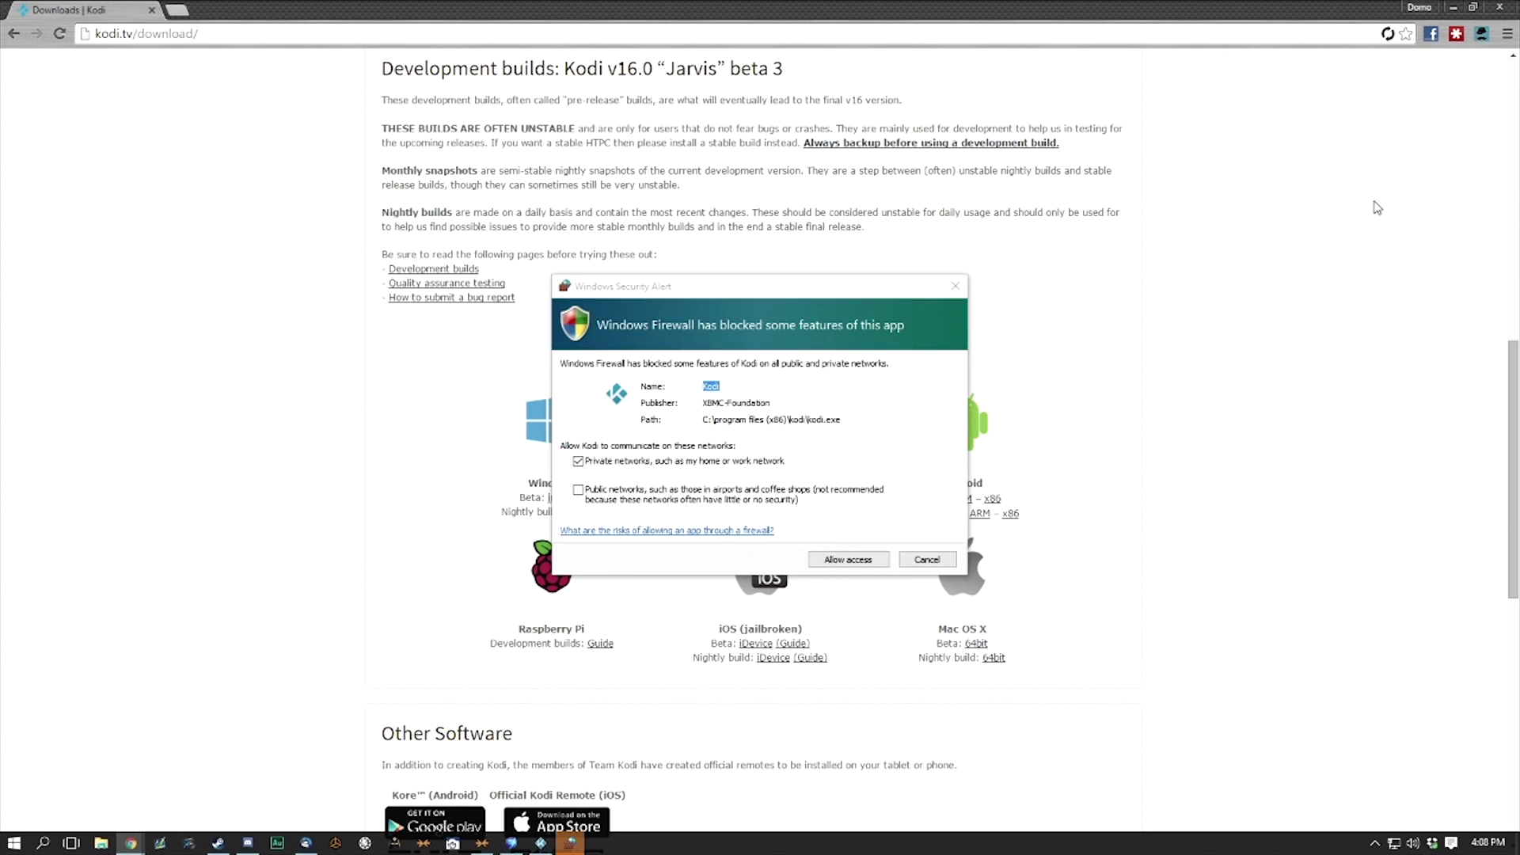
{"action": "left_click", "coordinate": [848, 559]}
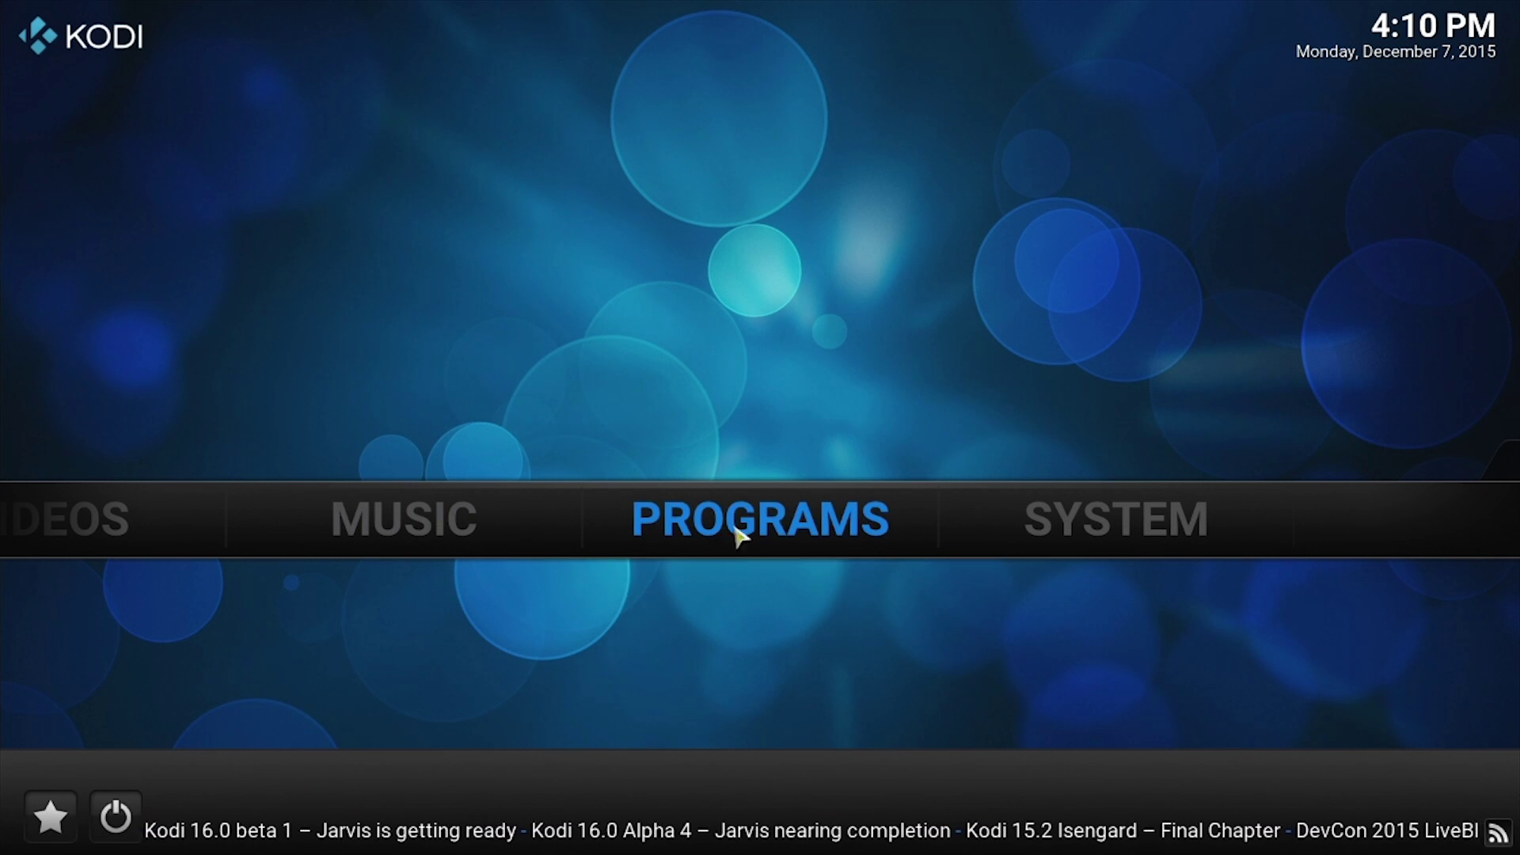
Launch the Addon Installer from Programs and go to the next page of Video Addons
{"action": "left_click", "coordinate": [774, 537]}
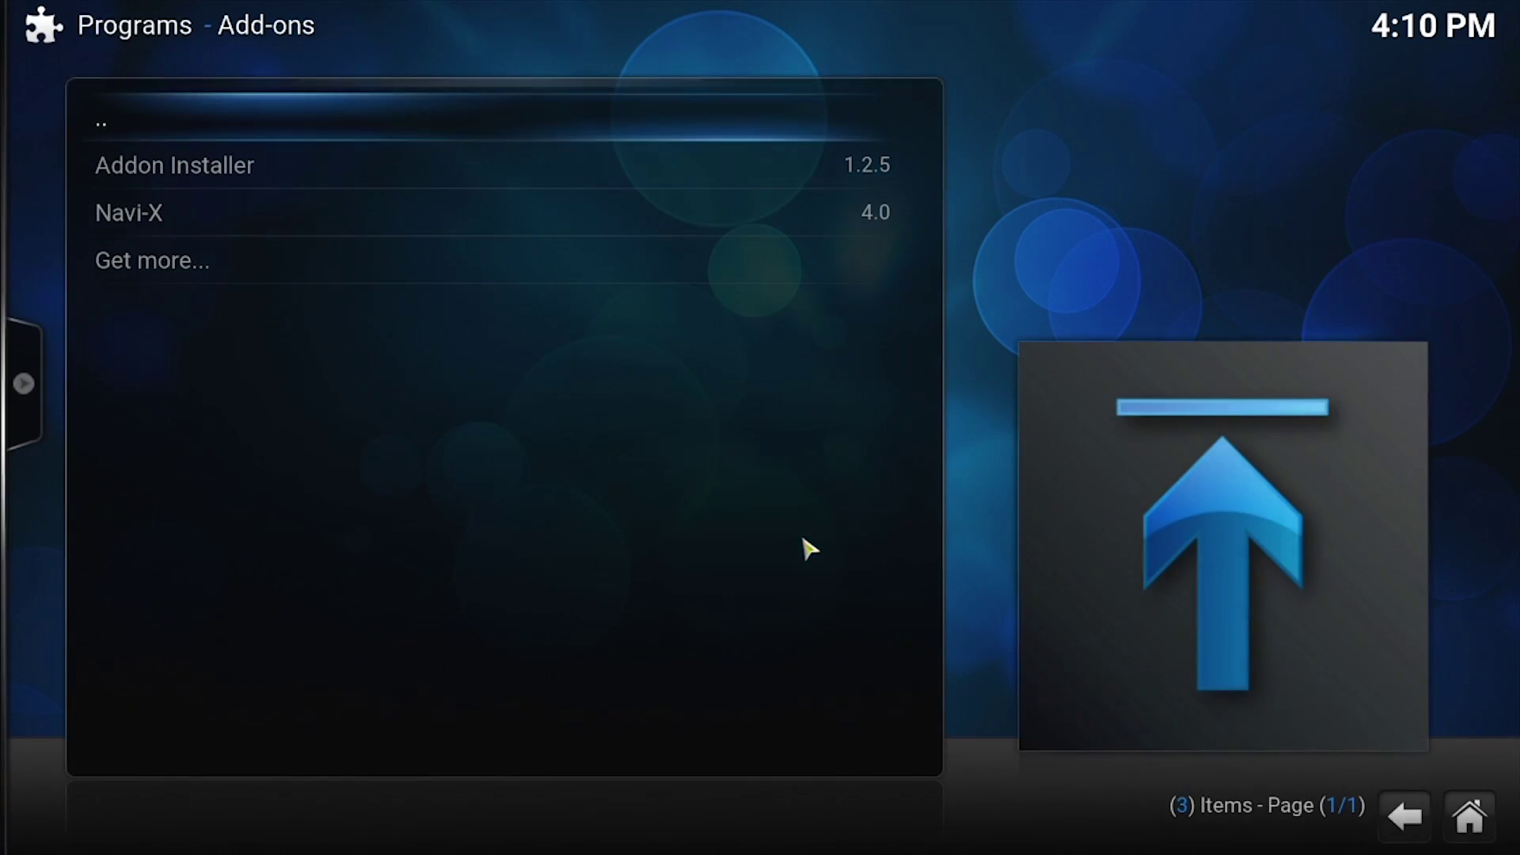
{"action": "left_click", "coordinate": [254, 170]}
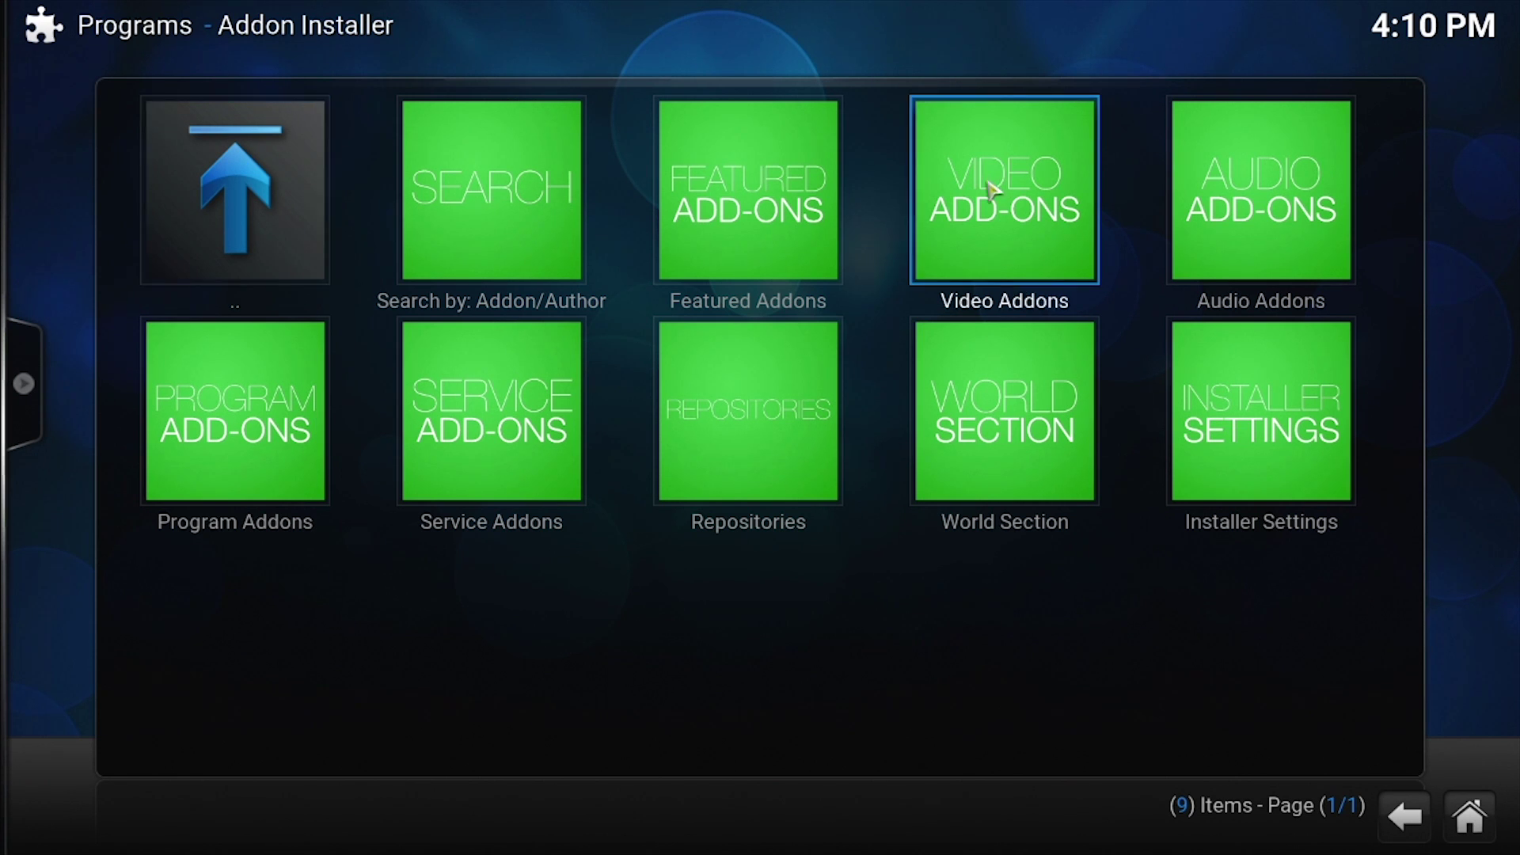
{"action": "left_click", "coordinate": [1016, 191]}
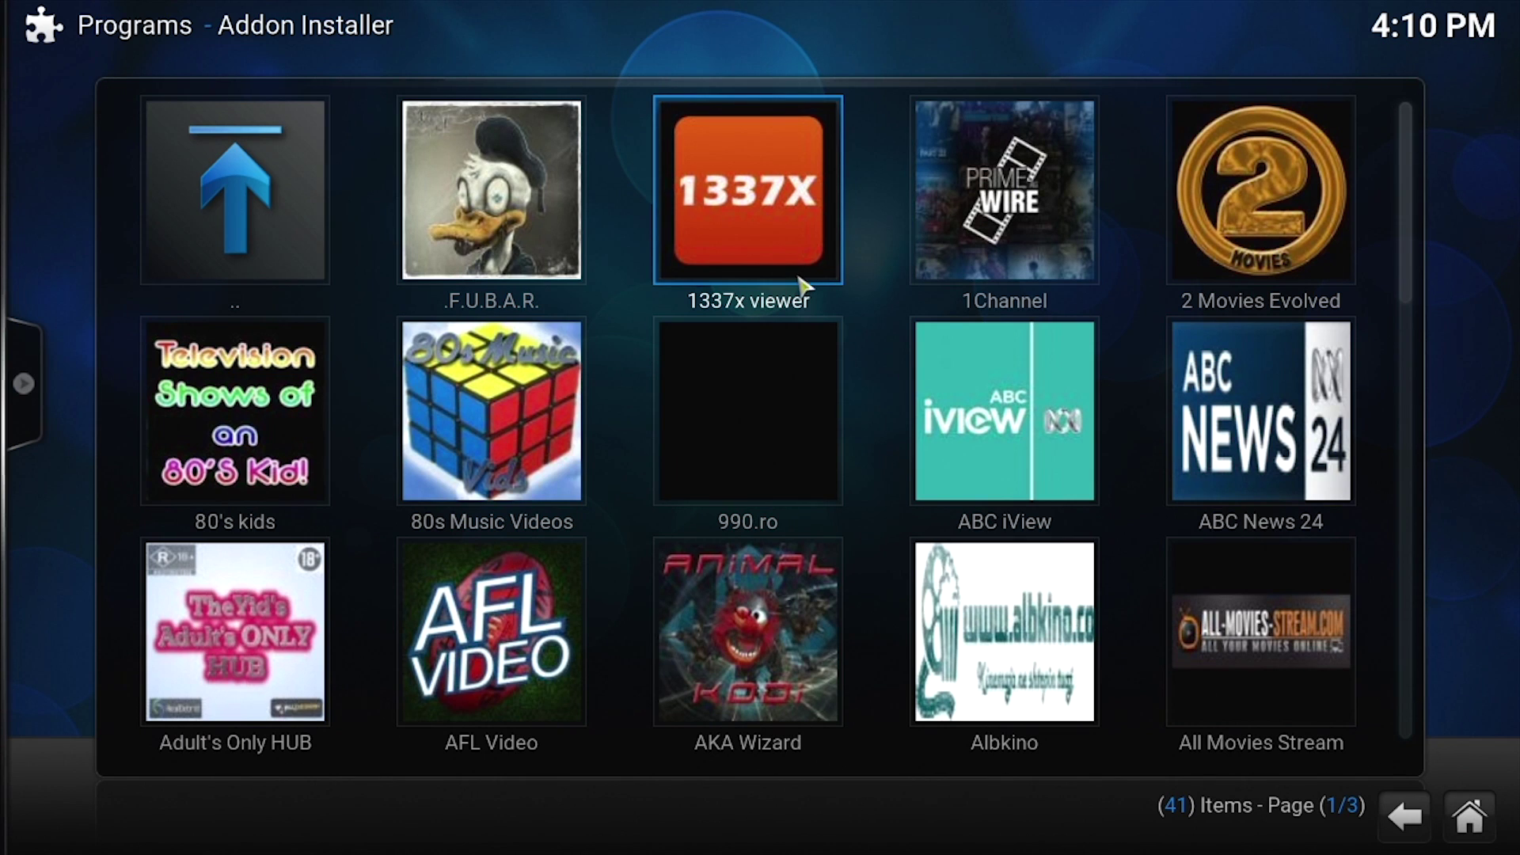
{"action": "scroll", "coordinate": [867, 301], "scroll_direction": "down", "scroll_amount": 2}
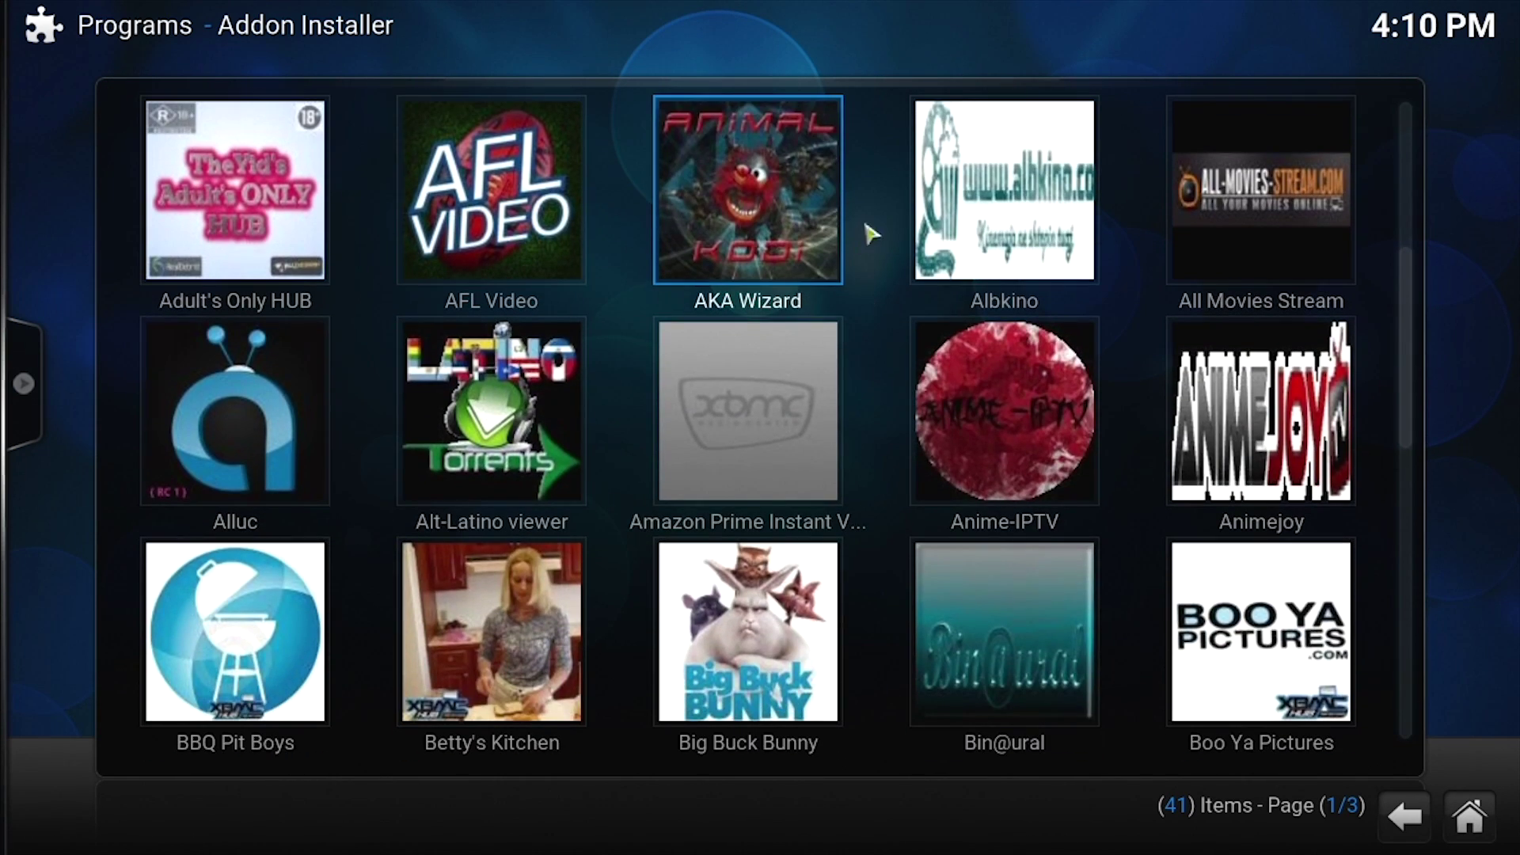
{"action": "scroll", "coordinate": [871, 238], "scroll_direction": "down", "scroll_amount": 2}
{"action": "scroll", "coordinate": [875, 432], "scroll_direction": "down", "scroll_amount": 2}
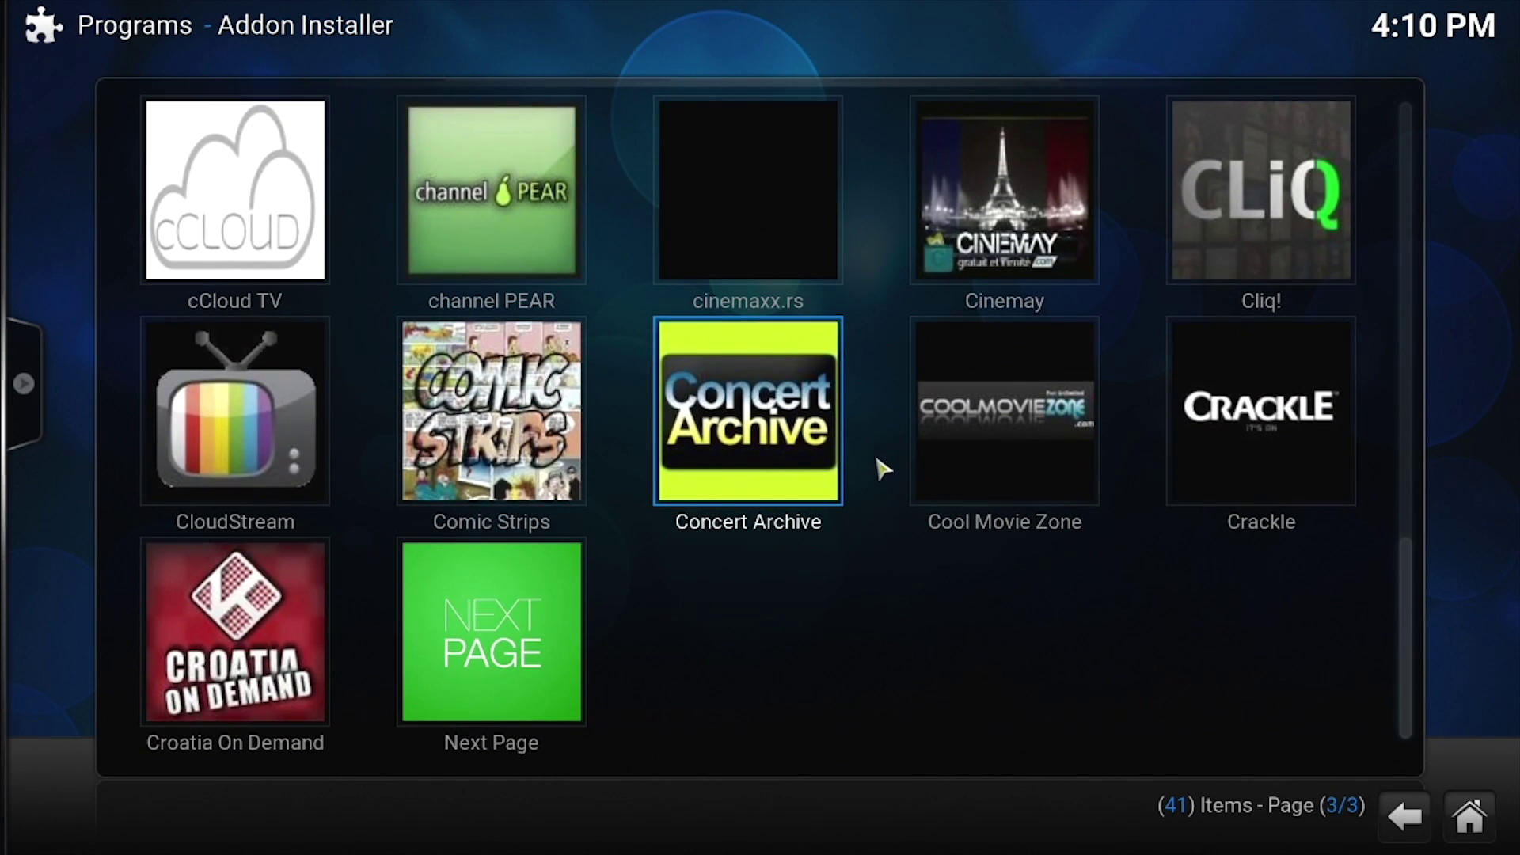
{"action": "scroll", "coordinate": [844, 514], "scroll_direction": "up", "scroll_amount": 6}
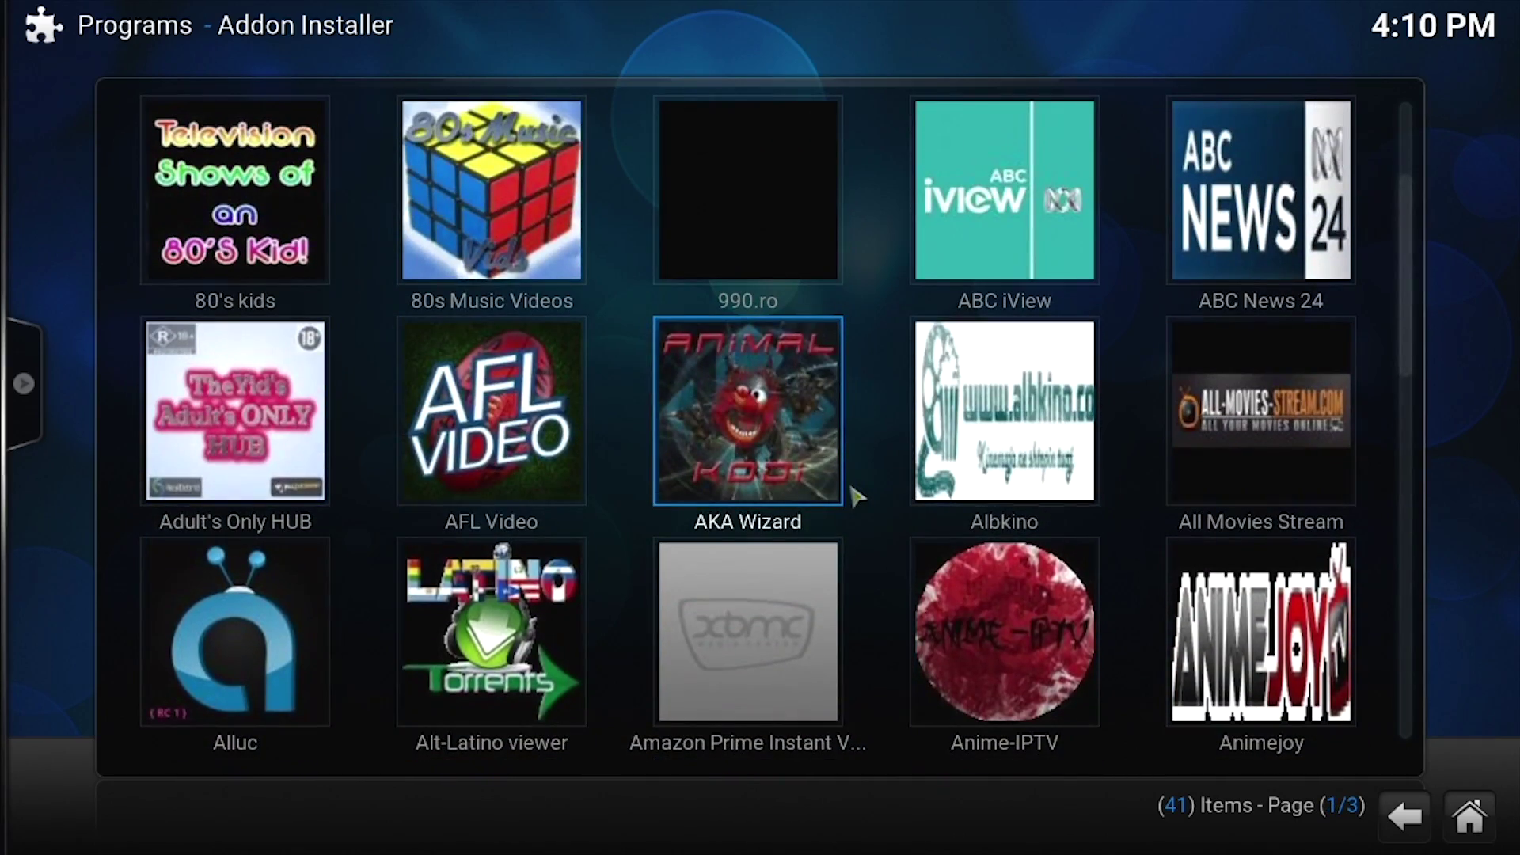
{"action": "scroll", "coordinate": [859, 423], "scroll_direction": "up", "scroll_amount": 1}
{"action": "scroll", "coordinate": [855, 416], "scroll_direction": "down", "scroll_amount": 6}
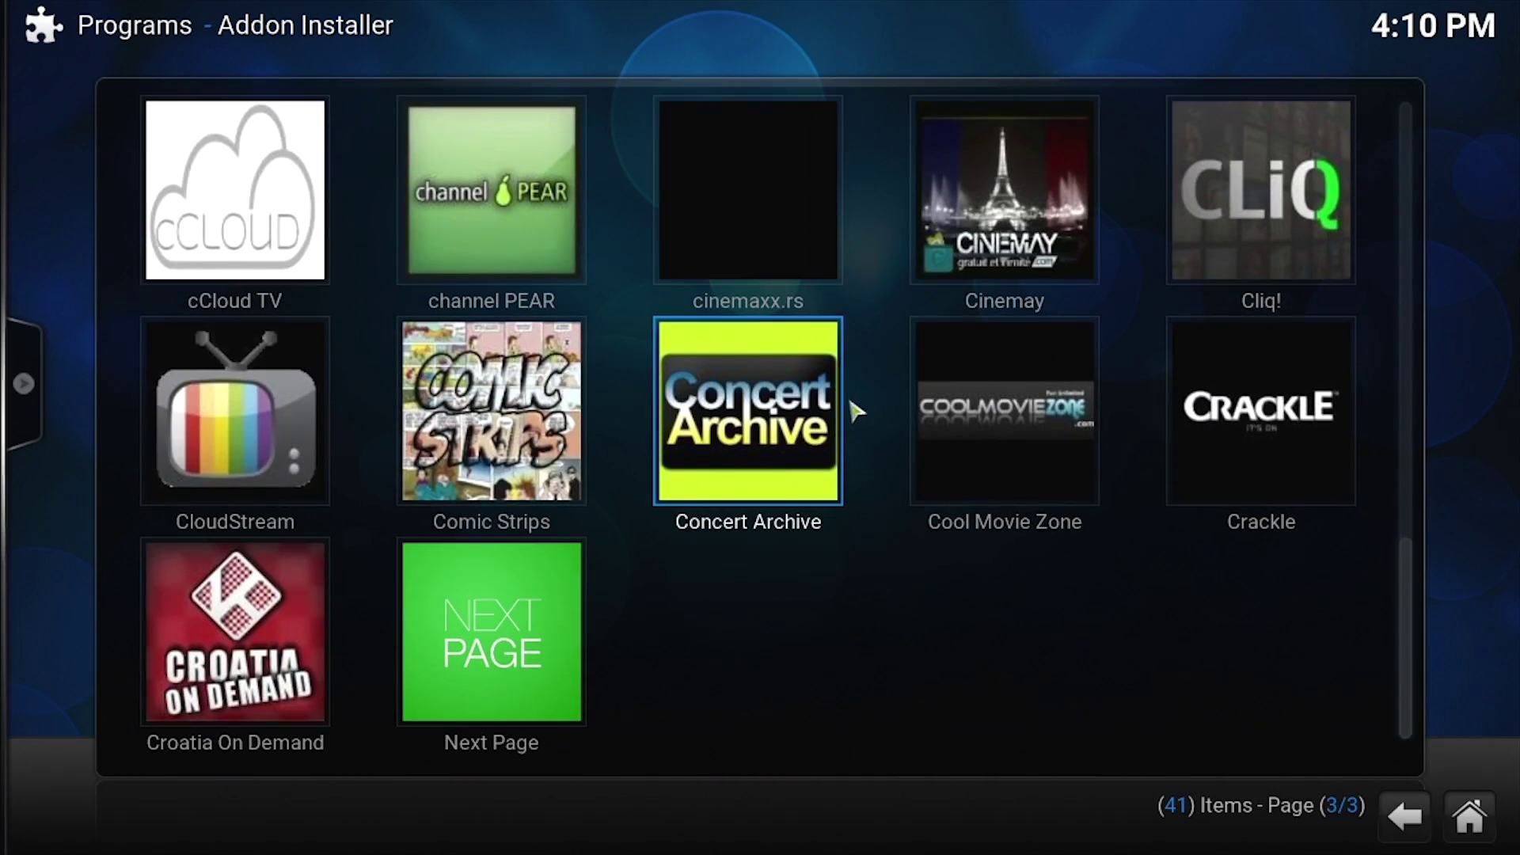
{"action": "left_click", "coordinate": [399, 601]}
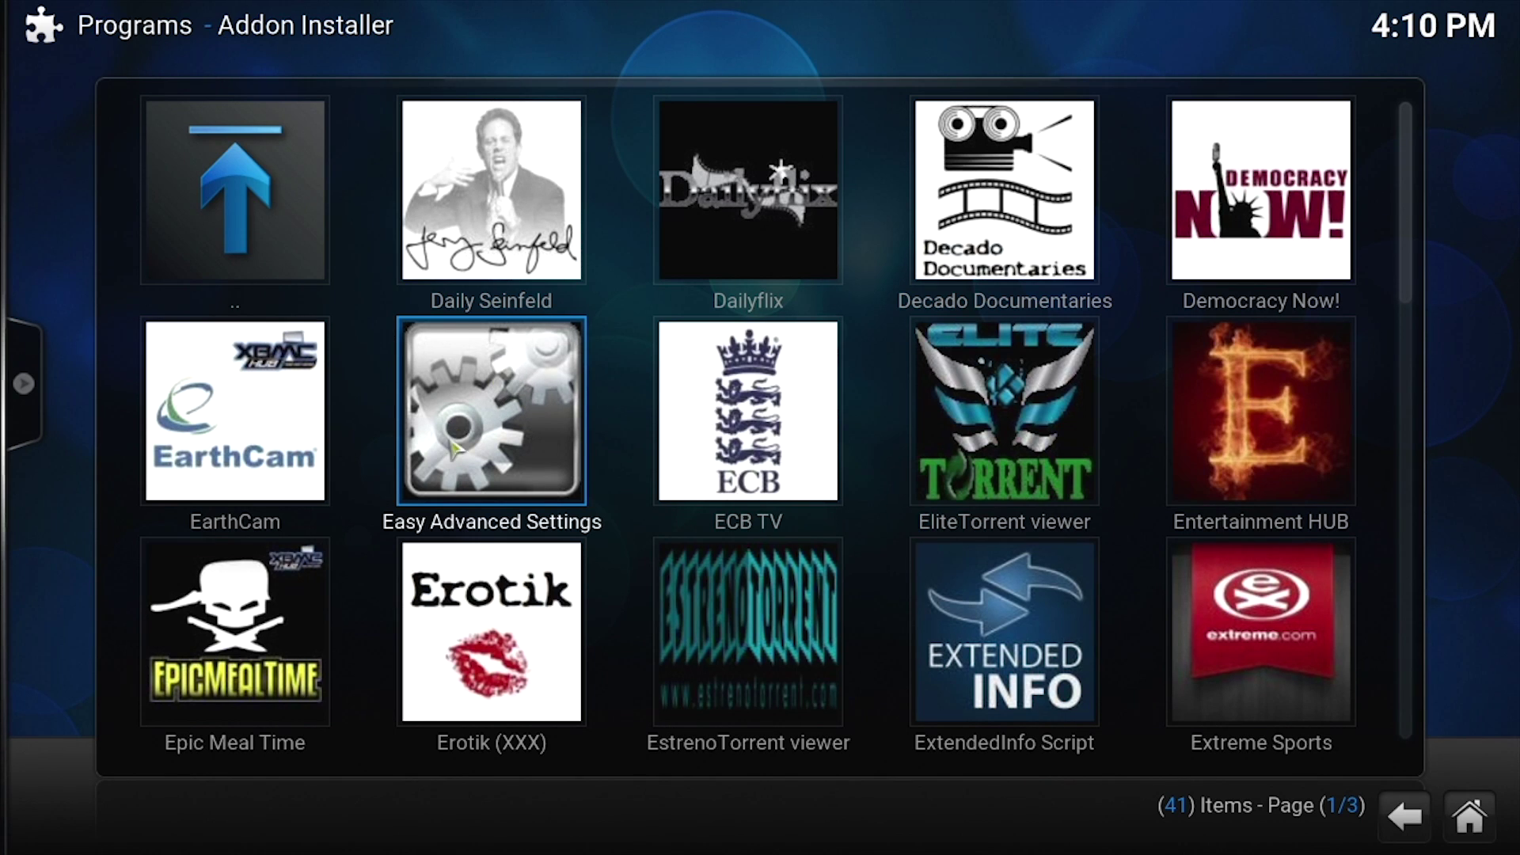
Install the Easy Advanced Settings add-on and dismiss the success message
{"action": "left_click", "coordinate": [514, 400]}
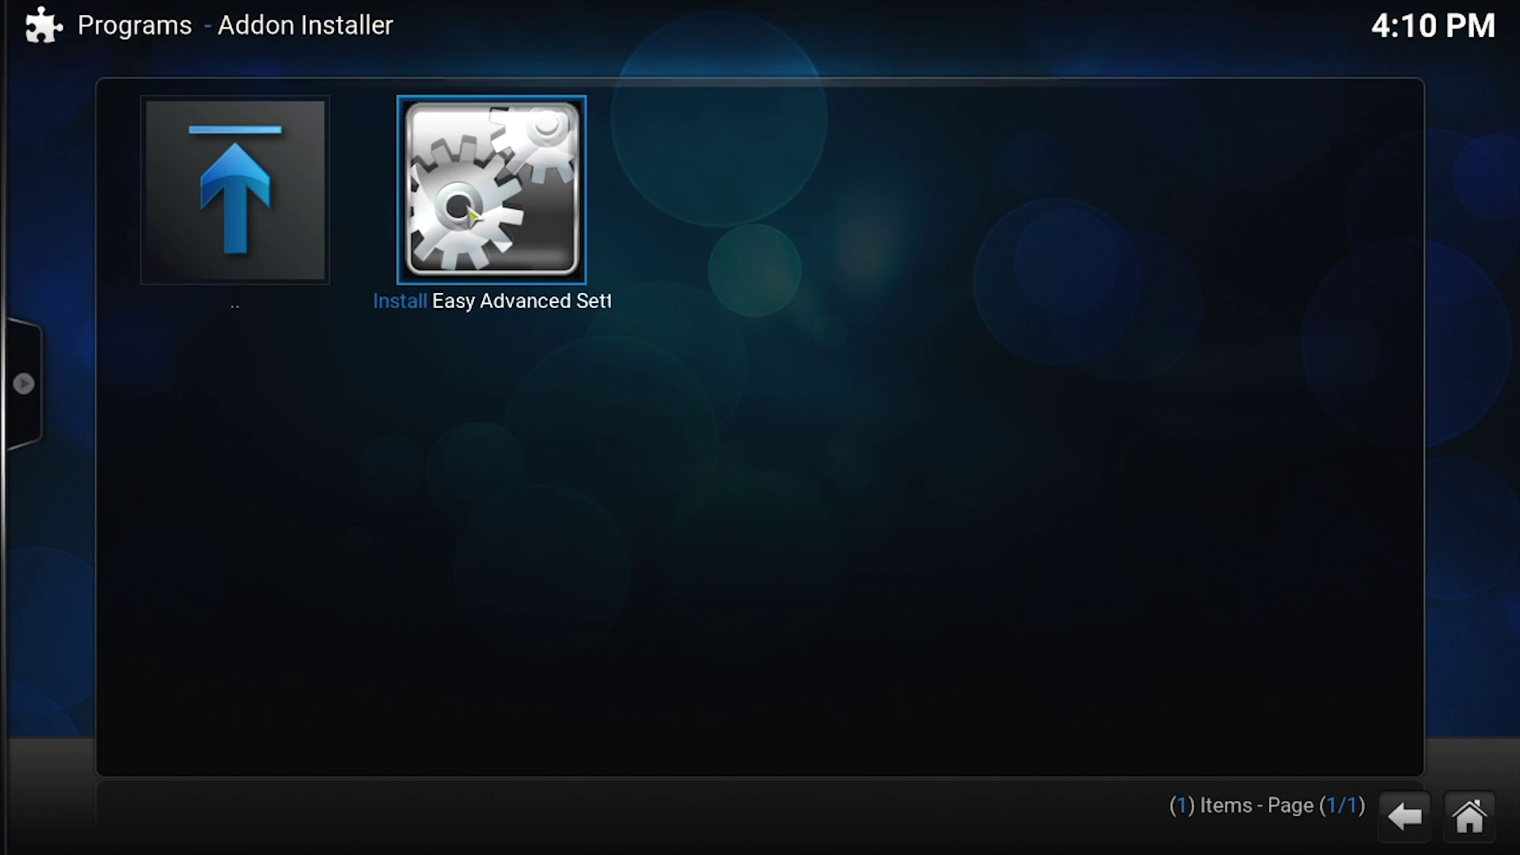
{"action": "left_click", "coordinate": [471, 216]}
{"action": "left_click", "coordinate": [630, 506]}
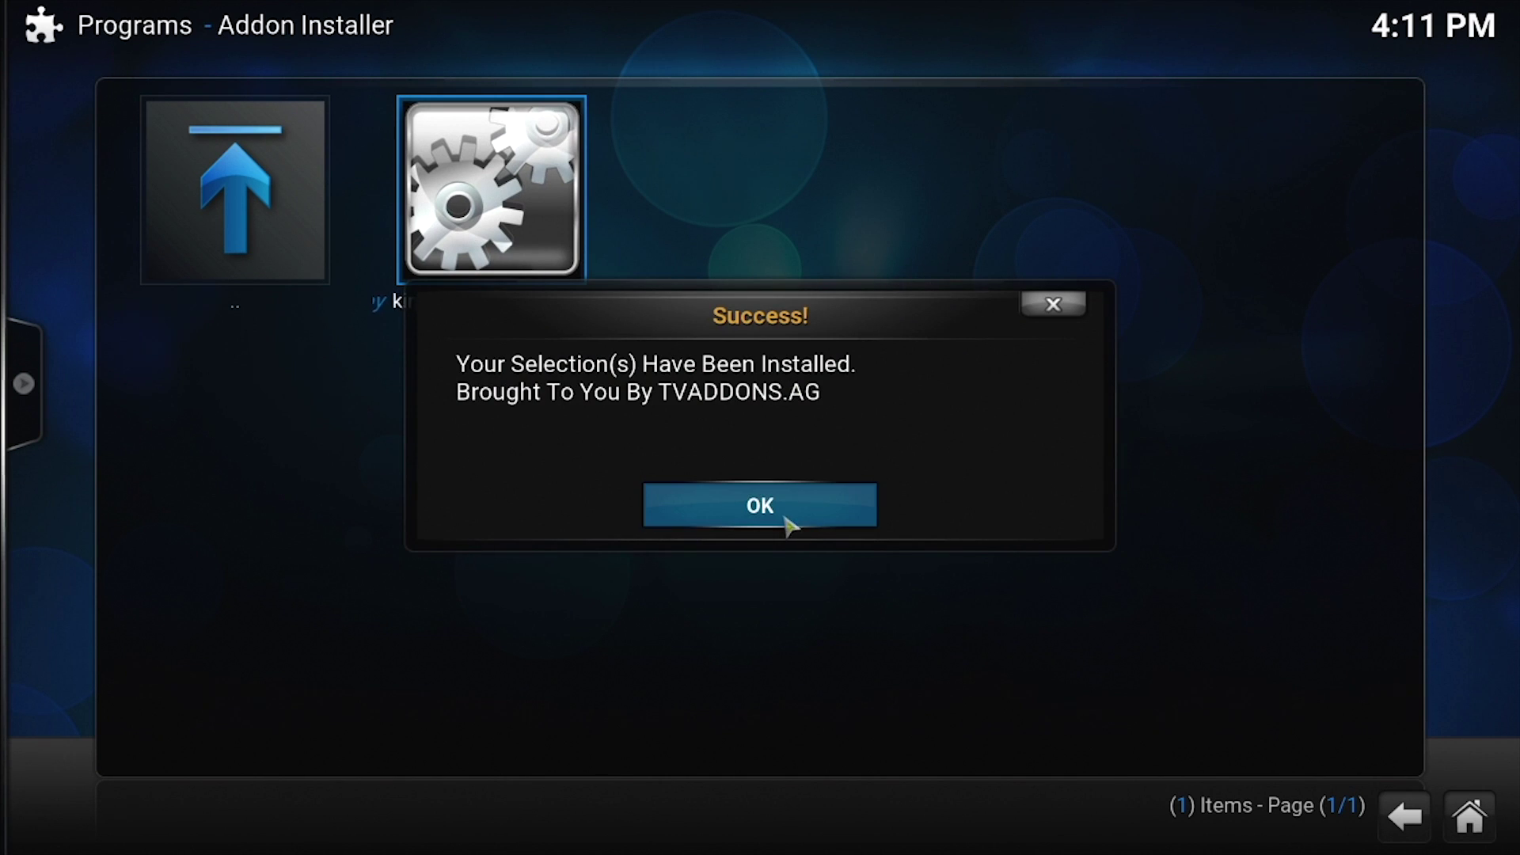
{"action": "left_click", "coordinate": [782, 518]}
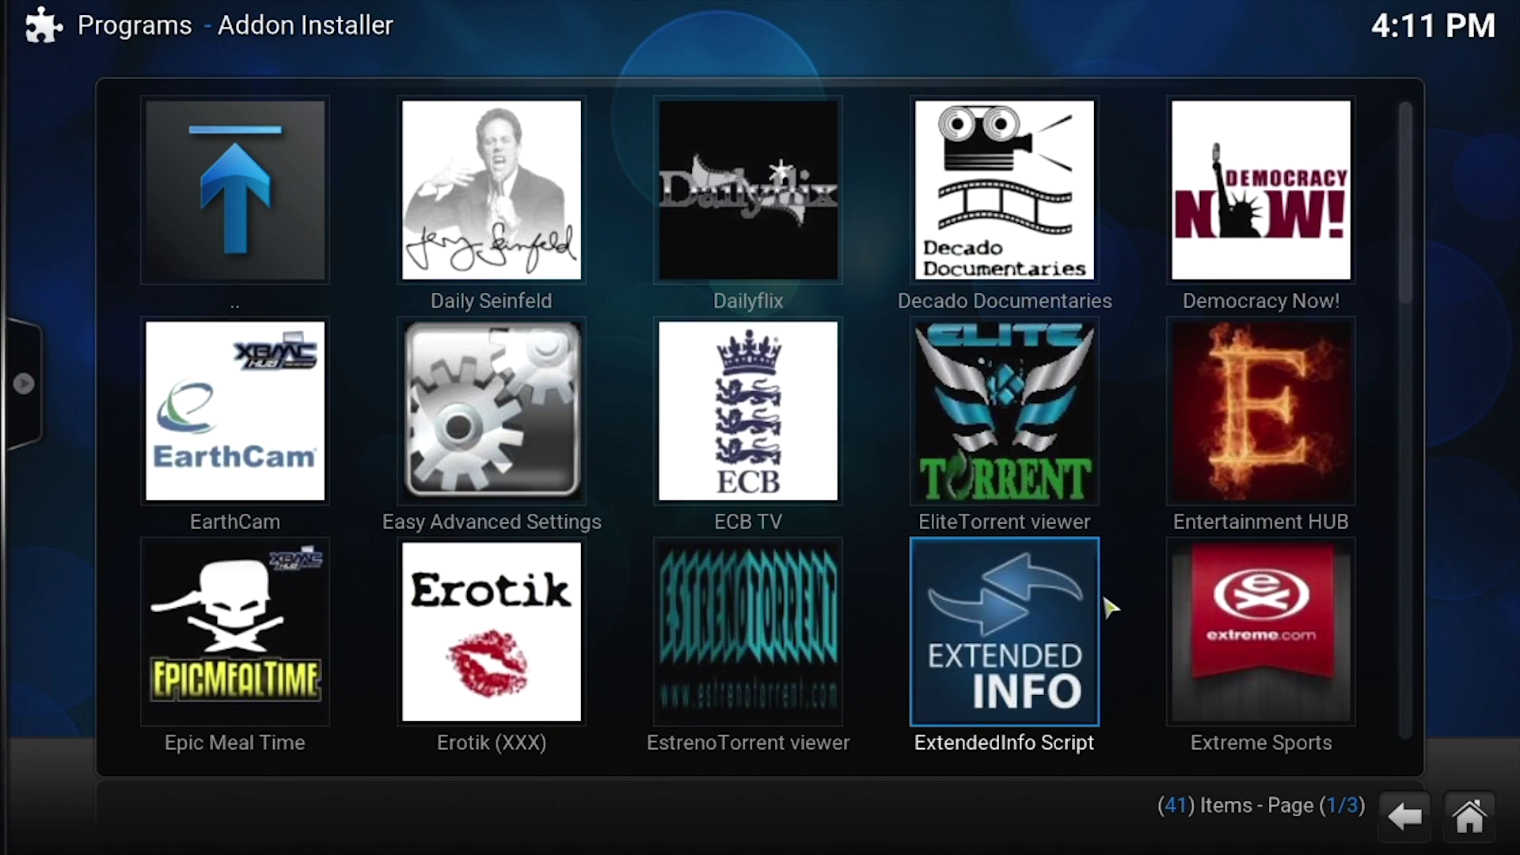
Install the Genesis add-on and return to the video add-on list
{"action": "scroll", "coordinate": [872, 400], "scroll_direction": "down", "scroll_amount": 3}
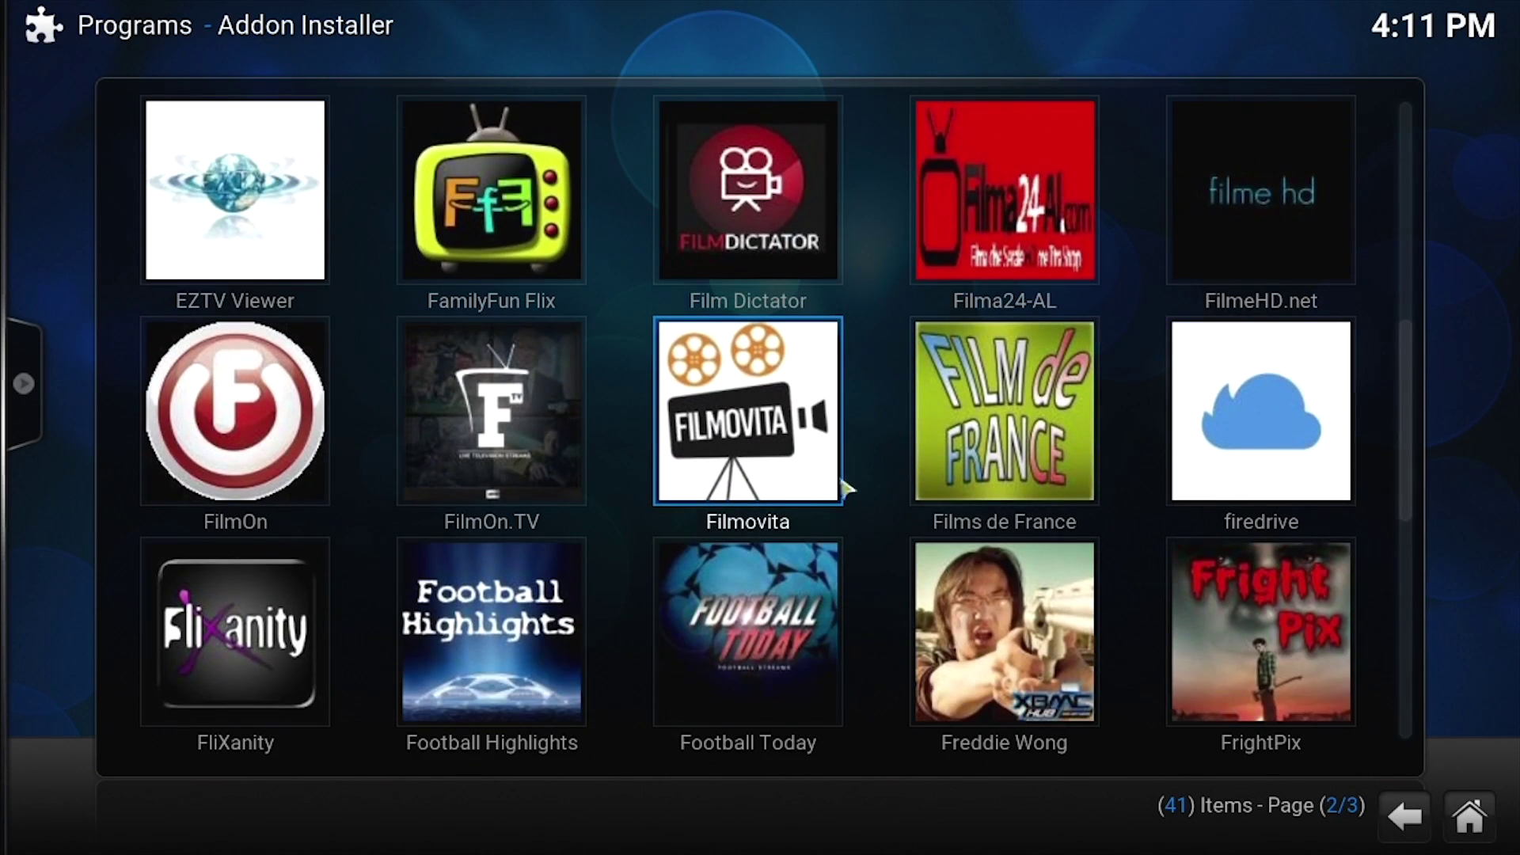
{"action": "scroll", "coordinate": [864, 475], "scroll_direction": "down", "scroll_amount": 2}
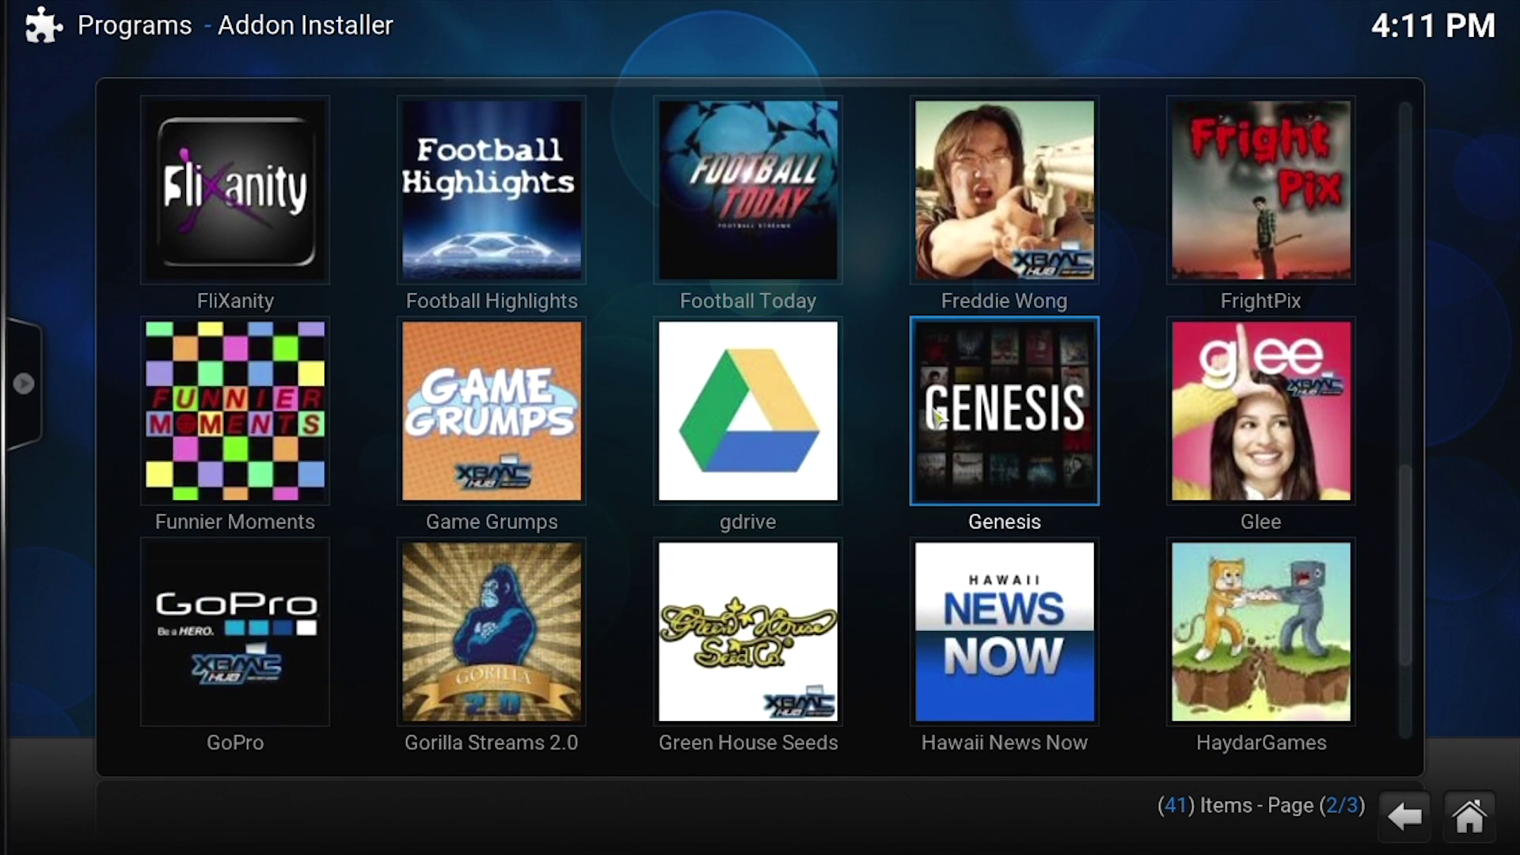
{"action": "left_click", "coordinate": [986, 415]}
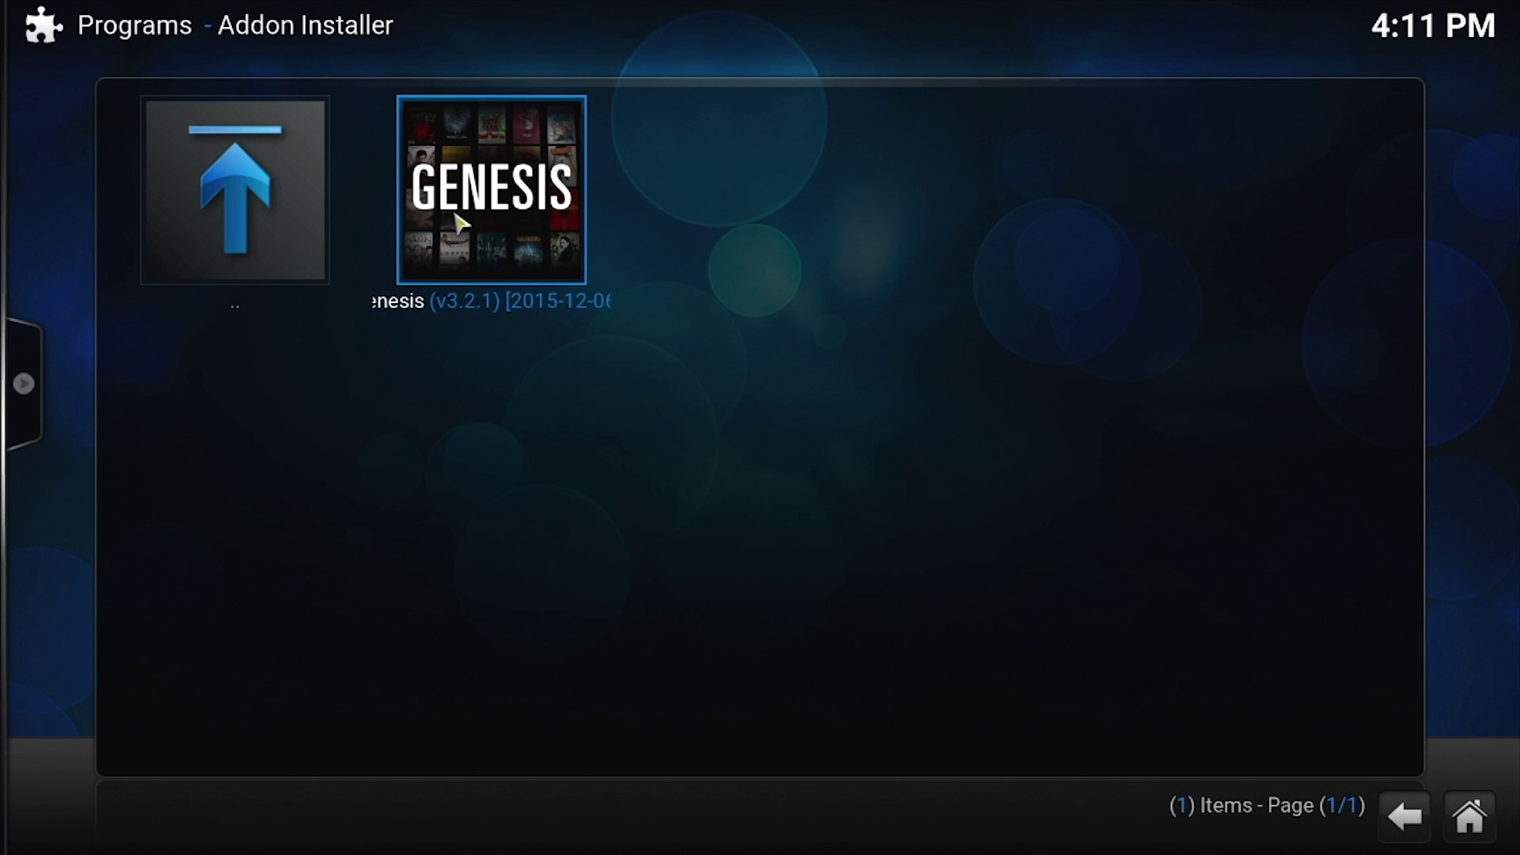
{"action": "left_click", "coordinate": [400, 199]}
{"action": "left_click", "coordinate": [696, 523]}
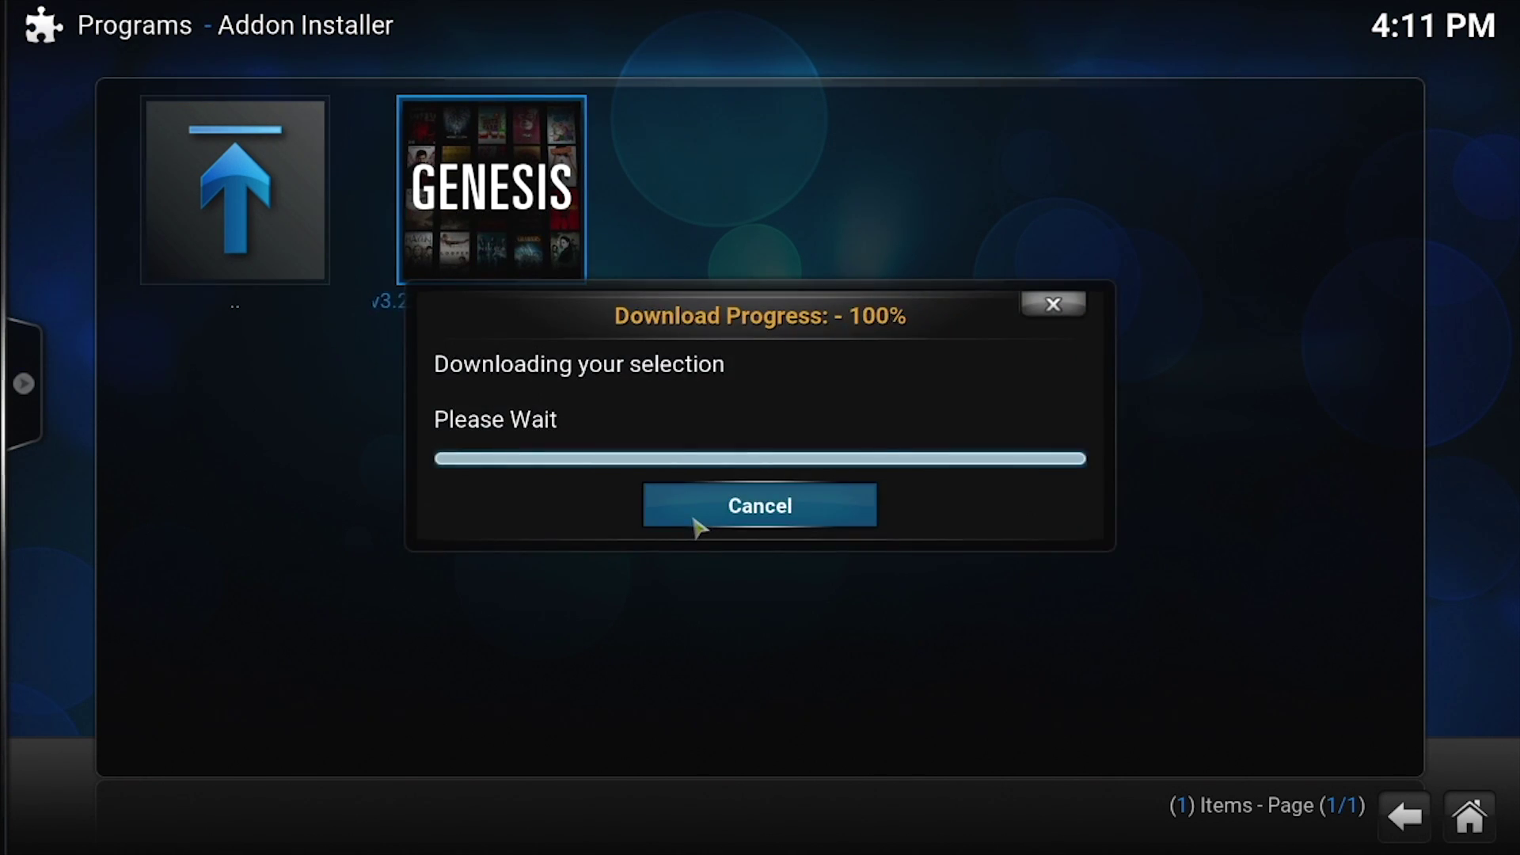
{"action": "left_click", "coordinate": [305, 230]}
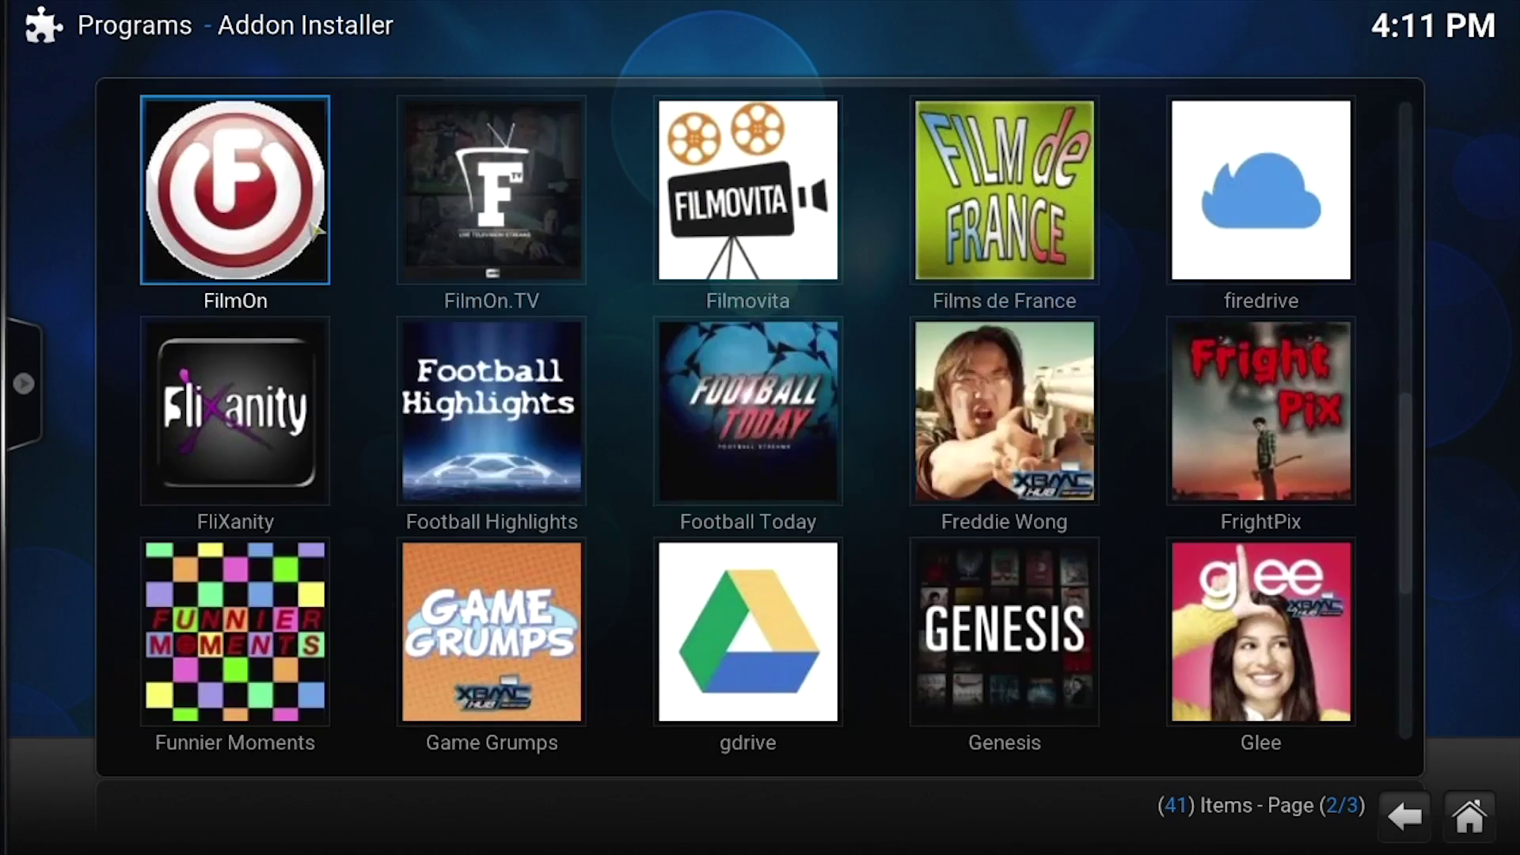
Install Gorilla Streams 2.0, then bring up the Install Icefilms (v1.6.0) entry
{"action": "scroll", "coordinate": [918, 408], "scroll_direction": "down", "scroll_amount": 2}
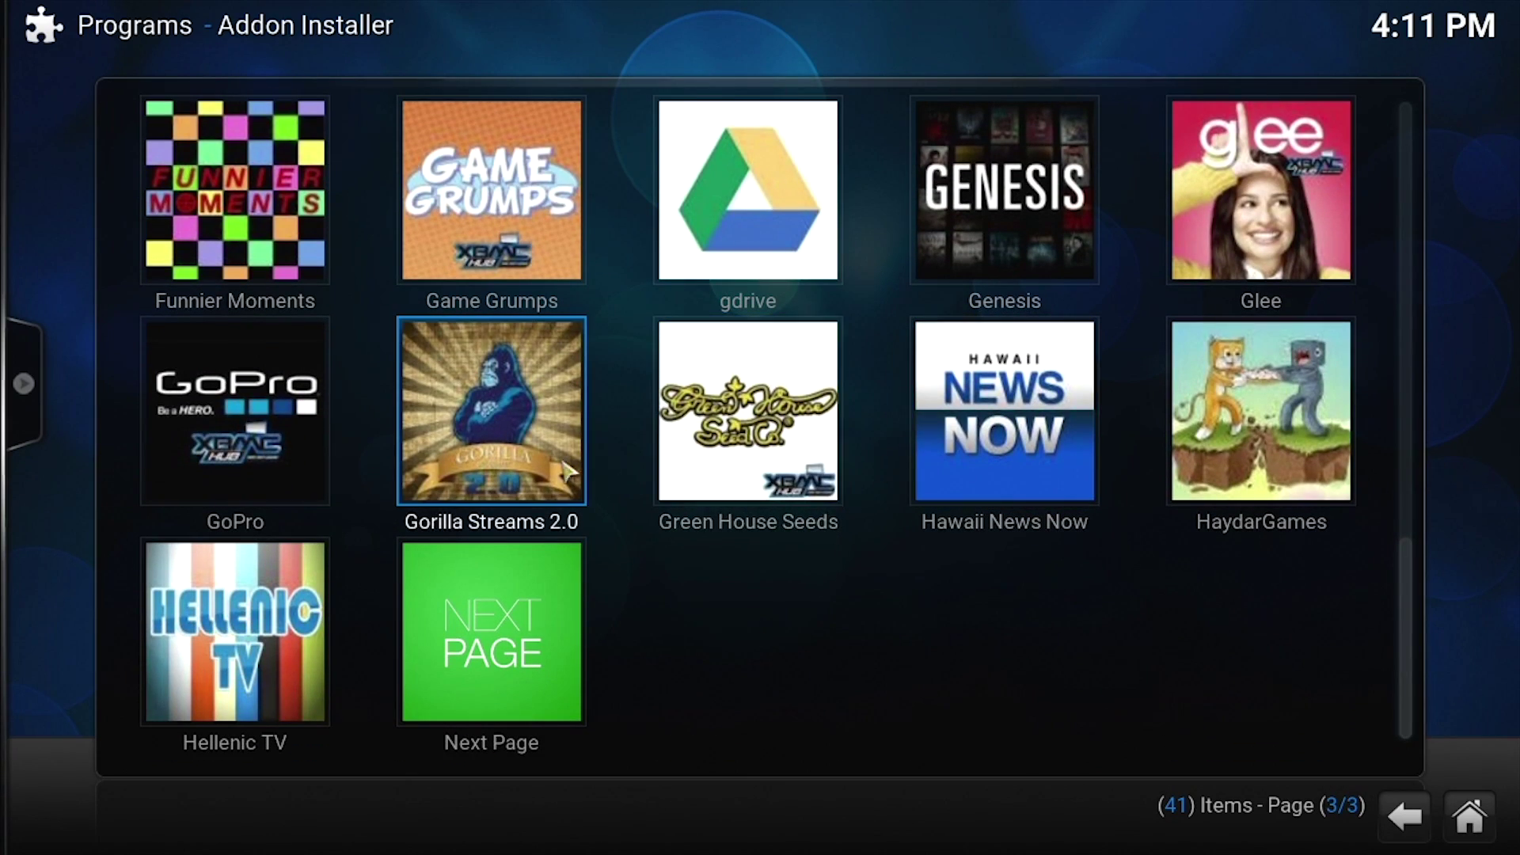
{"action": "left_click", "coordinate": [519, 423]}
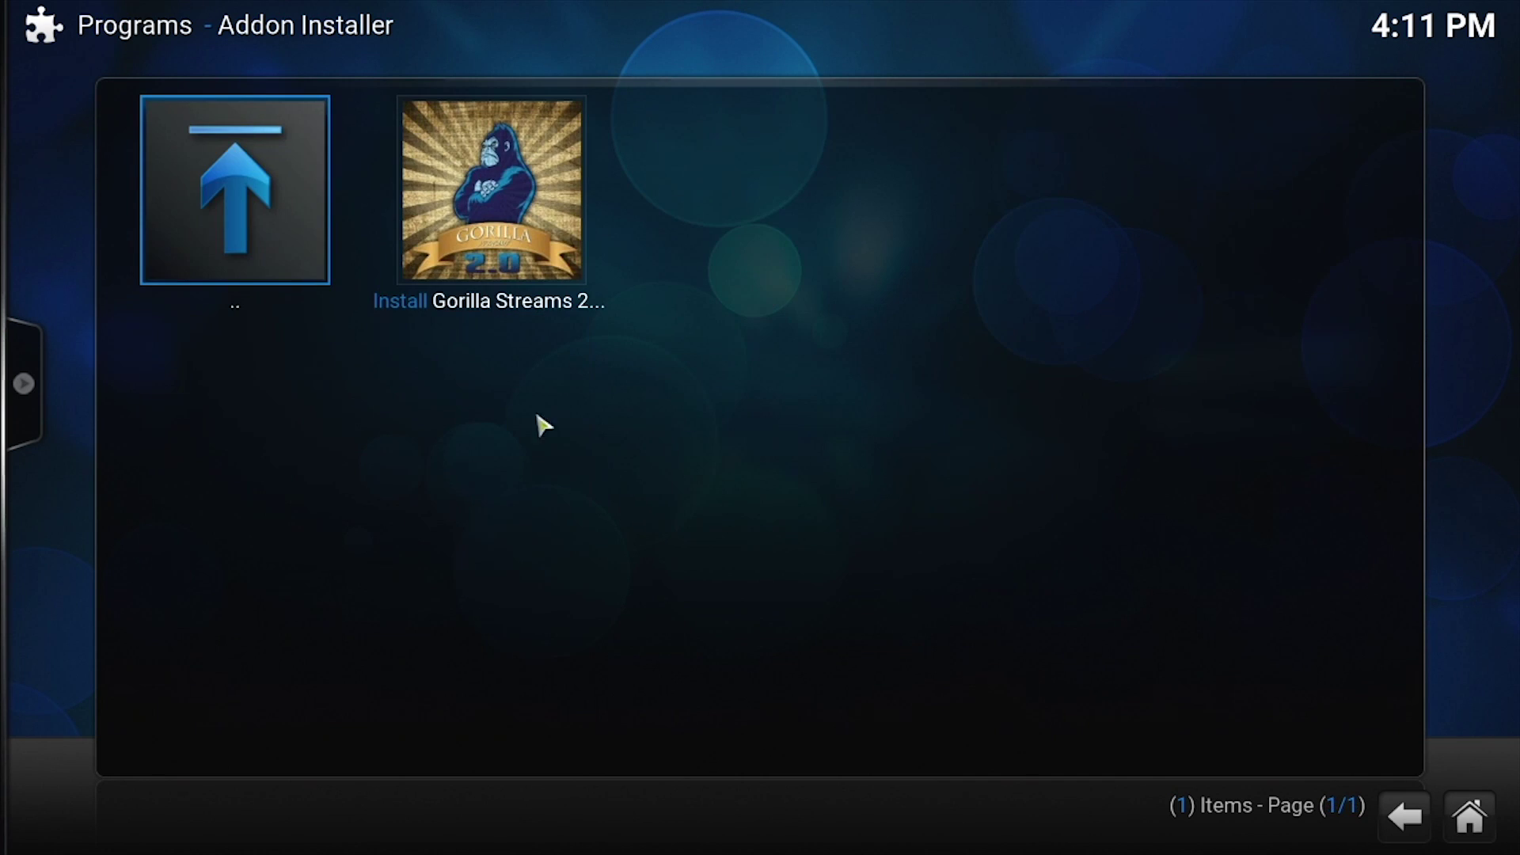
{"action": "left_click", "coordinate": [518, 175]}
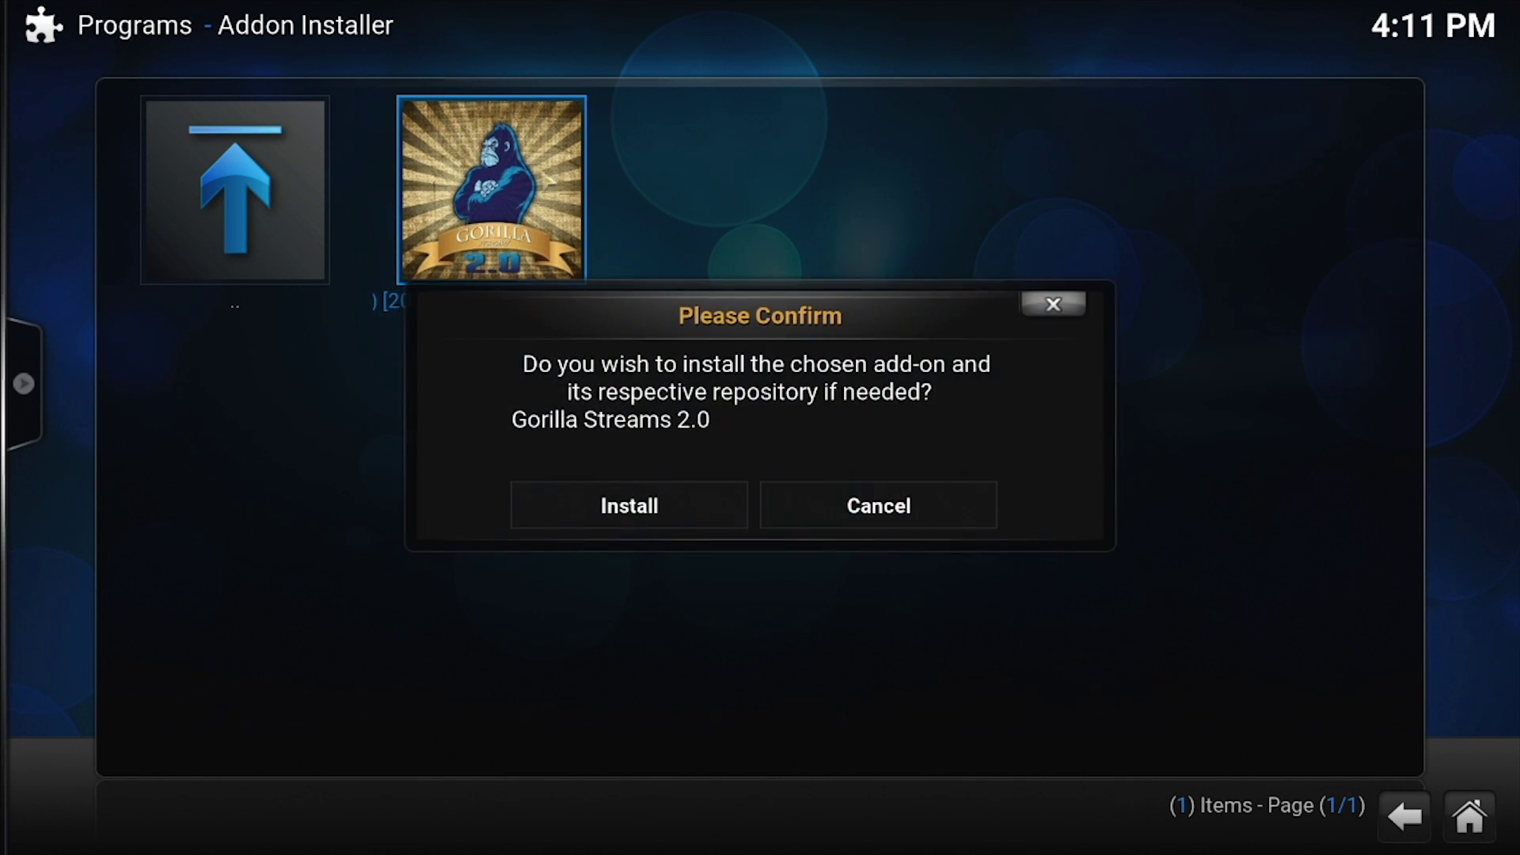
{"action": "left_click", "coordinate": [665, 505]}
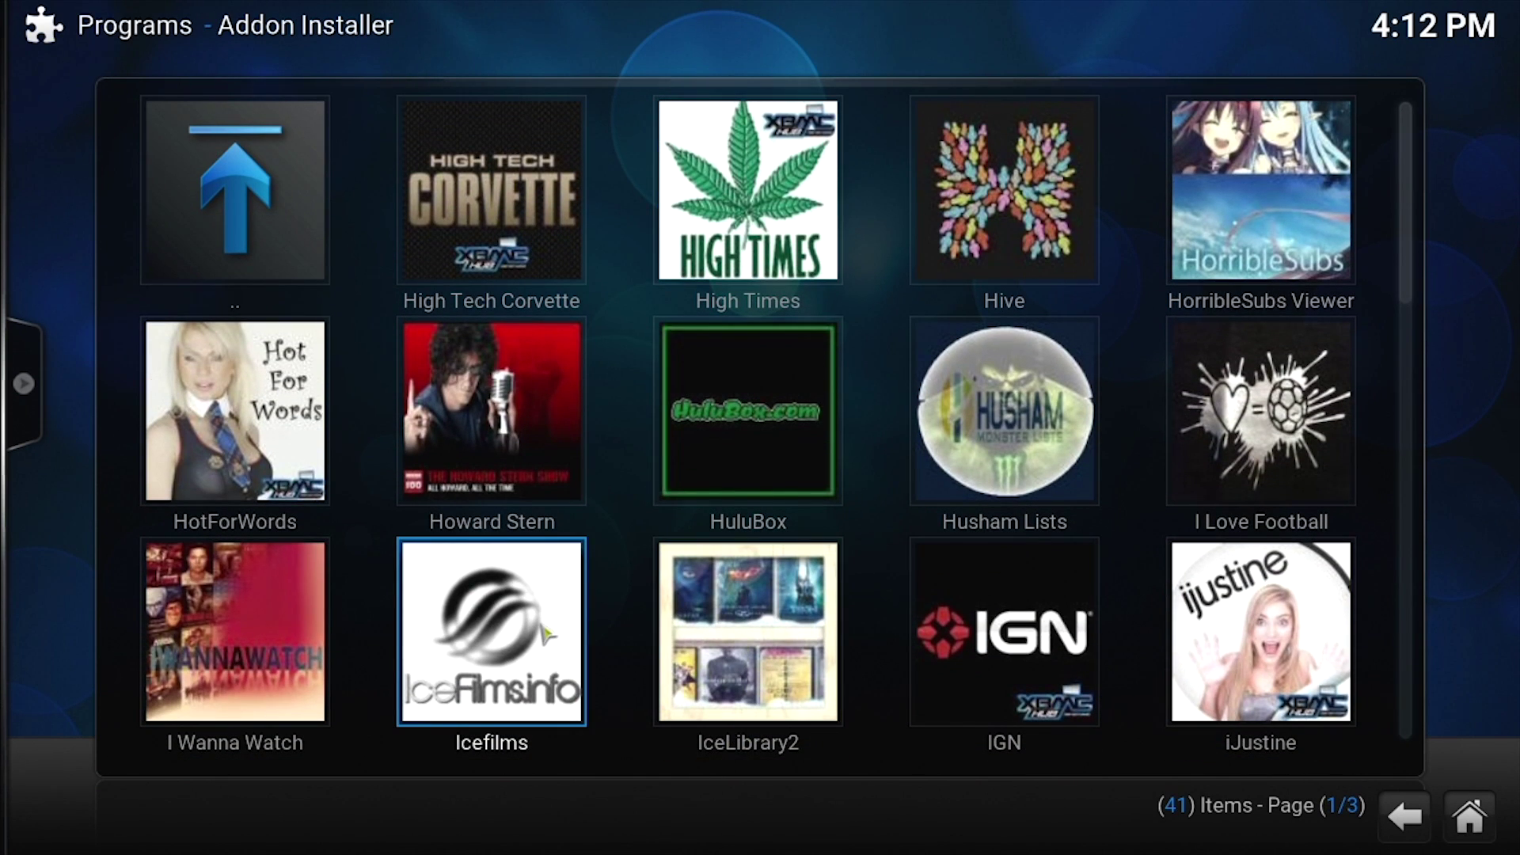
{"action": "left_click", "coordinate": [546, 634]}
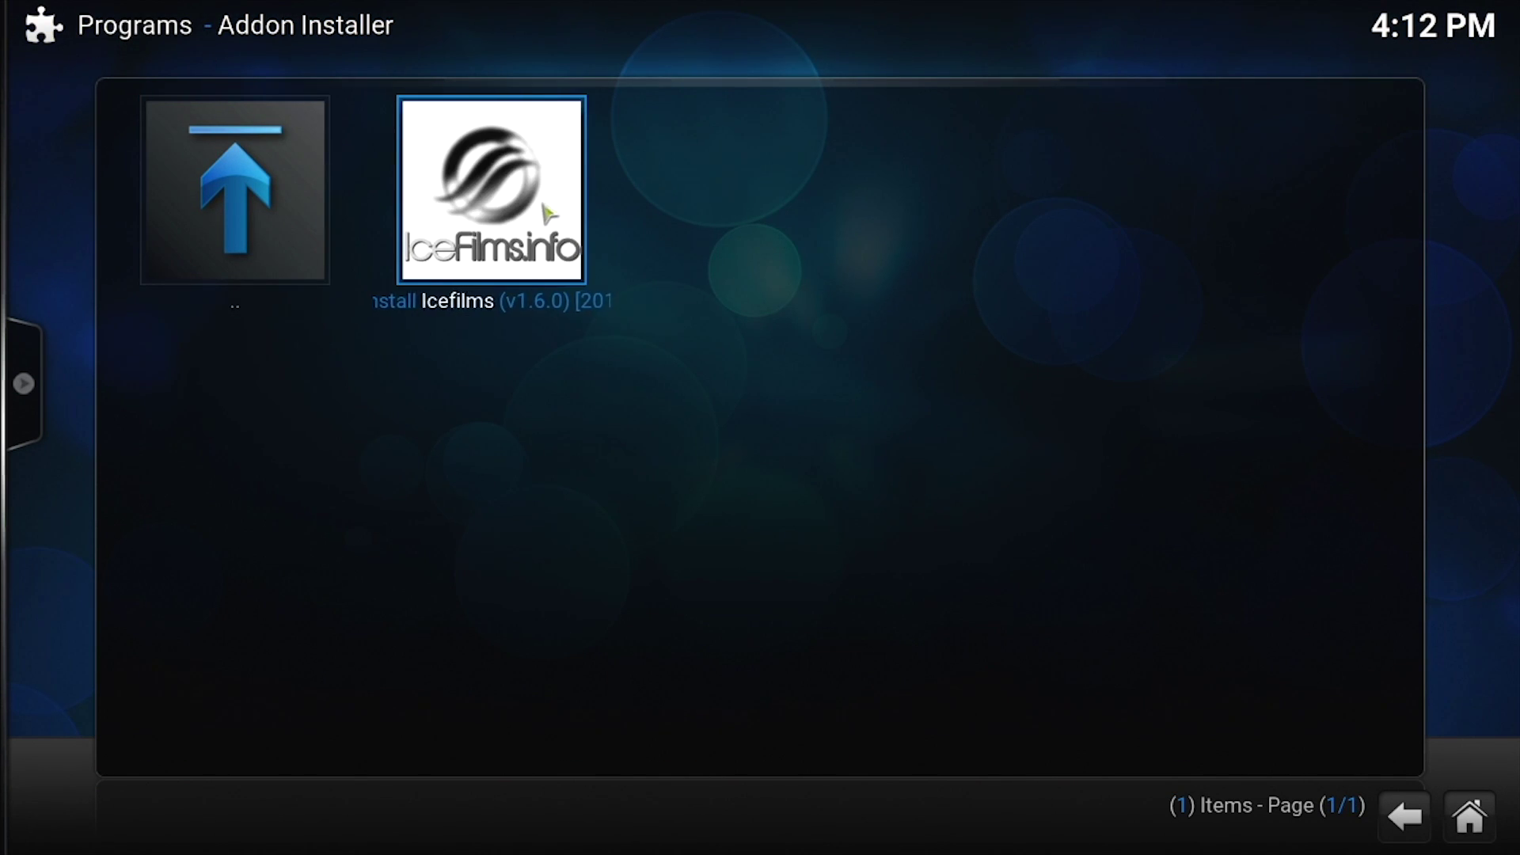
Install the Icefilms and Navi-X add-ons
{"action": "left_click", "coordinate": [547, 212]}
{"action": "left_click", "coordinate": [678, 496]}
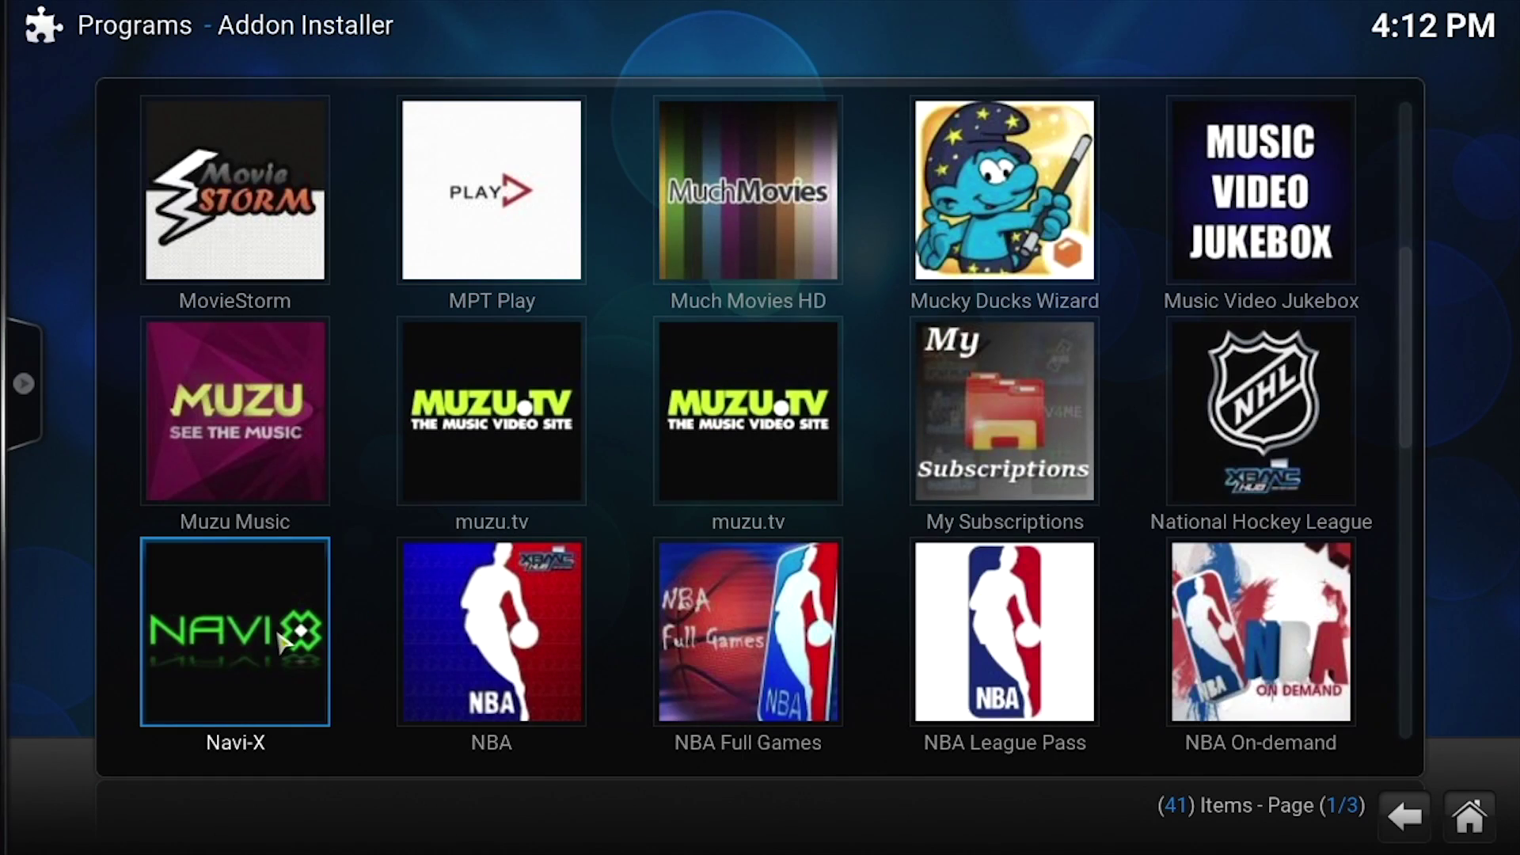
{"action": "left_click", "coordinate": [277, 638]}
{"action": "left_click", "coordinate": [453, 214]}
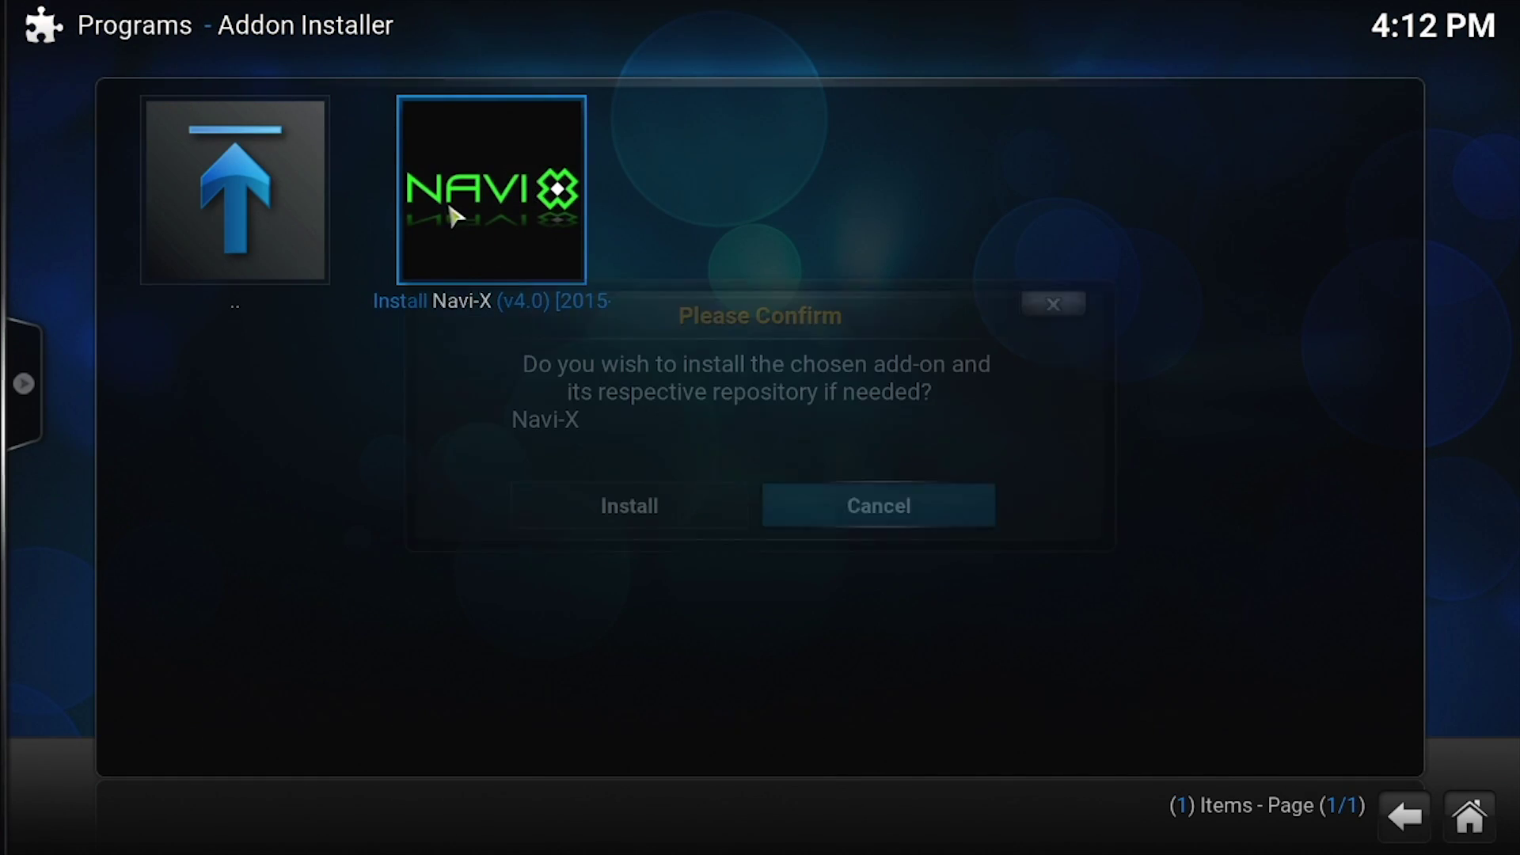
{"action": "left_click", "coordinate": [650, 508]}
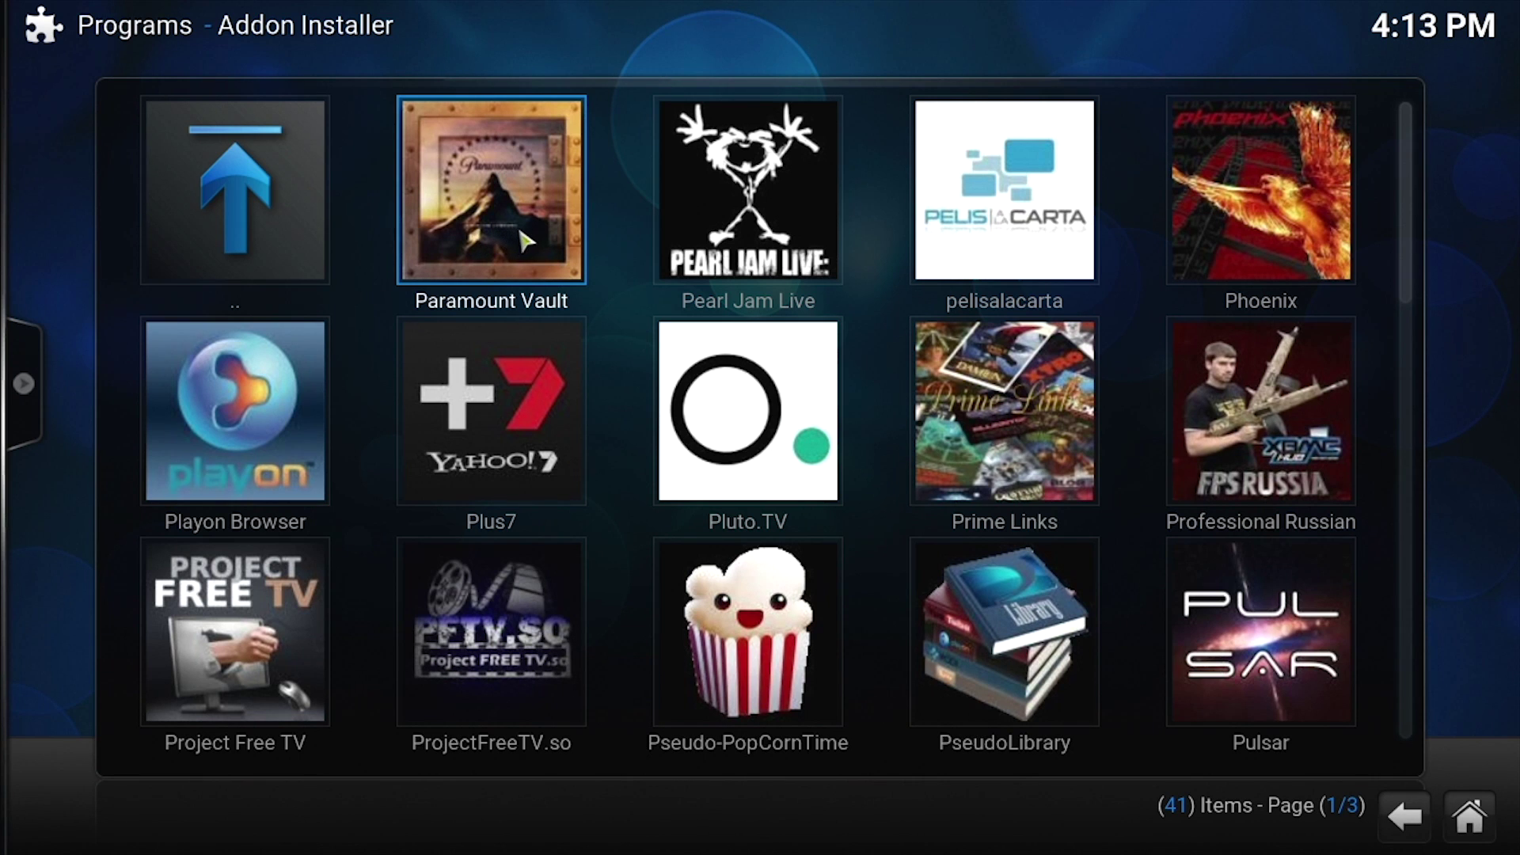
Install the Paramount Vault add-on
{"action": "left_click", "coordinate": [534, 199]}
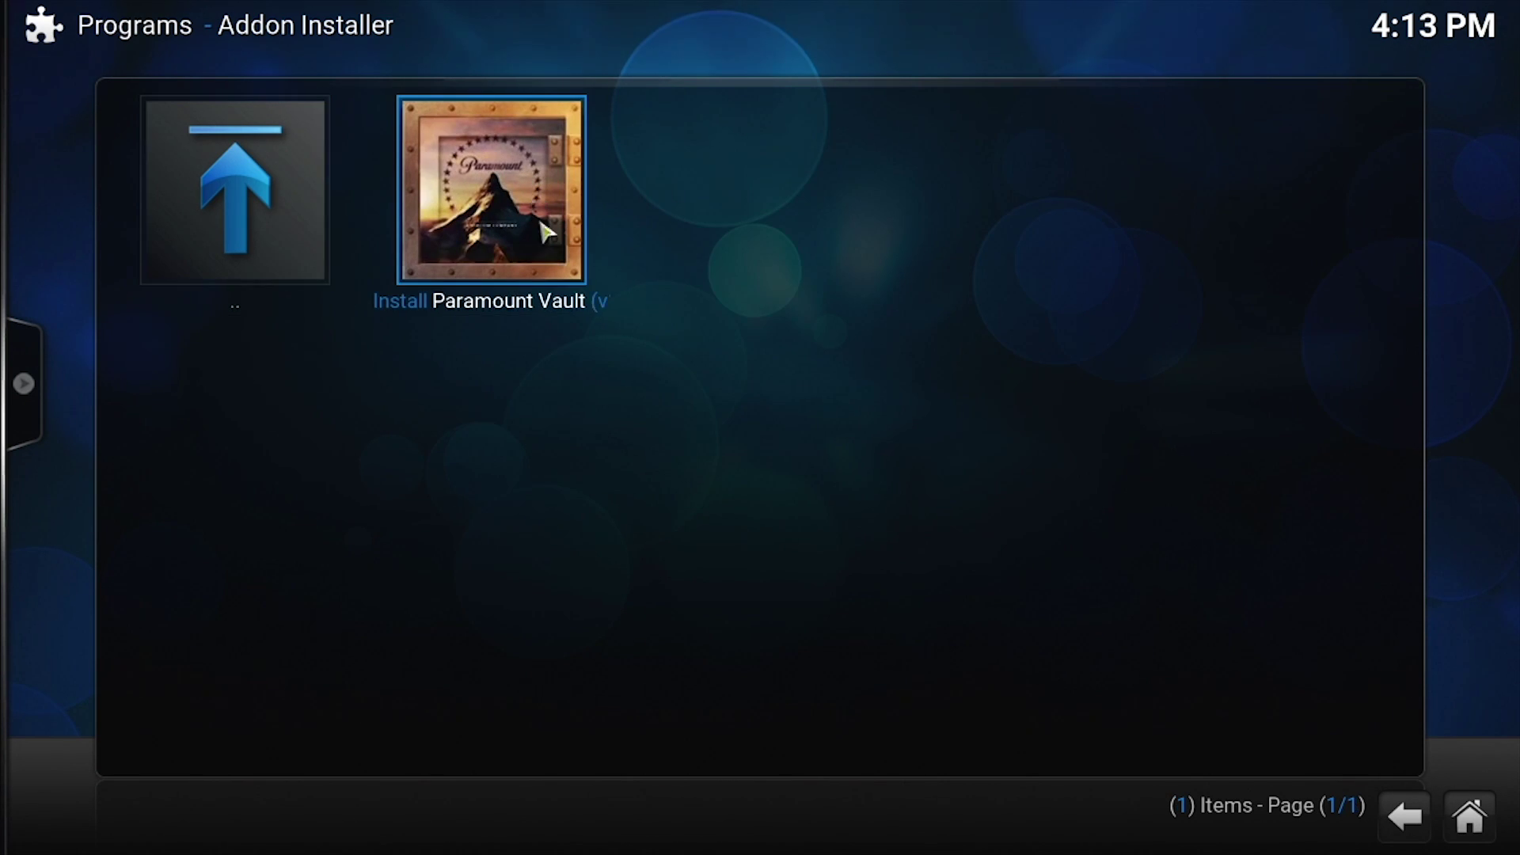
{"action": "left_click", "coordinate": [473, 208]}
{"action": "left_click", "coordinate": [626, 504]}
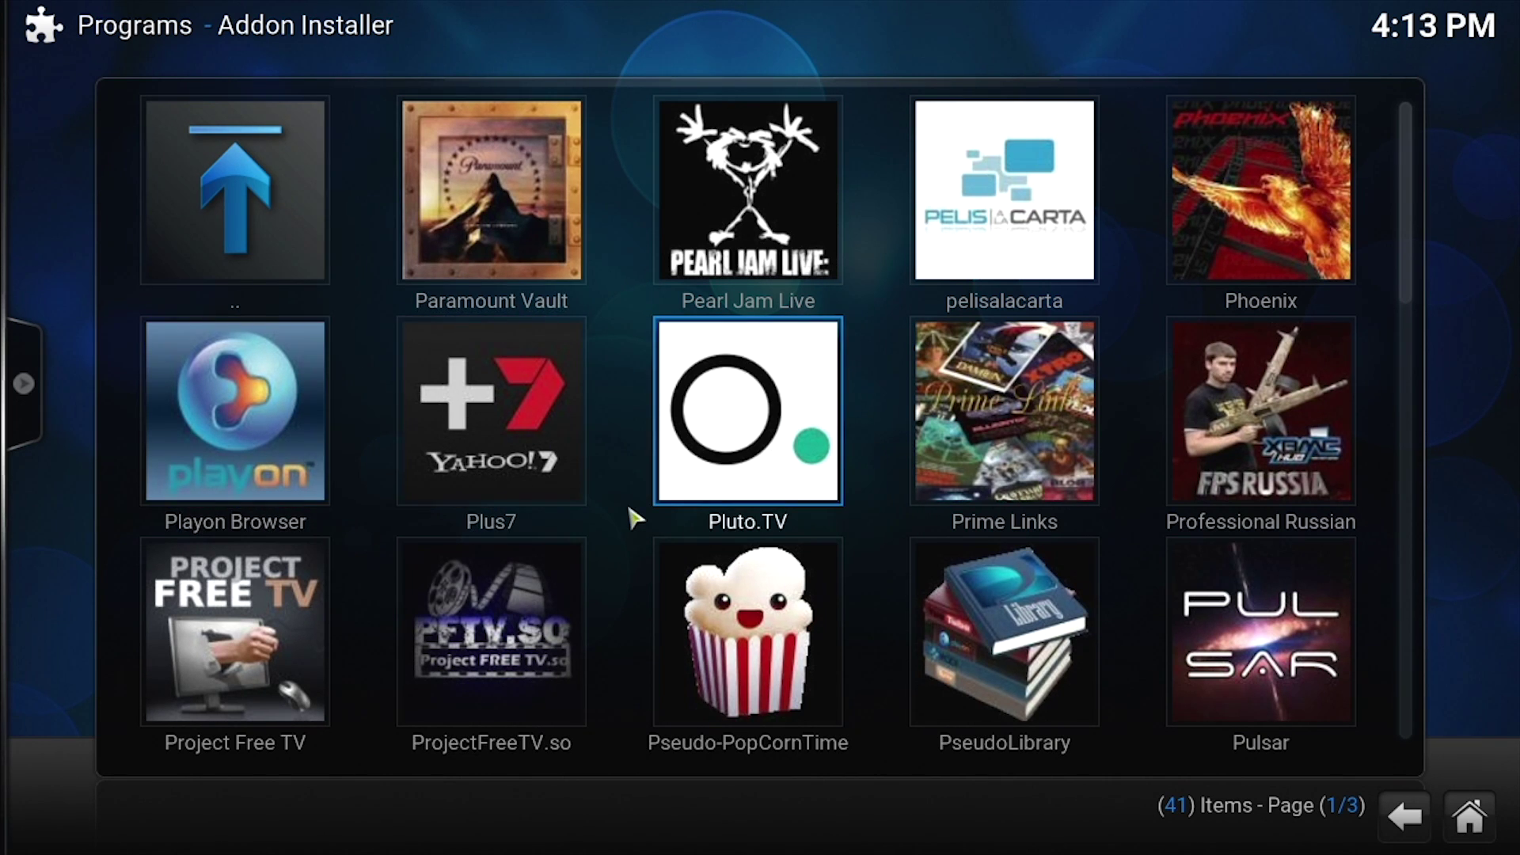
Install Stream All The Sources from the second page of video add-ons
{"action": "scroll", "coordinate": [776, 585], "scroll_direction": "down", "scroll_amount": 5}
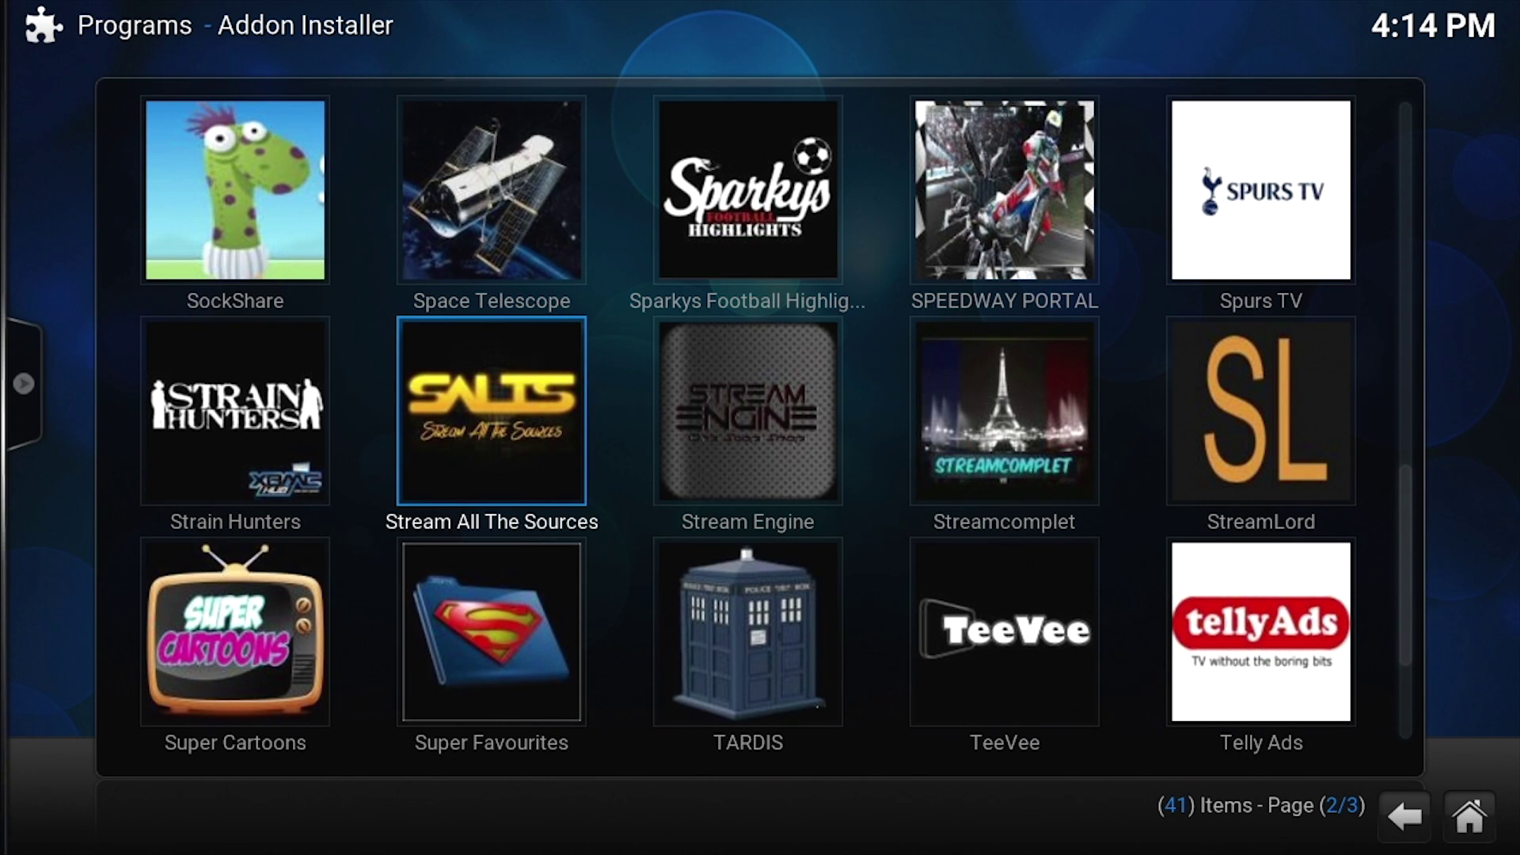
{"action": "left_click", "coordinate": [539, 436]}
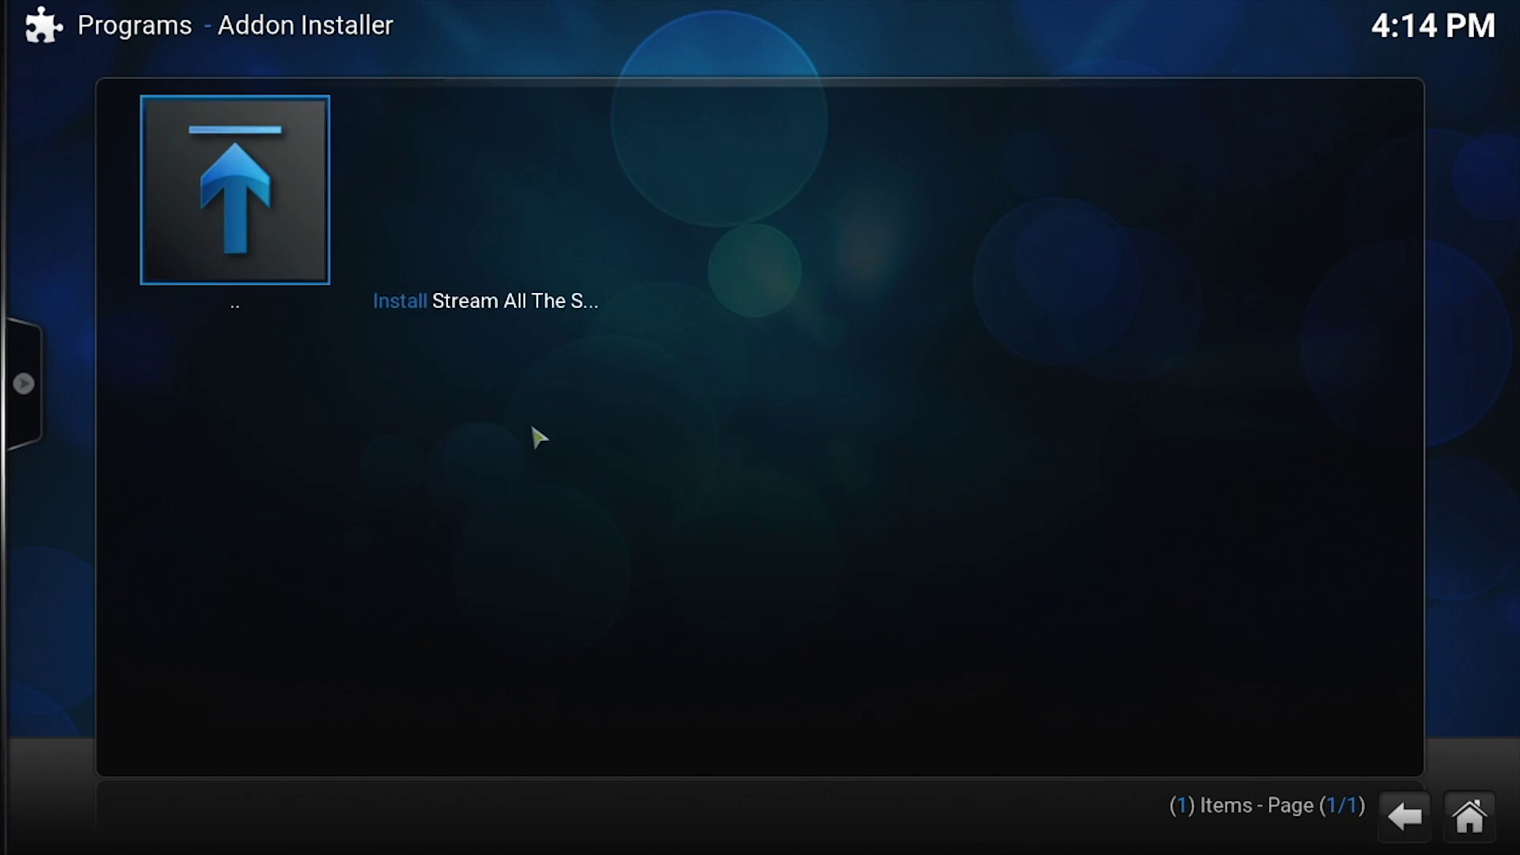
{"action": "left_click", "coordinate": [518, 242]}
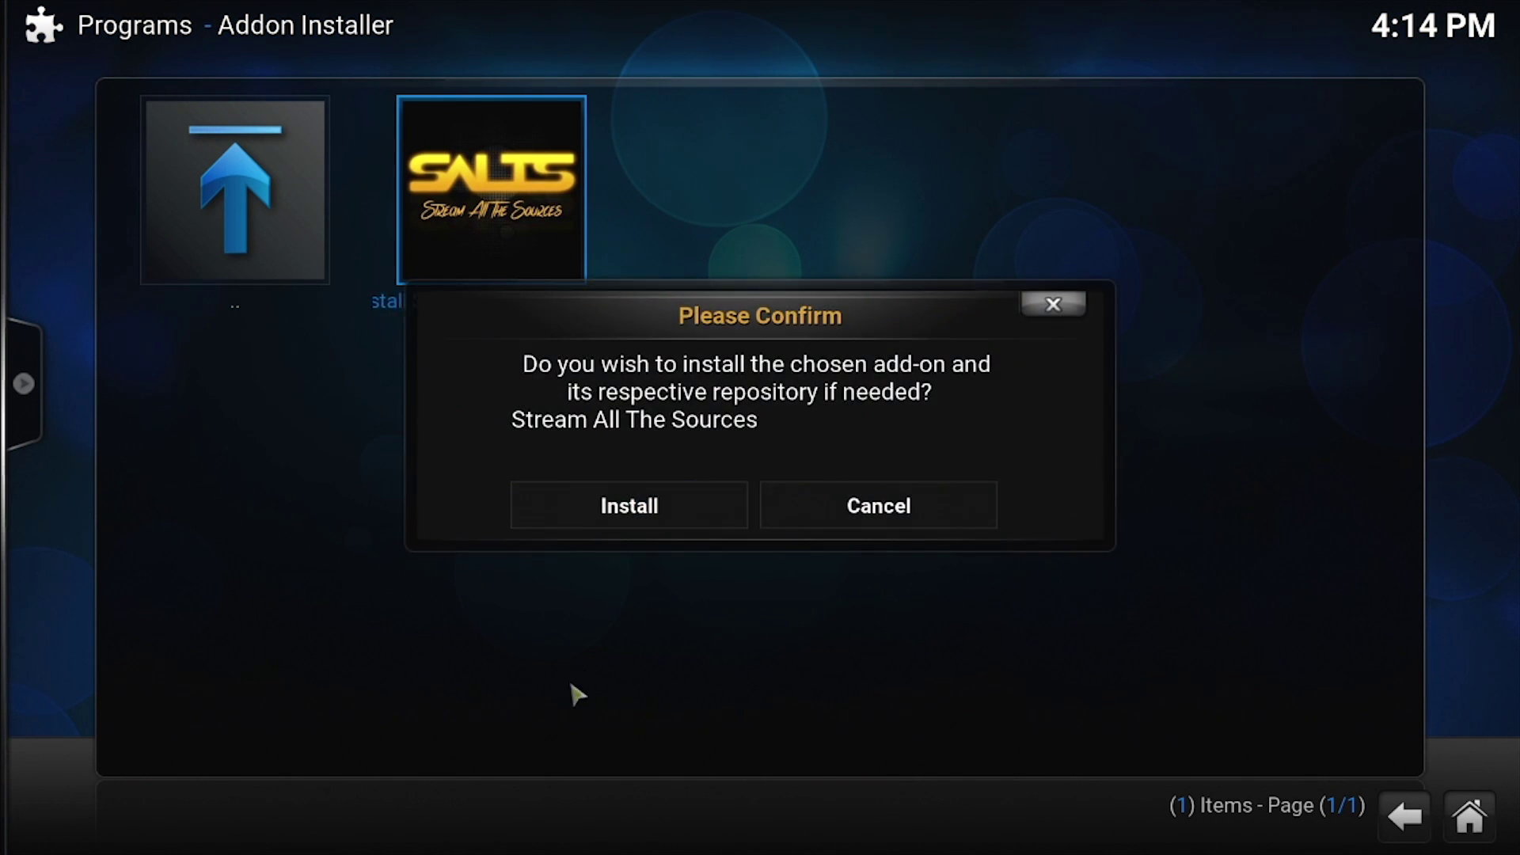
{"action": "left_click", "coordinate": [610, 516]}
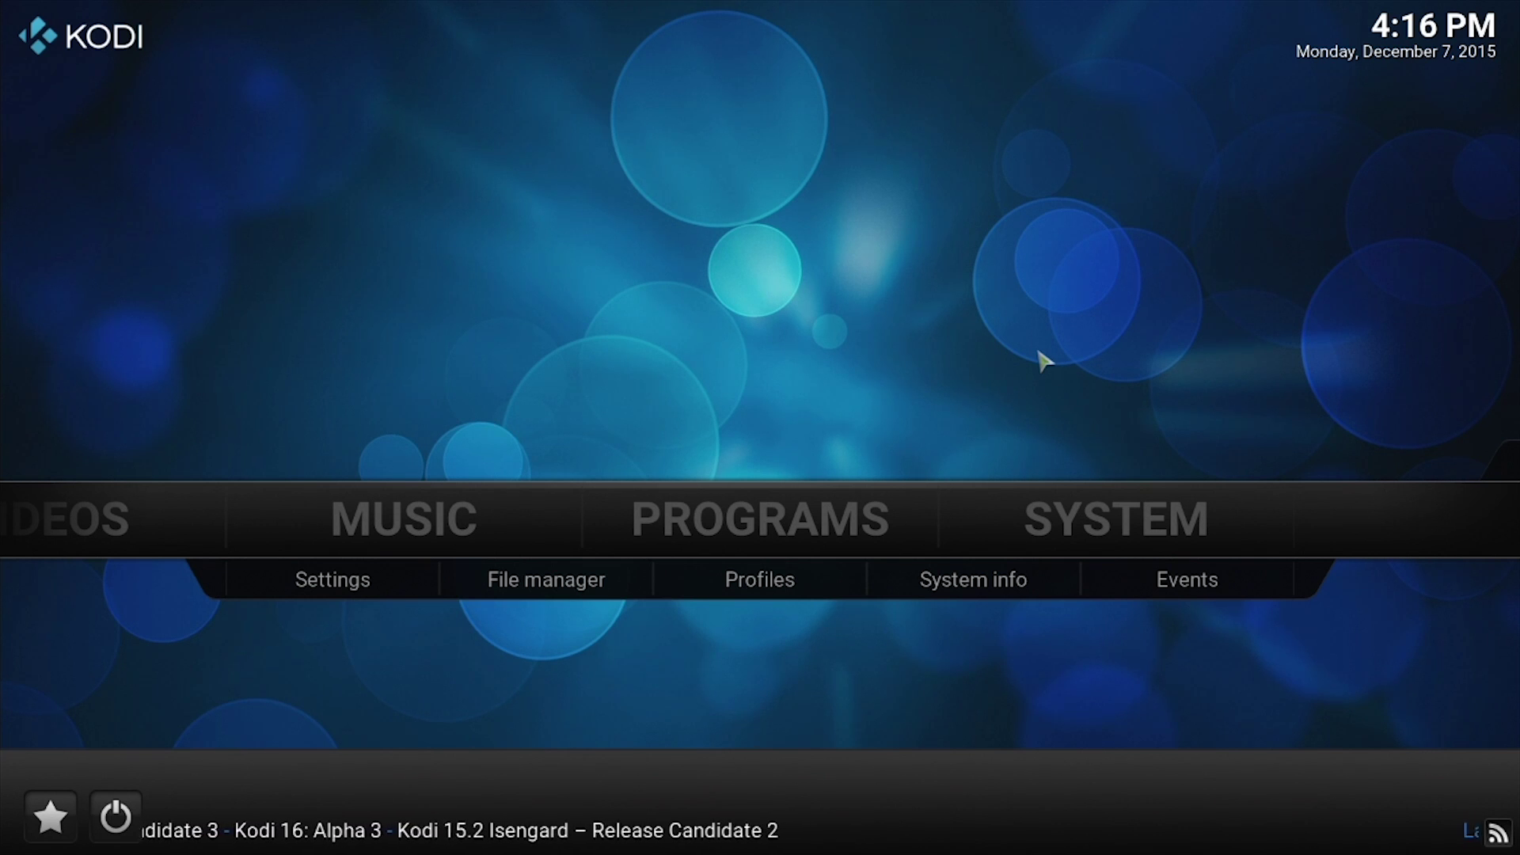
Go to Settings > Appearance > Skin Settings > Add-on Shortcuts for the Videos submenu
{"action": "key", "text": "Down"}
{"action": "key", "text": "Down"}
{"action": "key", "text": "Left"}
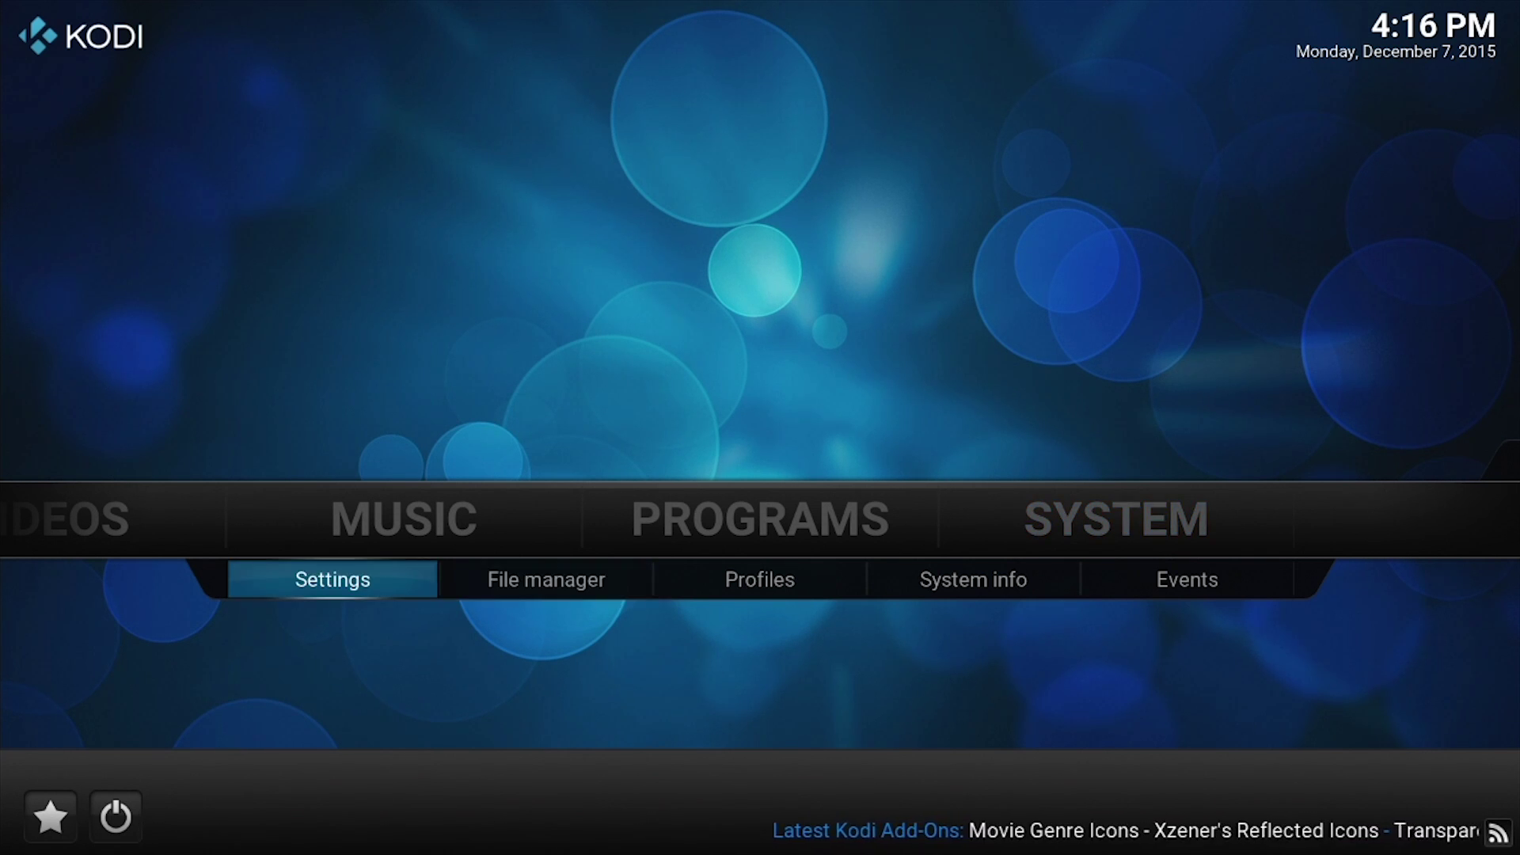
{"action": "key", "text": "Return"}
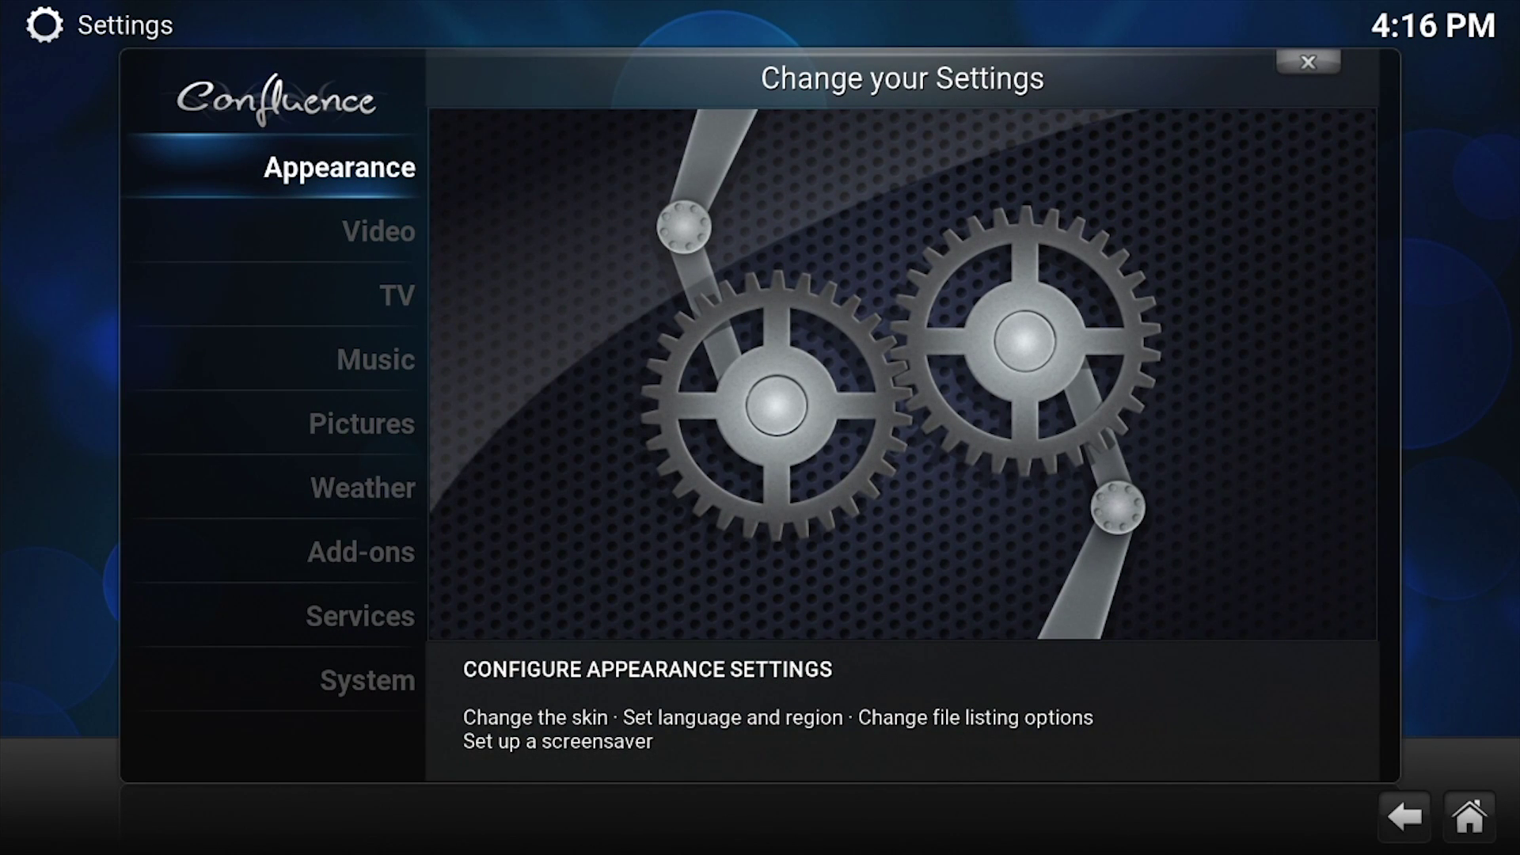
{"action": "key", "text": "Return"}
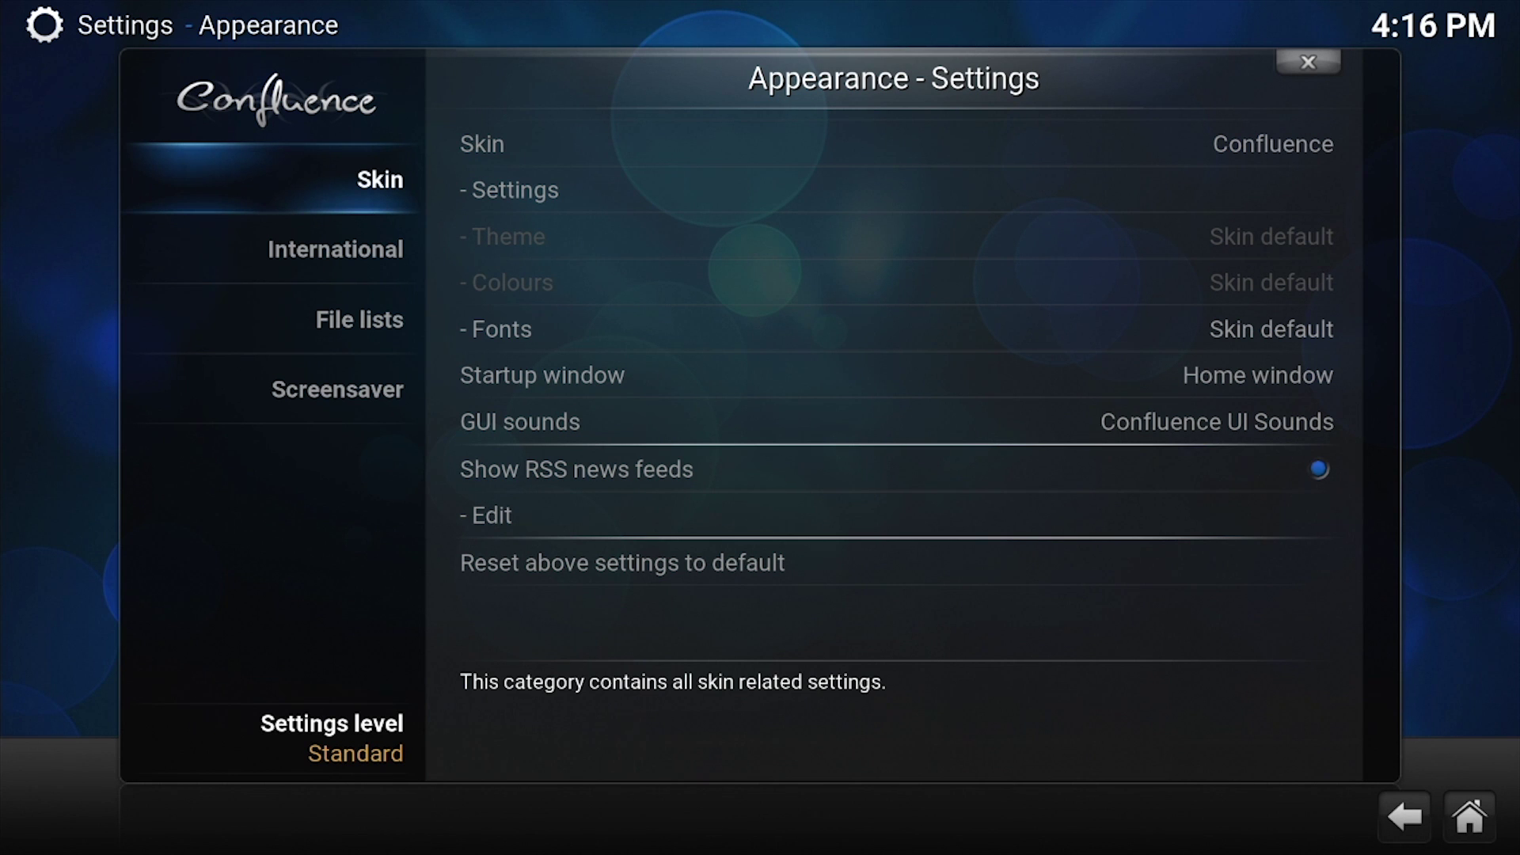
{"action": "key", "text": "Right"}
{"action": "key", "text": "Down"}
{"action": "key", "text": "Return"}
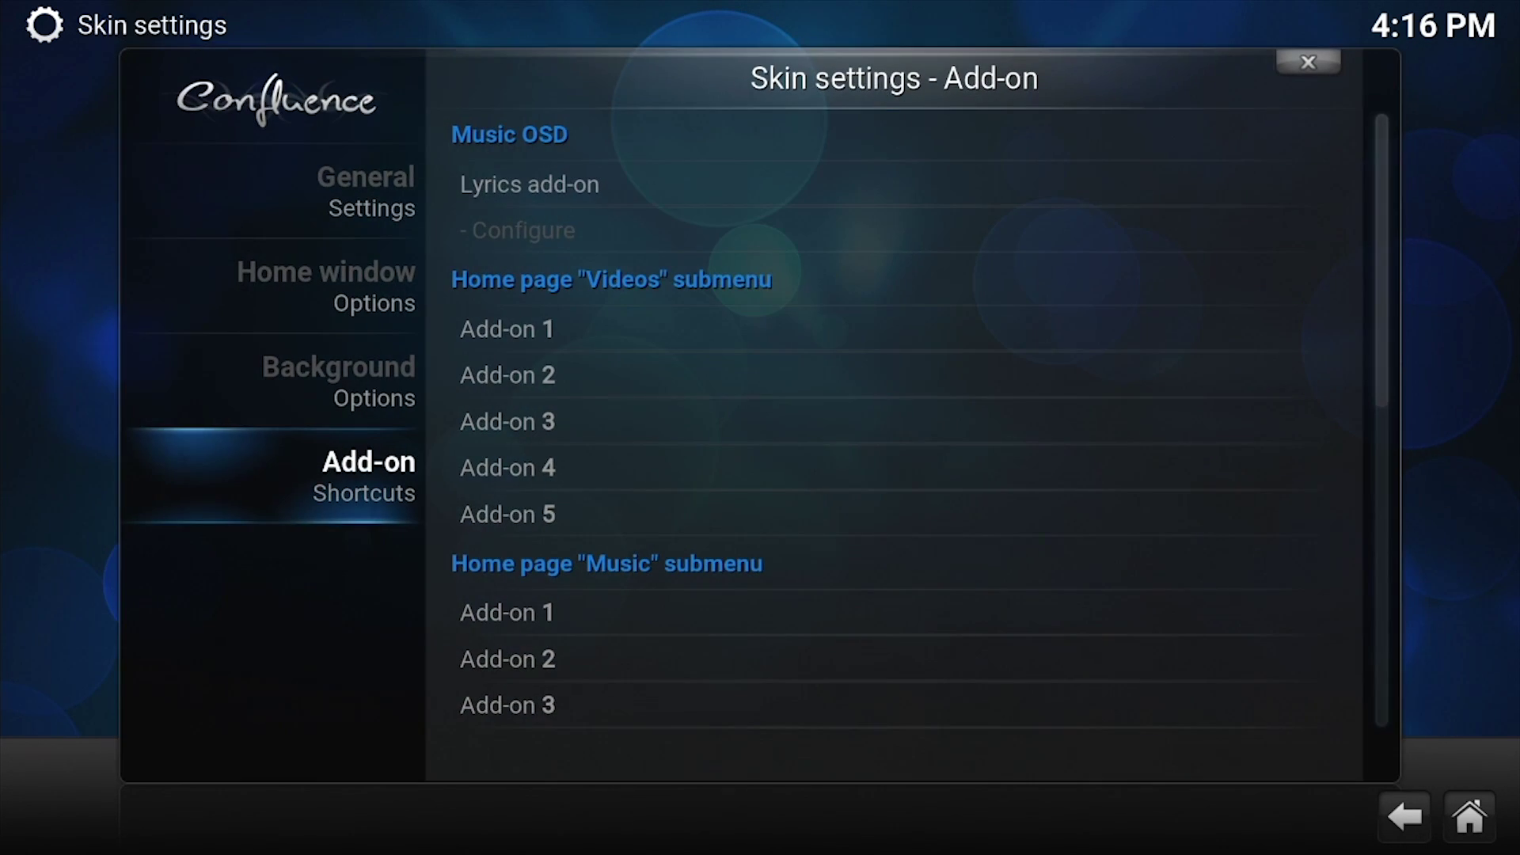
{"action": "key", "text": "Down"}
{"action": "key", "text": "Up"}
{"action": "key", "text": "Right"}
{"action": "key", "text": "Up"}
{"action": "key", "text": "Up"}
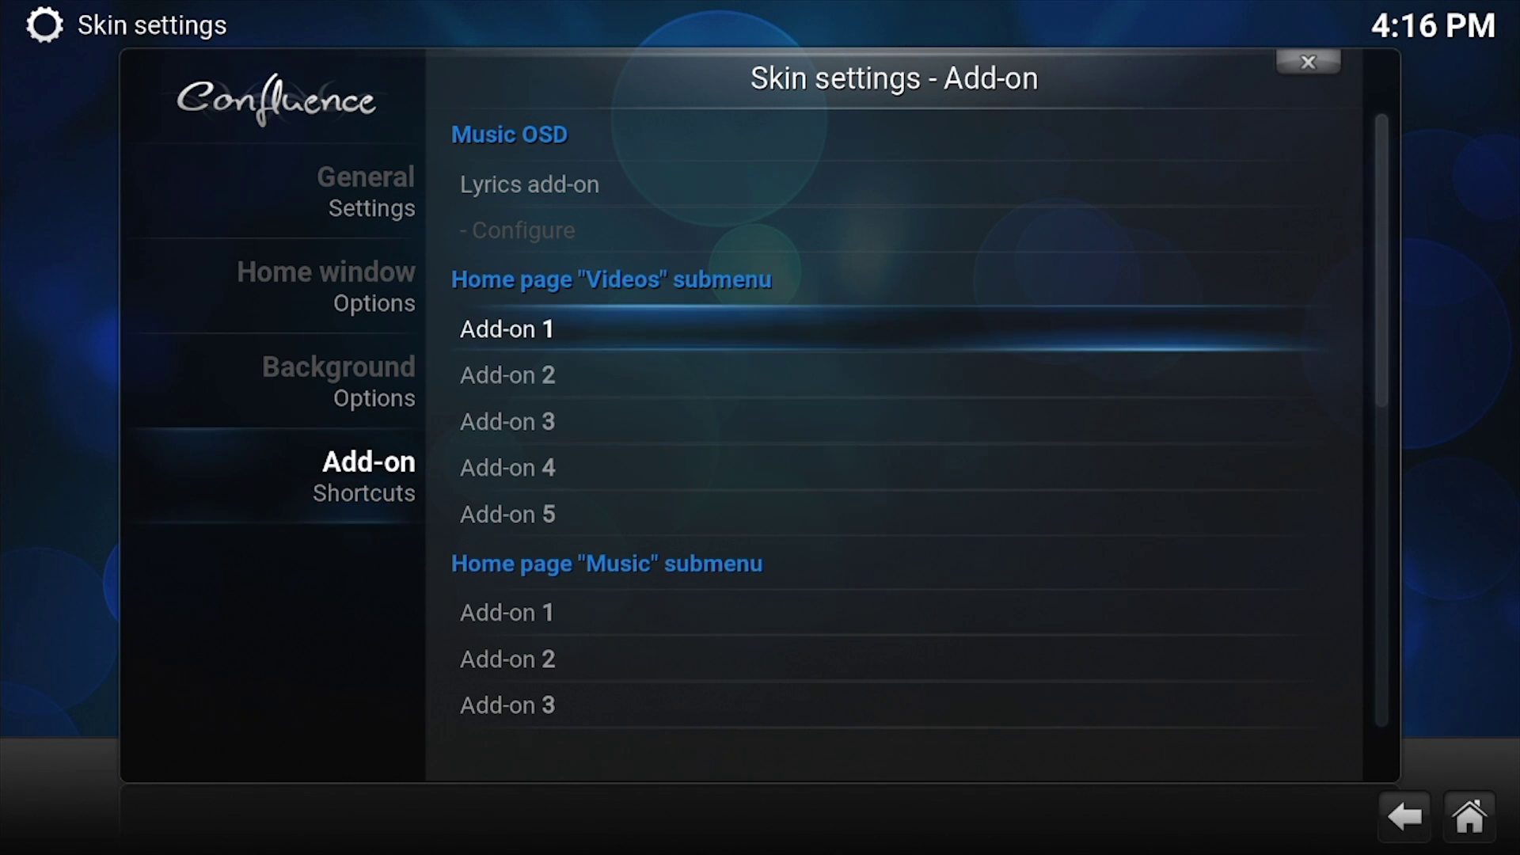
Assign Stream All The Sources to Add-on 1 and Genesis to Add-on 2
{"action": "key", "text": "Return"}
{"action": "key", "text": "Down"}
{"action": "key", "text": "Down"}
{"action": "key", "text": "Down"}
{"action": "key", "text": "Down"}
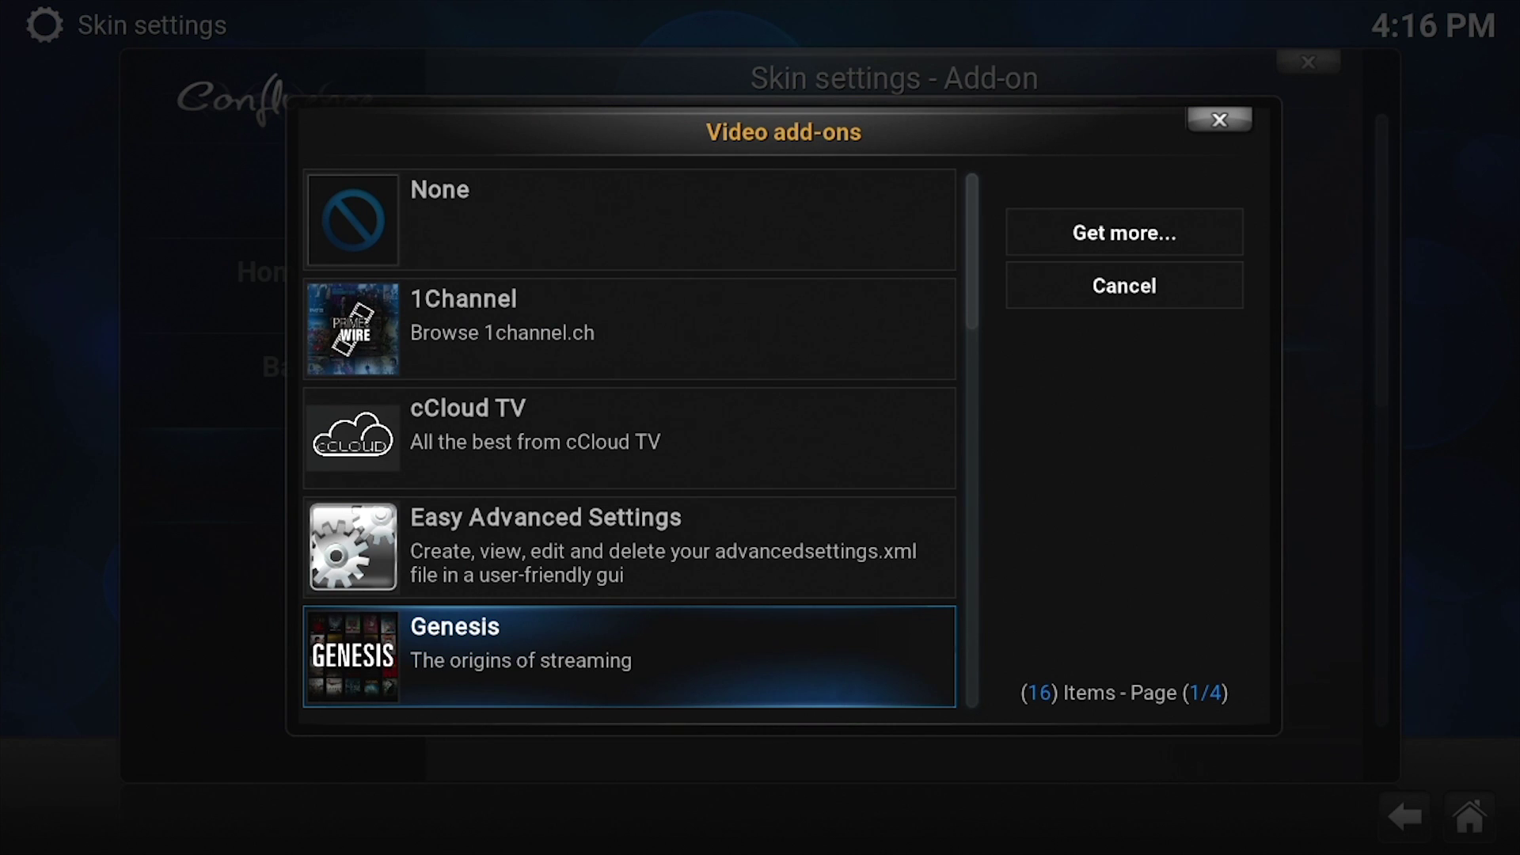
{"action": "key", "text": "Down"}
{"action": "key", "text": "Down"}
{"action": "key", "text": "Down"}
{"action": "key", "text": "Down"}
{"action": "key", "text": "Down"}
{"action": "key", "text": "Down"}
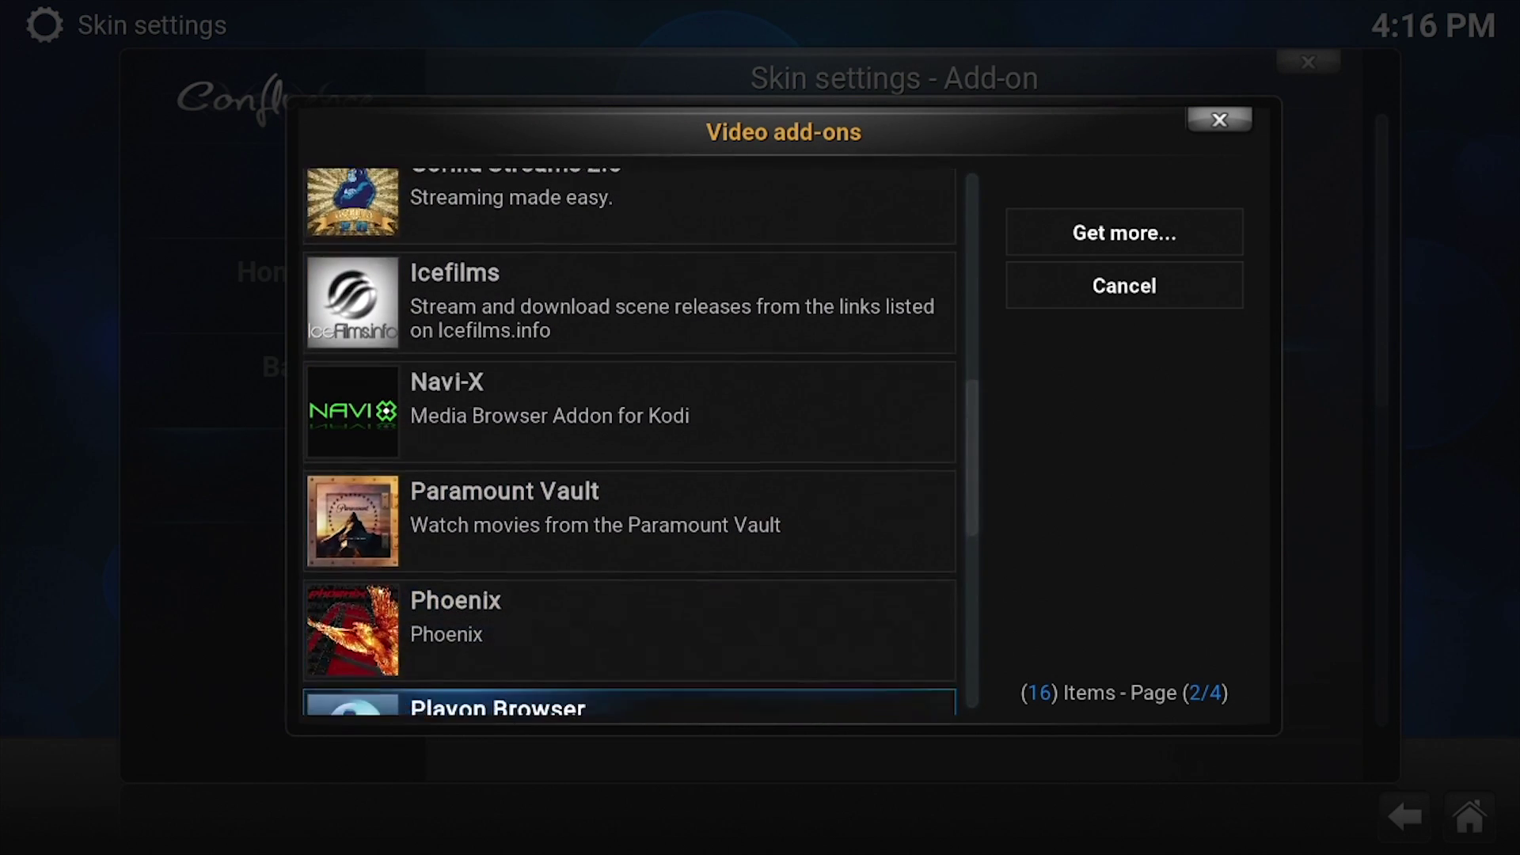
{"action": "key", "text": "Down"}
{"action": "key", "text": "Down"}
{"action": "key", "text": "Down"}
{"action": "key", "text": "Down"}
{"action": "key", "text": "Down"}
{"action": "key", "text": "Up"}
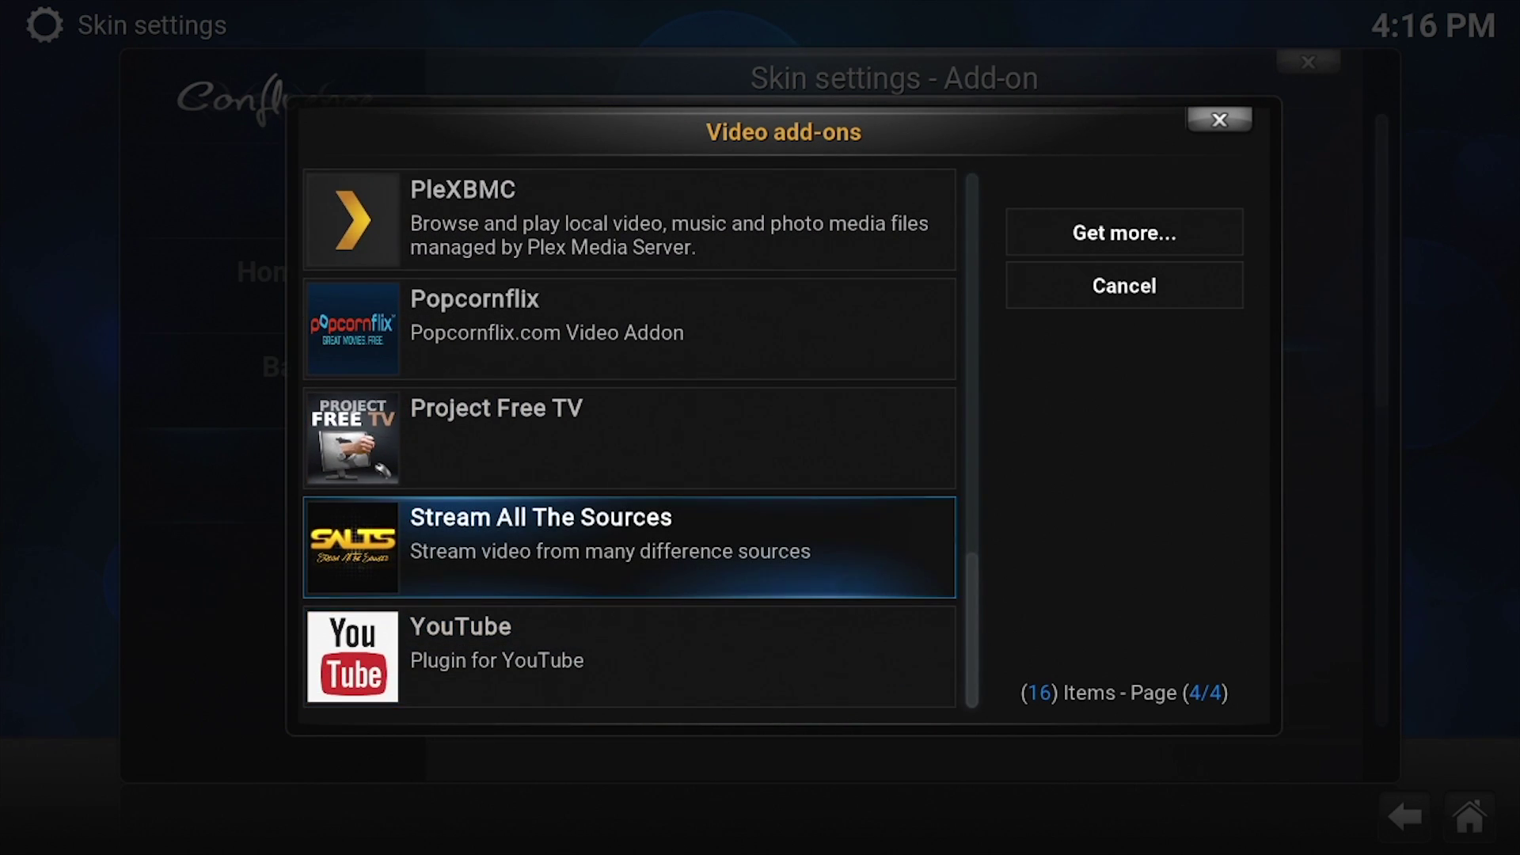
{"action": "key", "text": "Return"}
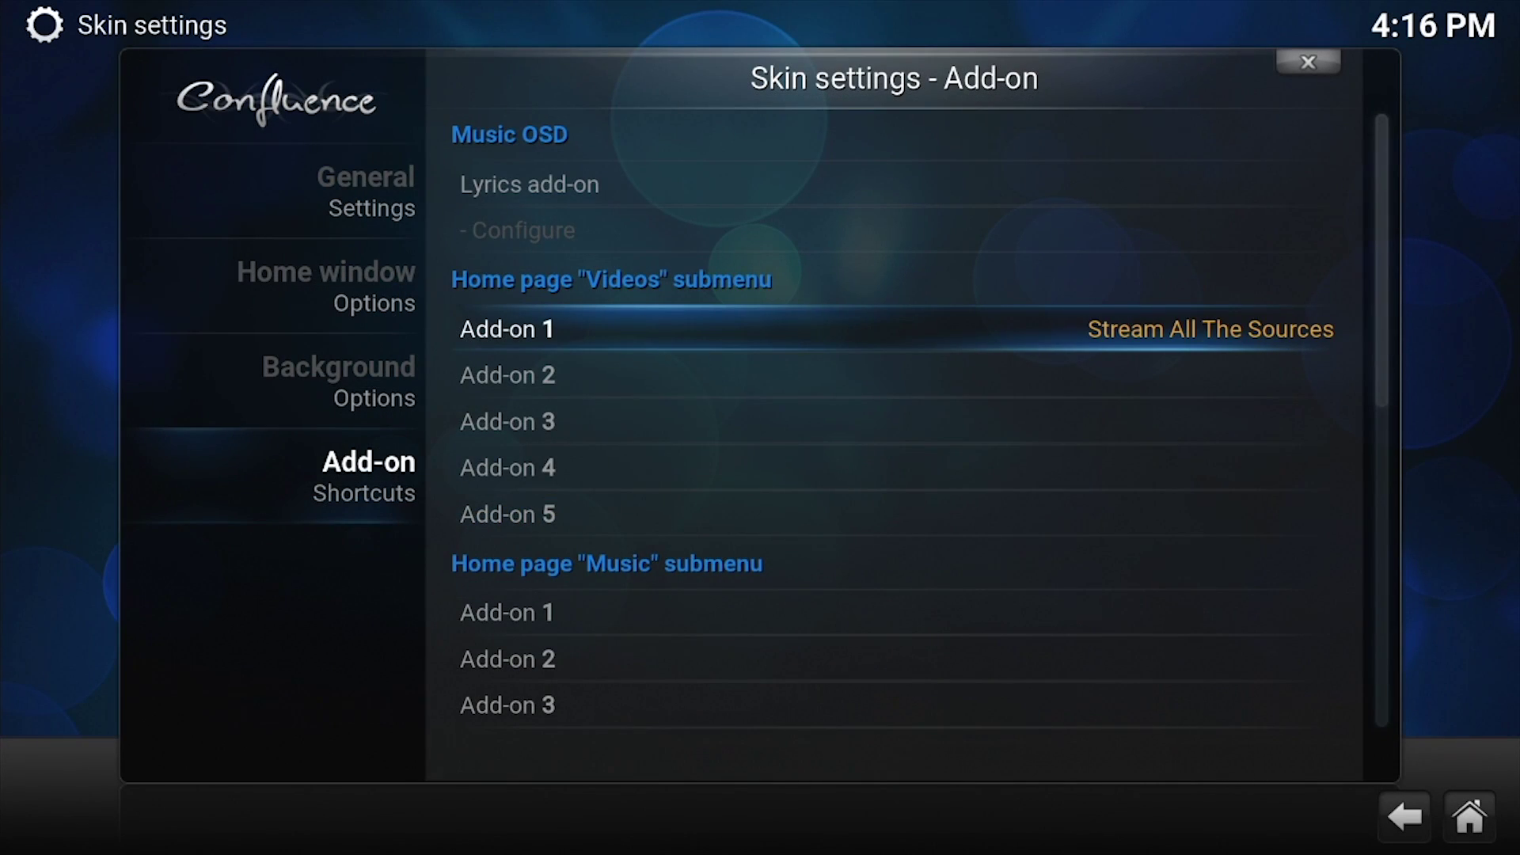
{"action": "key", "text": "Down"}
{"action": "key", "text": "Return"}
{"action": "key", "text": "Up"}
{"action": "key", "text": "Up"}
{"action": "key", "text": "Up"}
{"action": "key", "text": "Up"}
{"action": "key", "text": "Up"}
{"action": "key", "text": "Up"}
{"action": "key", "text": "Up"}
{"action": "key", "text": "Up"}
{"action": "key", "text": "Up"}
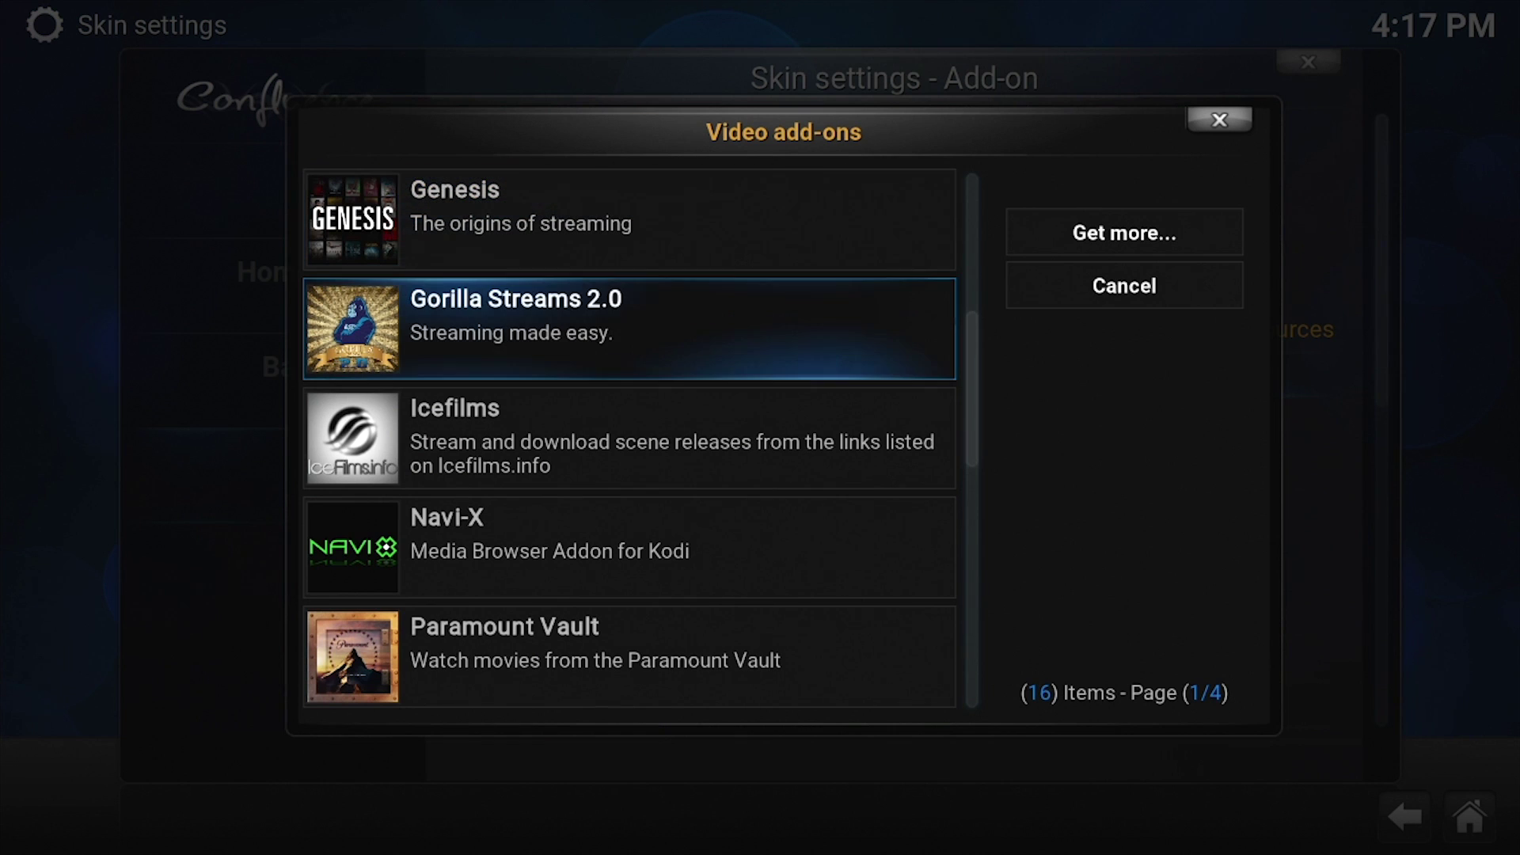
{"action": "key", "text": "Up"}
{"action": "key", "text": "Return"}
{"action": "key", "text": "Return"}
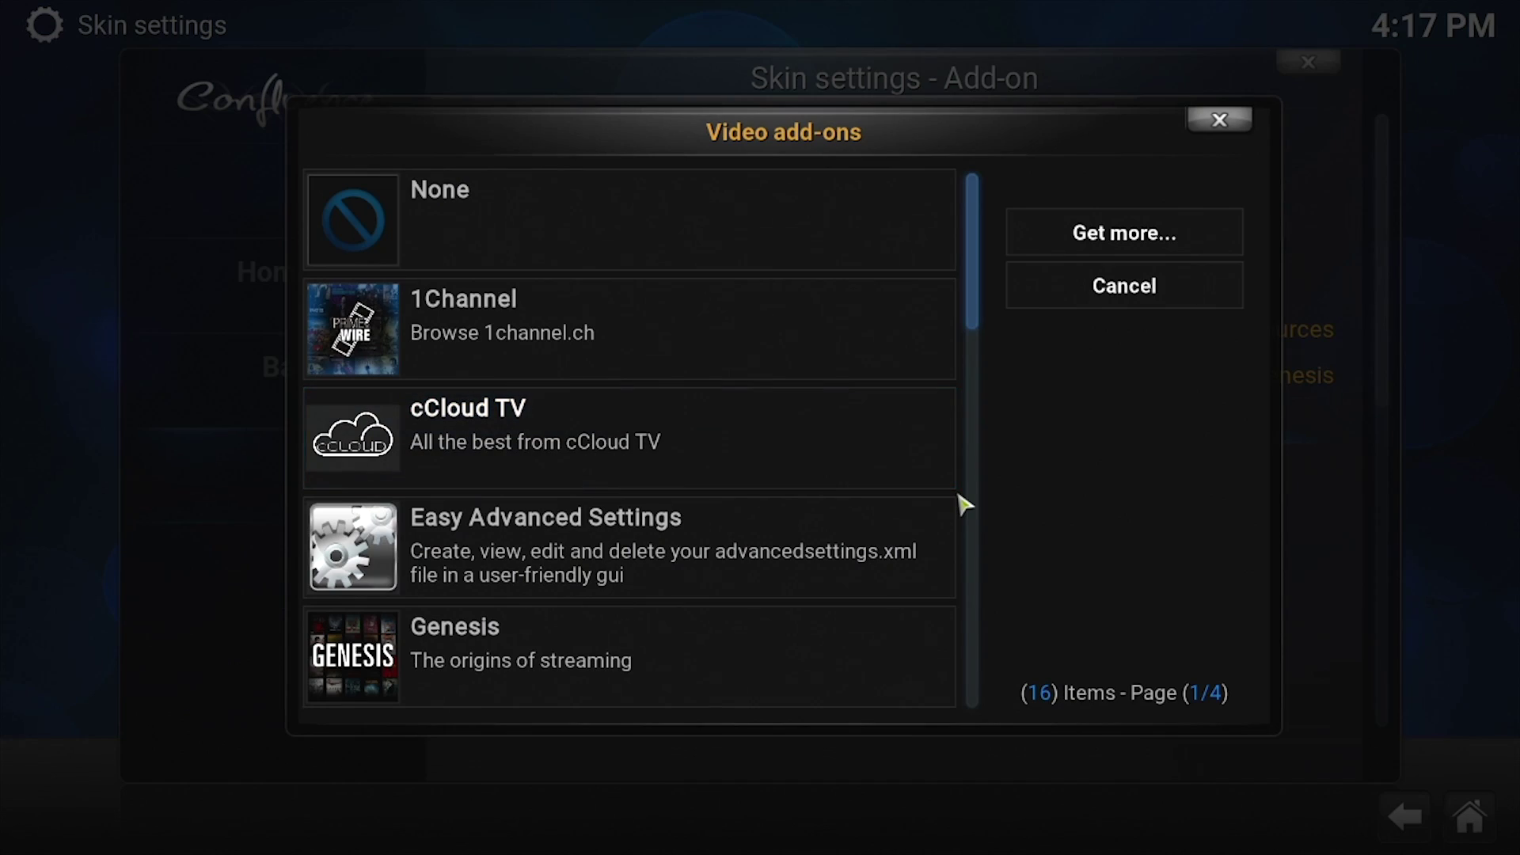
Assign YouTube, Gorilla Streams 2.0 and Easy Advanced Settings to Add-ons 3, 4 and 5
{"action": "key", "text": "Page_Down"}
{"action": "key", "text": "Page_Down"}
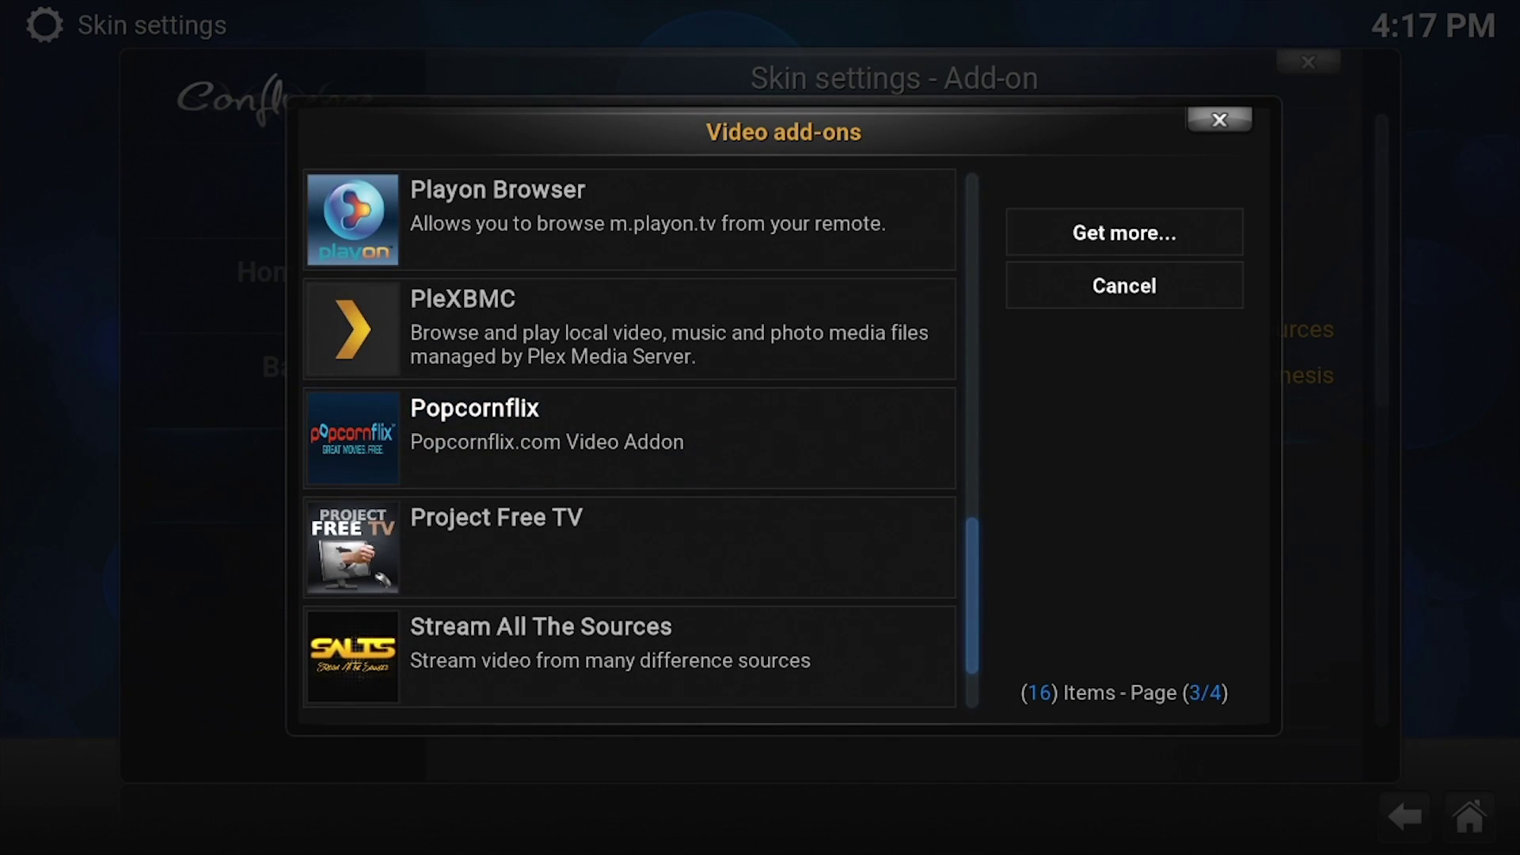
{"action": "key", "text": "Page_Down"}
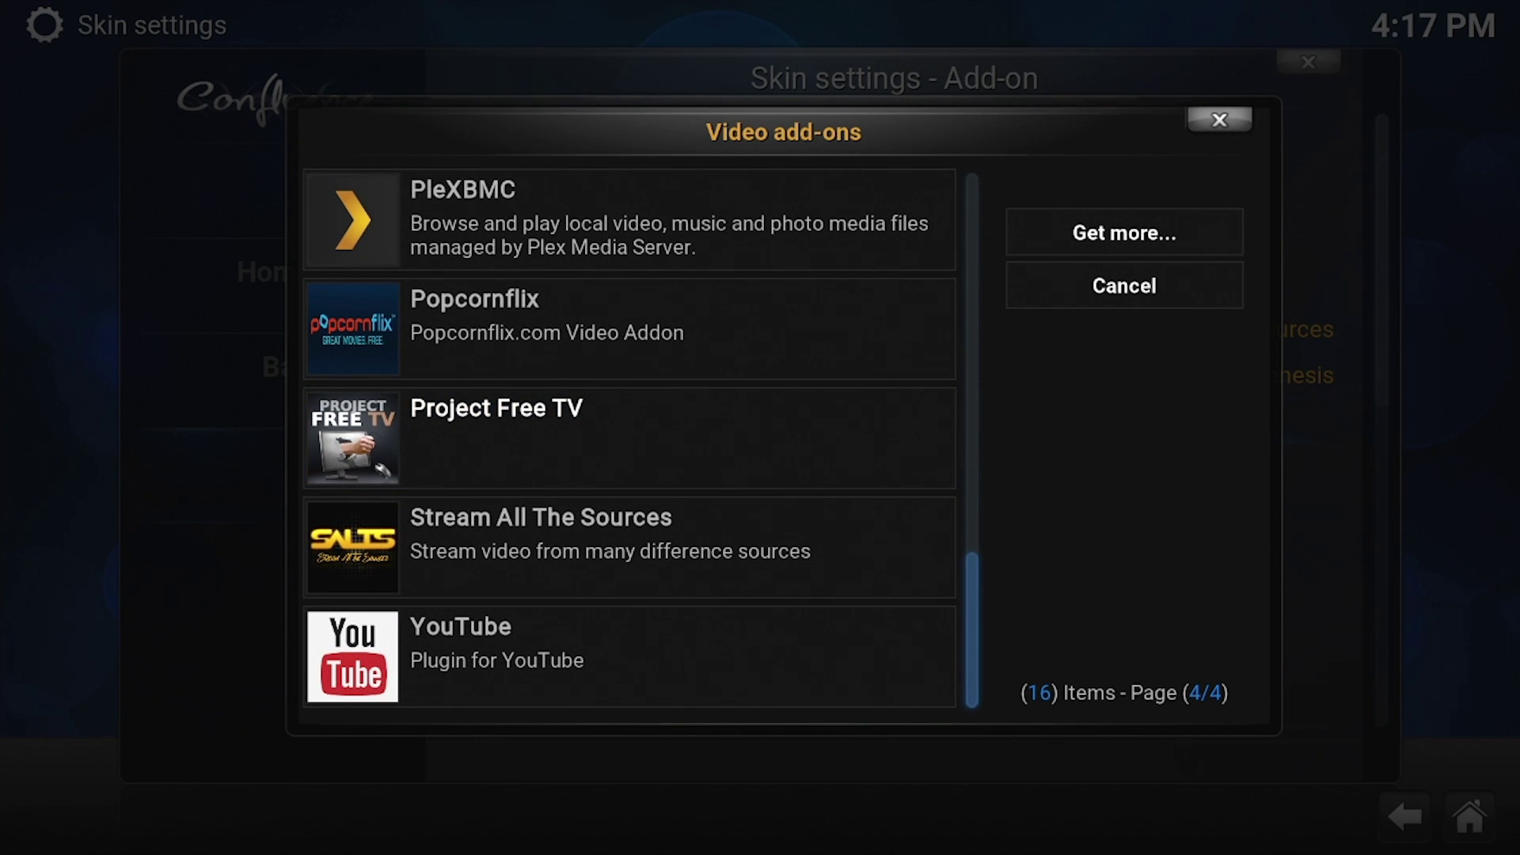
{"action": "left_click", "coordinate": [824, 651]}
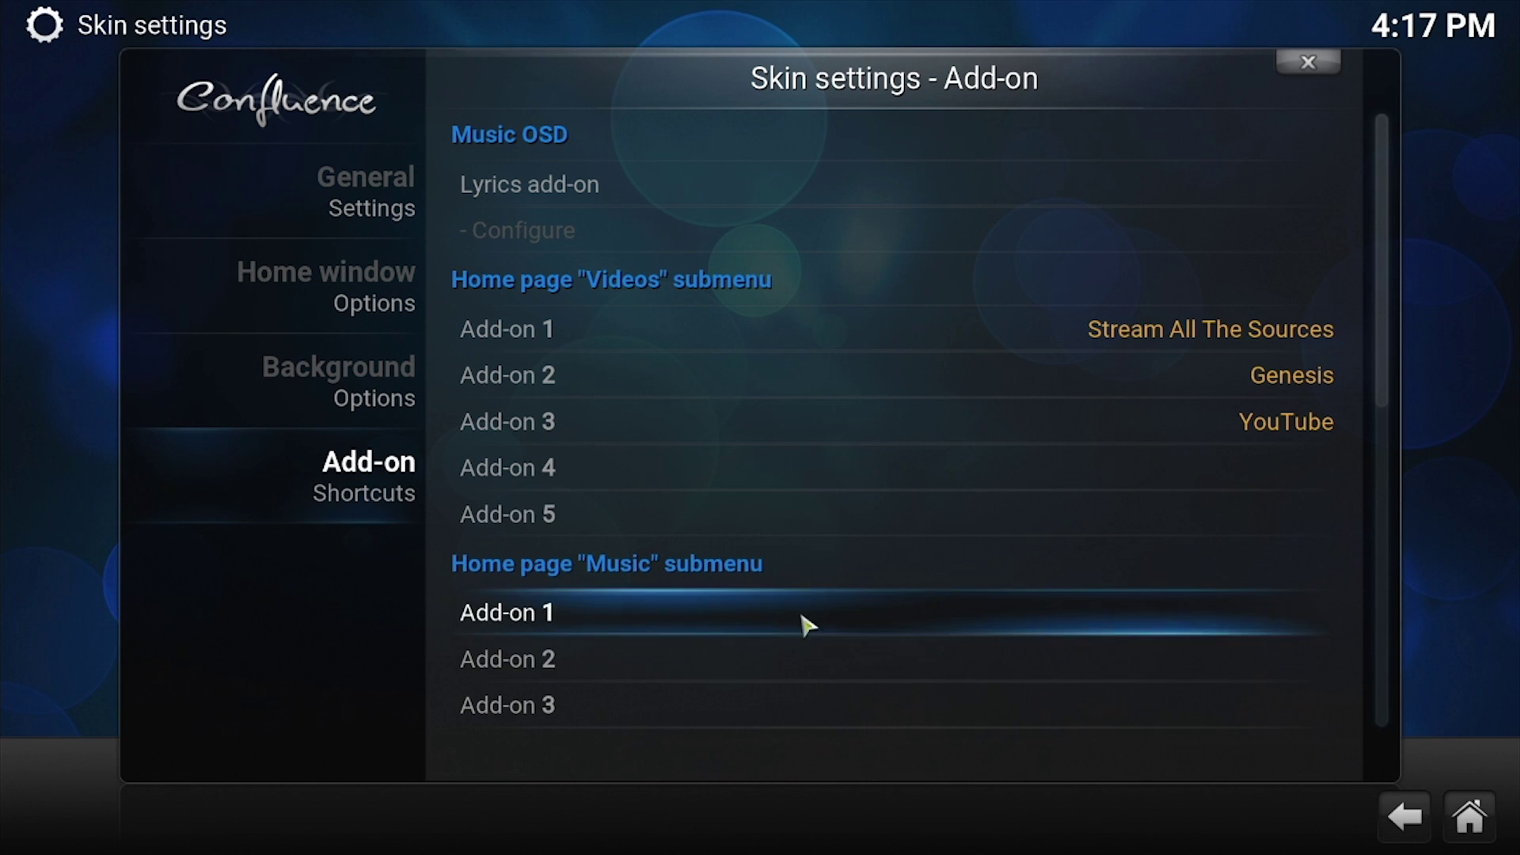
{"action": "left_click", "coordinate": [784, 482]}
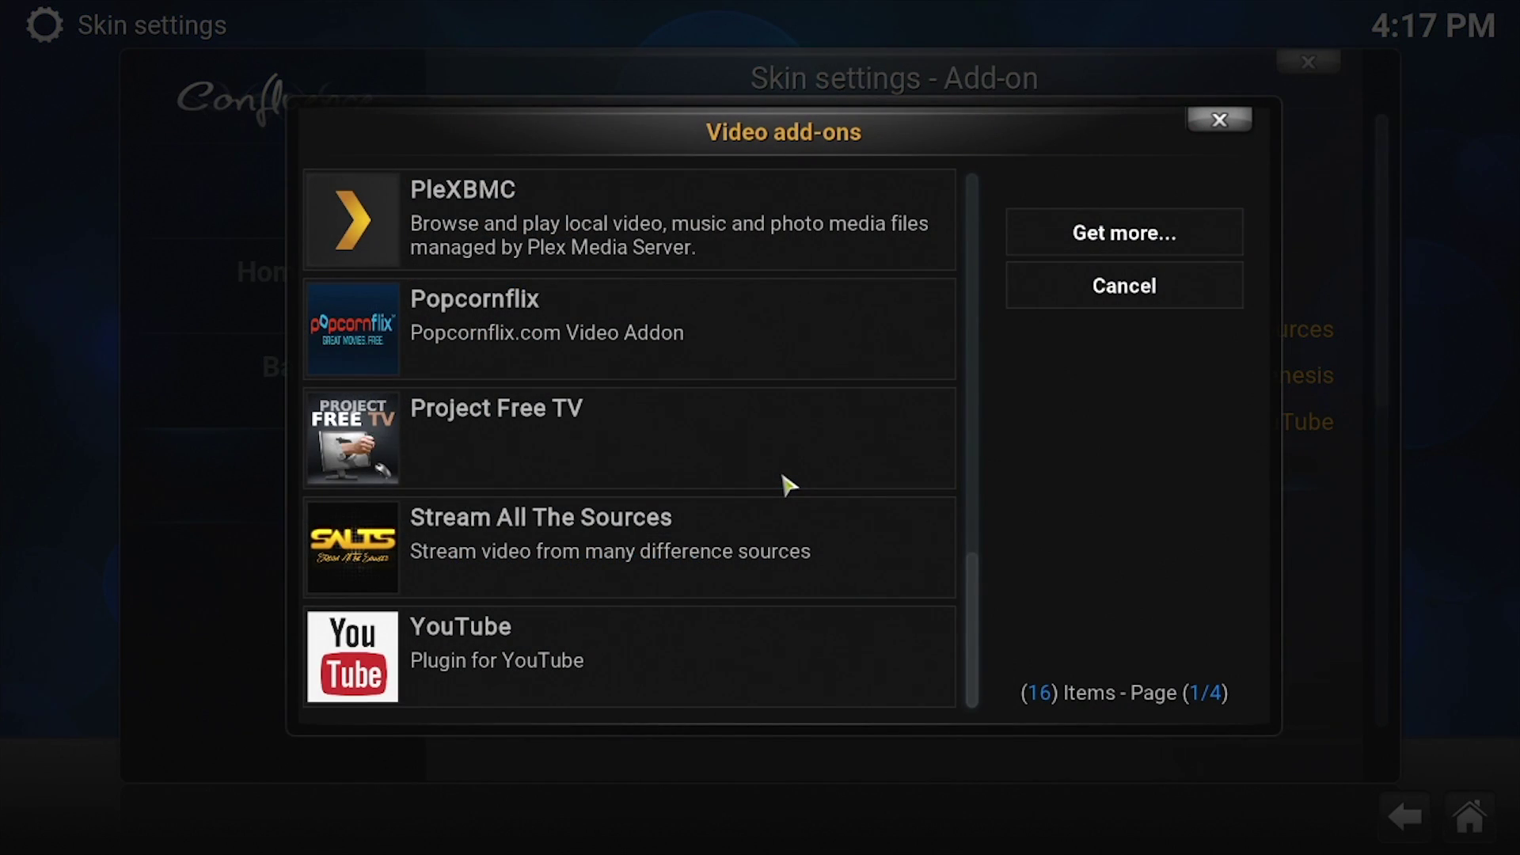
{"action": "key", "text": "Up"}
{"action": "key", "text": "Up"}
{"action": "key", "text": "Up"}
{"action": "key", "text": "Up"}
{"action": "key", "text": "Up"}
{"action": "key", "text": "Up"}
{"action": "key", "text": "Up"}
{"action": "key", "text": "Up"}
{"action": "key", "text": "Up"}
{"action": "key", "text": "Up"}
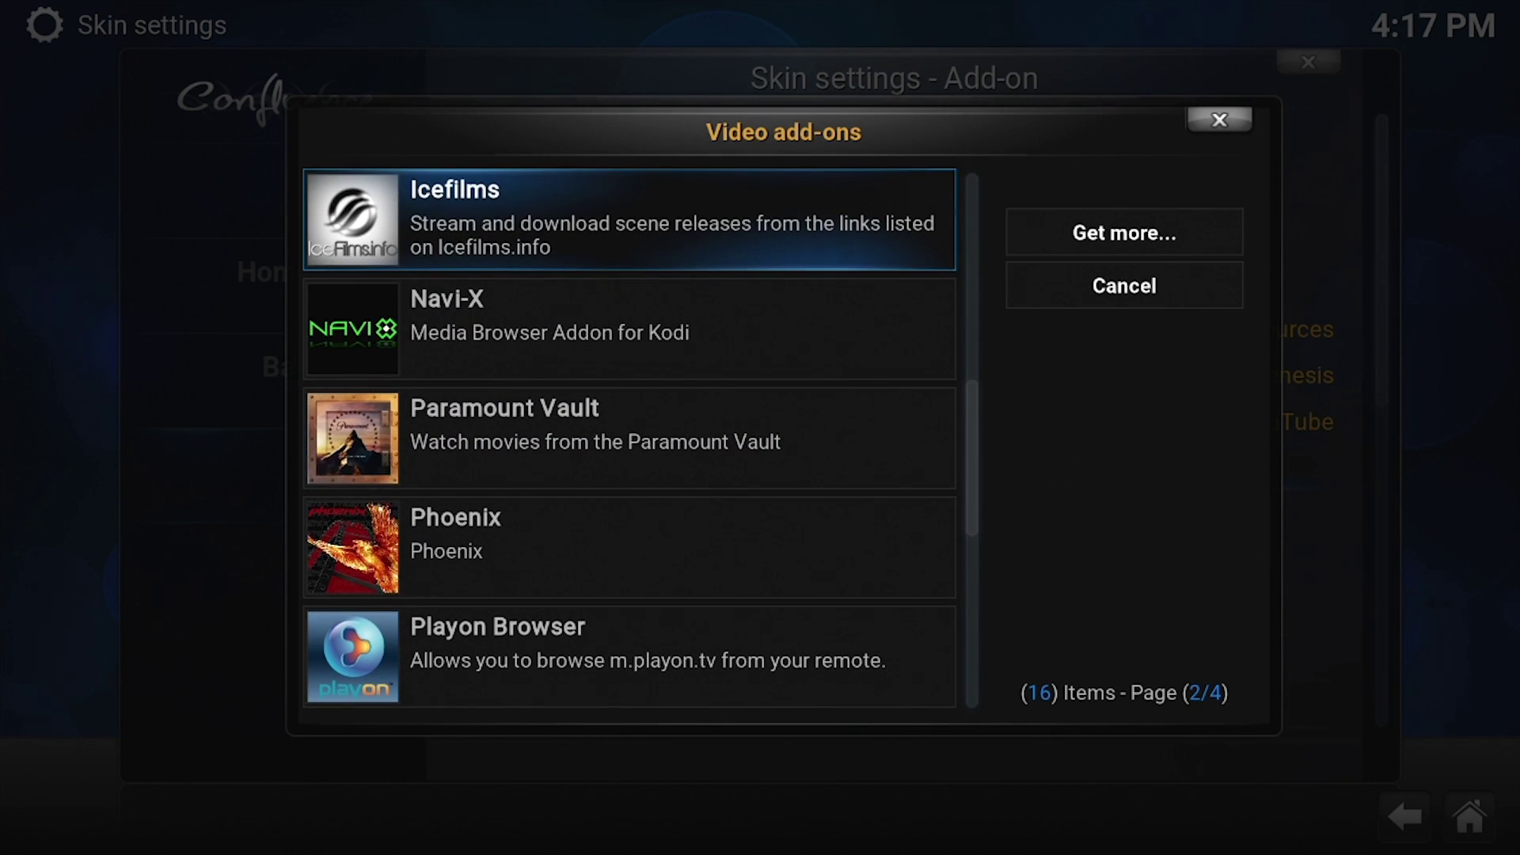
{"action": "key", "text": "Return"}
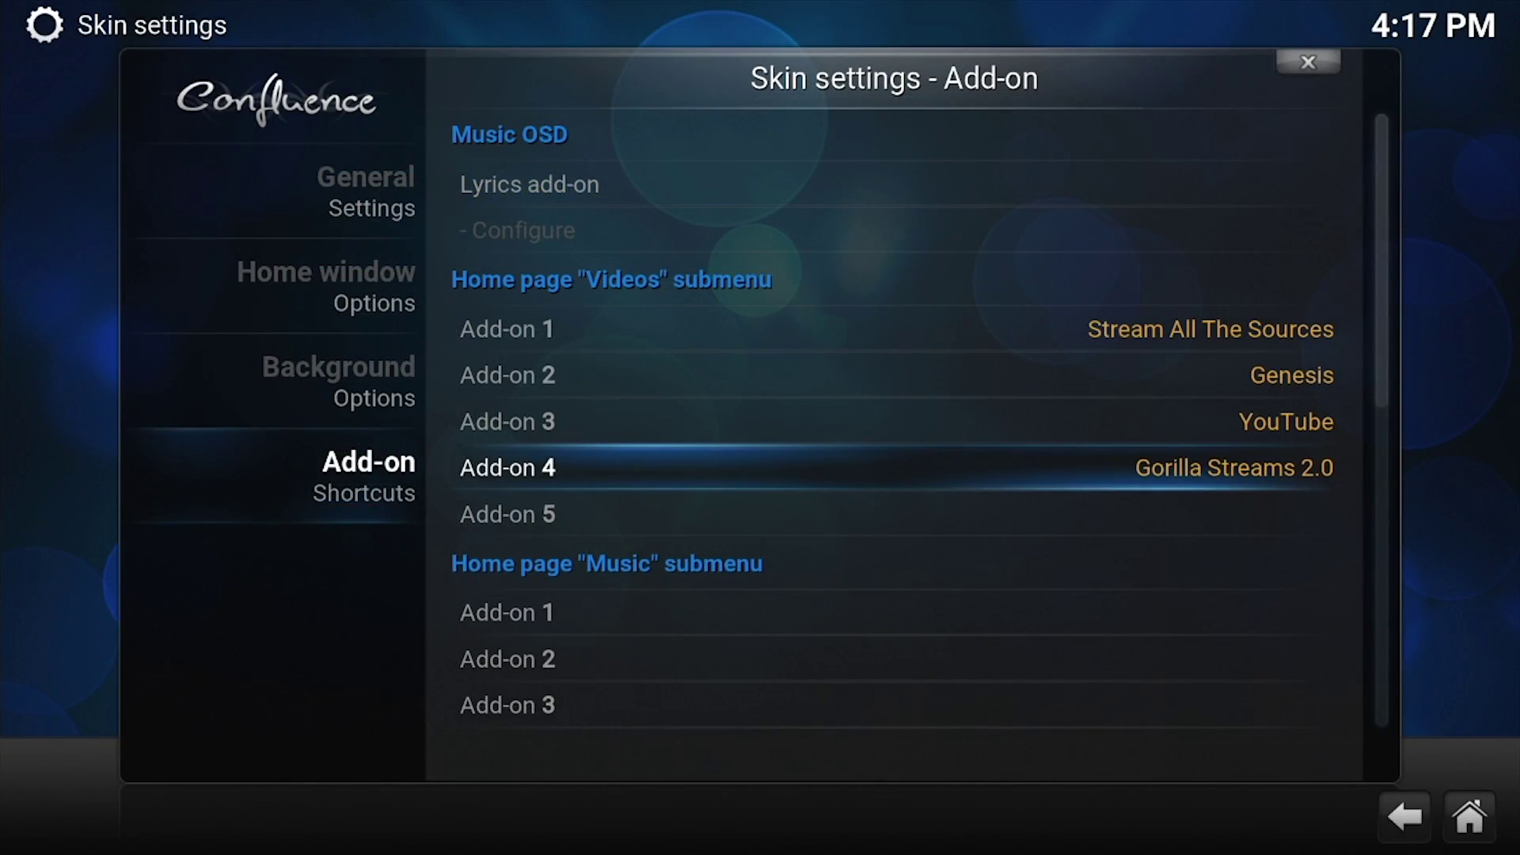
{"action": "left_click", "coordinate": [740, 471]}
{"action": "scroll", "coordinate": [638, 475], "scroll_direction": "down", "scroll_amount": 1}
{"action": "scroll", "coordinate": [637, 474], "scroll_direction": "down", "scroll_amount": 6}
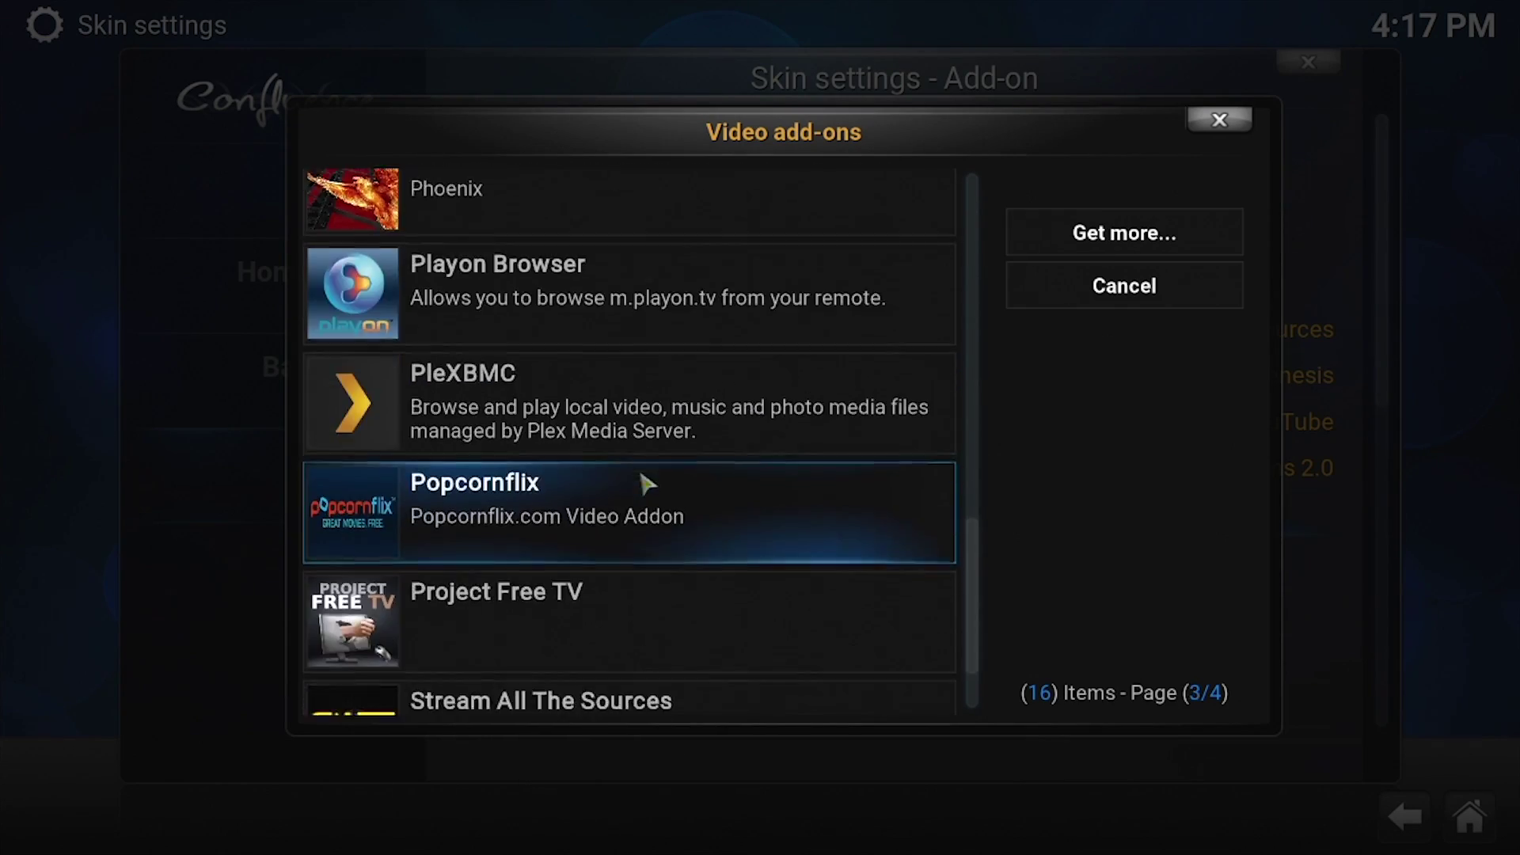
{"action": "scroll", "coordinate": [646, 481], "scroll_direction": "up", "scroll_amount": 10}
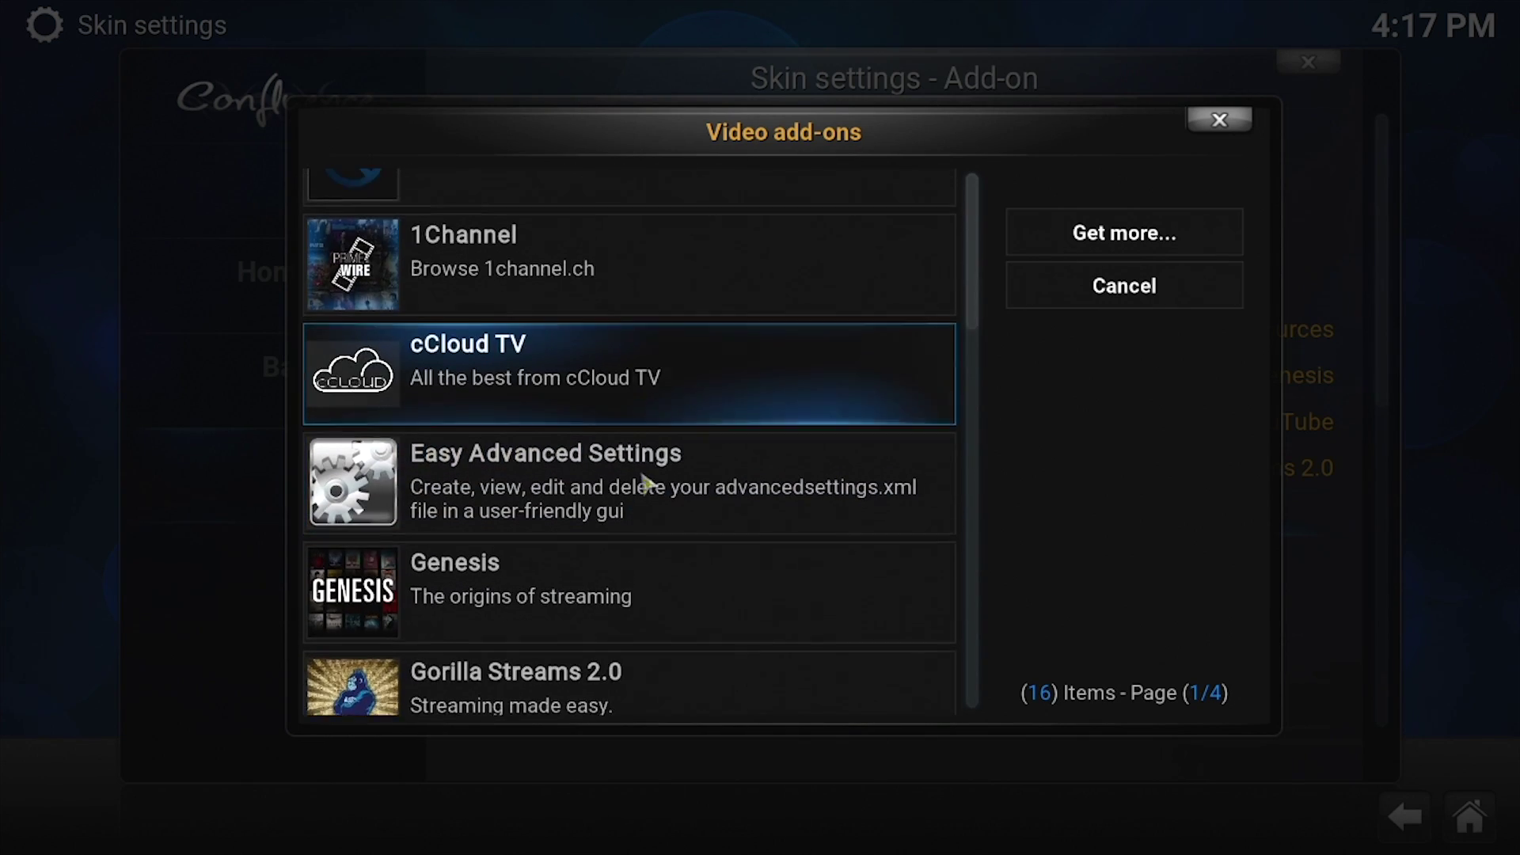
{"action": "left_click", "coordinate": [610, 554]}
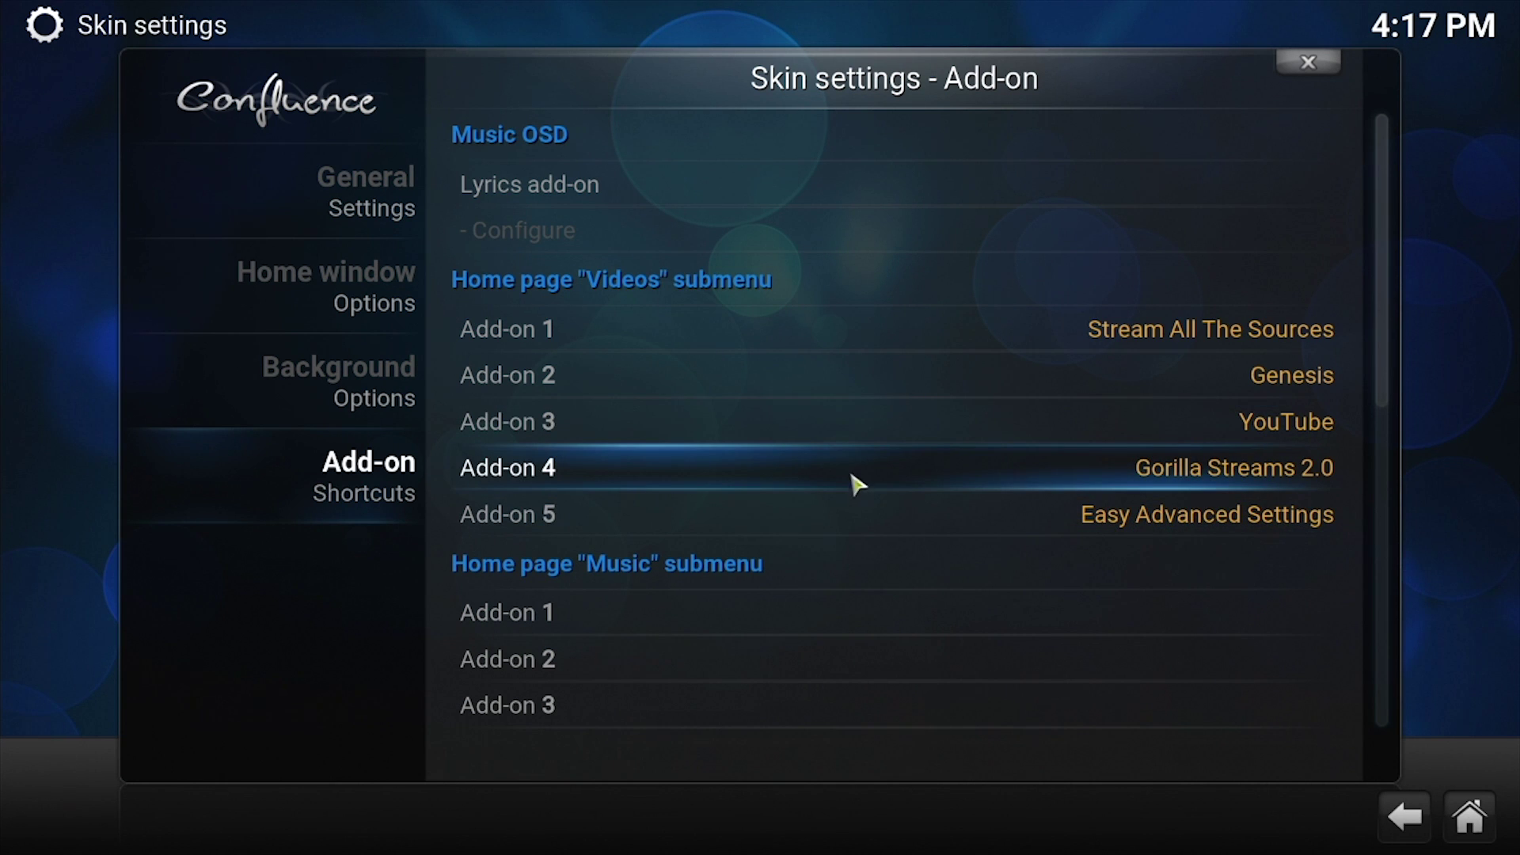
Close the settings windows and move to the Videos add-on shortcuts on the home screen
{"action": "left_click", "coordinate": [1304, 78]}
{"action": "left_click", "coordinate": [1317, 62]}
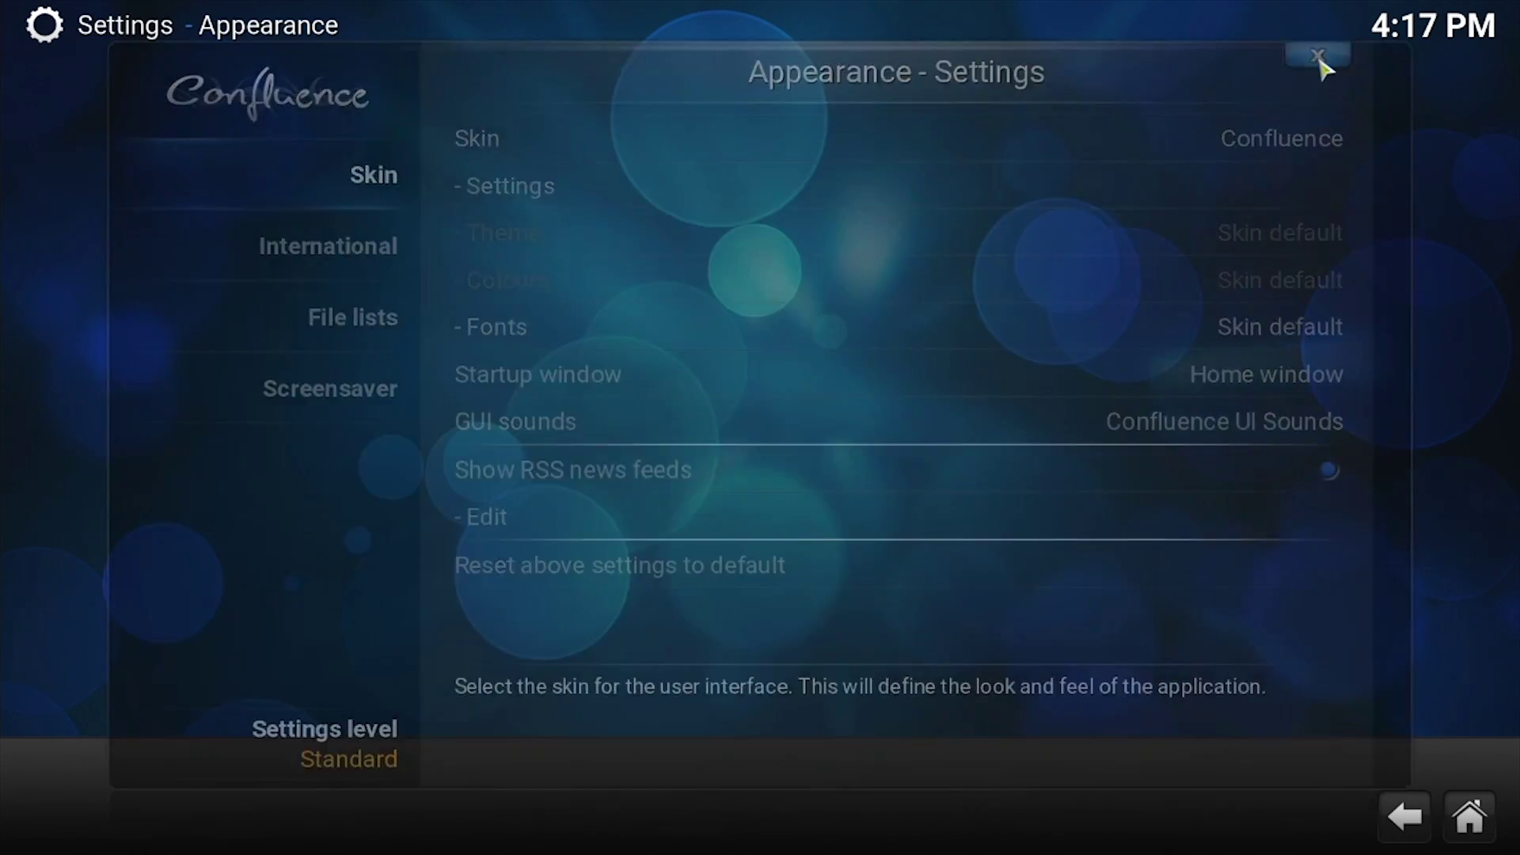
{"action": "left_click", "coordinate": [1320, 65]}
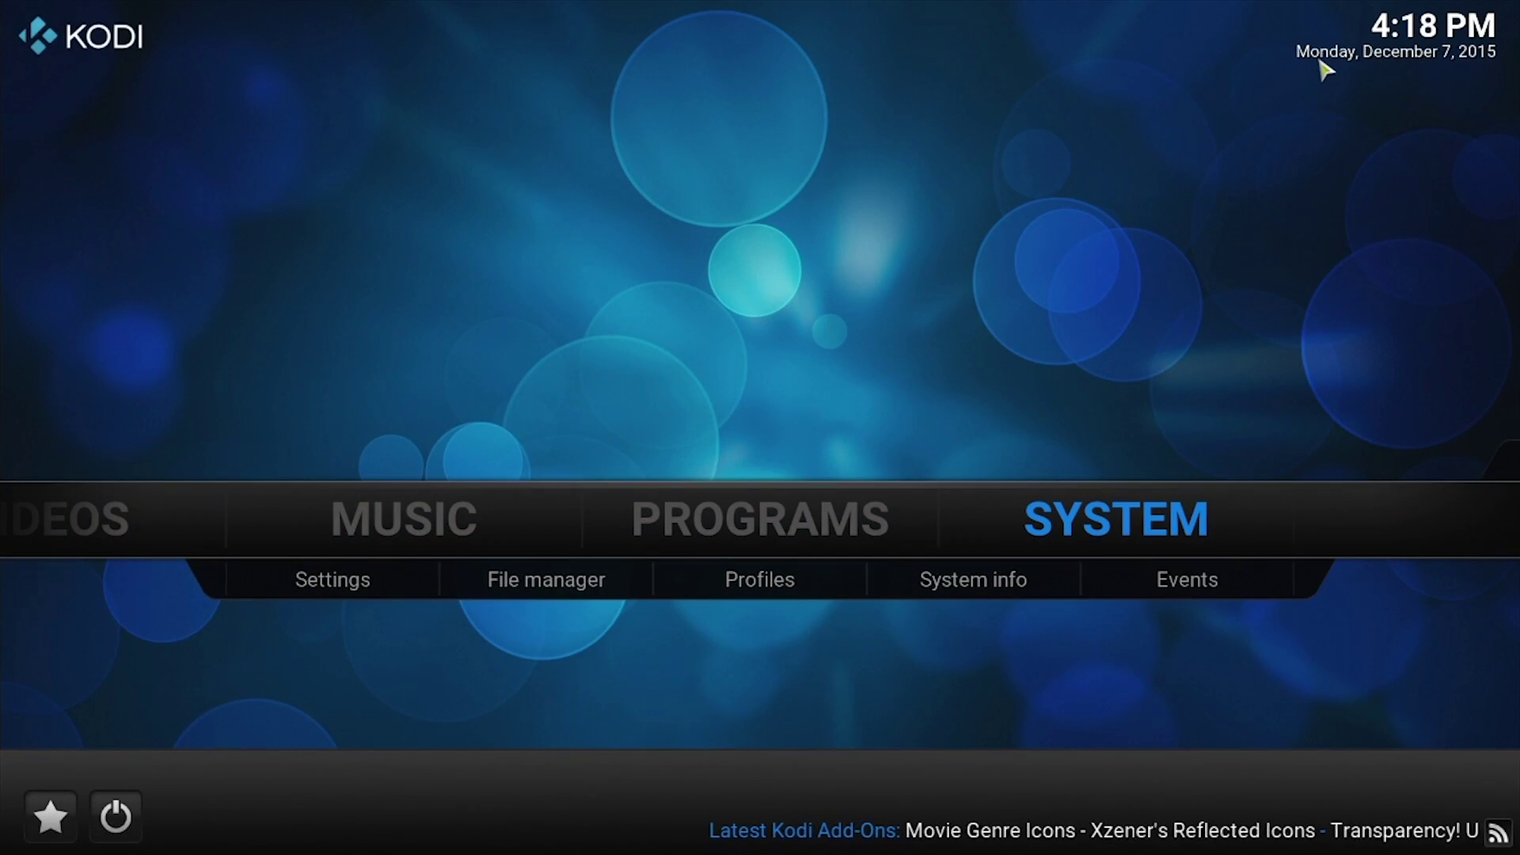
{"action": "key", "text": "Left"}
{"action": "key", "text": "Left"}
{"action": "key", "text": "Left"}
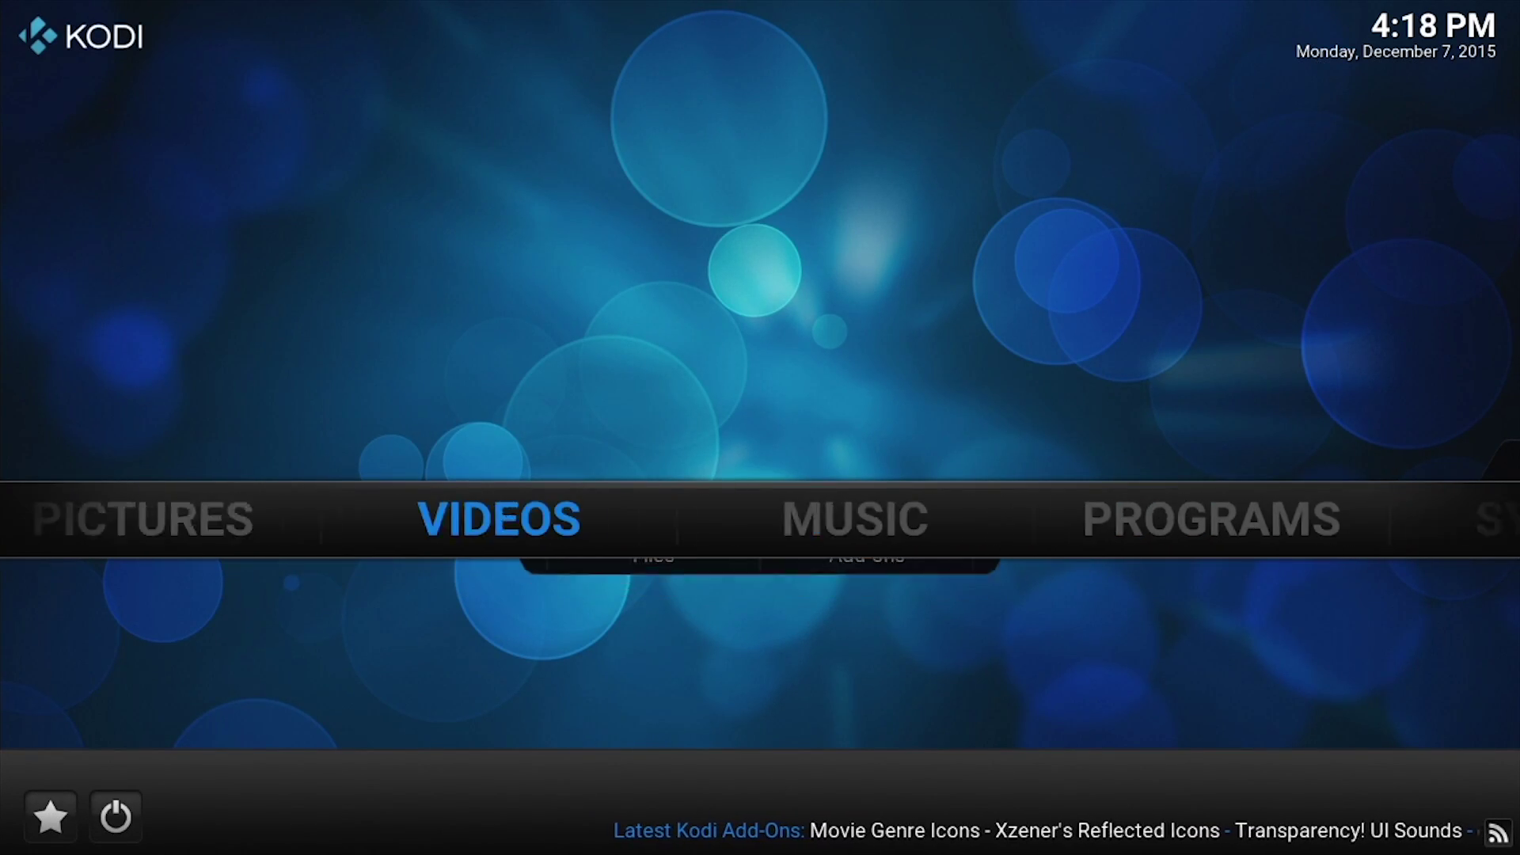
{"action": "key", "text": "Down"}
{"action": "key", "text": "Down"}
{"action": "key", "text": "Right"}
{"action": "key", "text": "Right"}
{"action": "key", "text": "Right"}
{"action": "key", "text": "Right"}
{"action": "key", "text": "Left"}
{"action": "key", "text": "Left"}
{"action": "key", "text": "Left"}
{"action": "key", "text": "Left"}
{"action": "key", "text": "Right"}
{"action": "key", "text": "Up"}
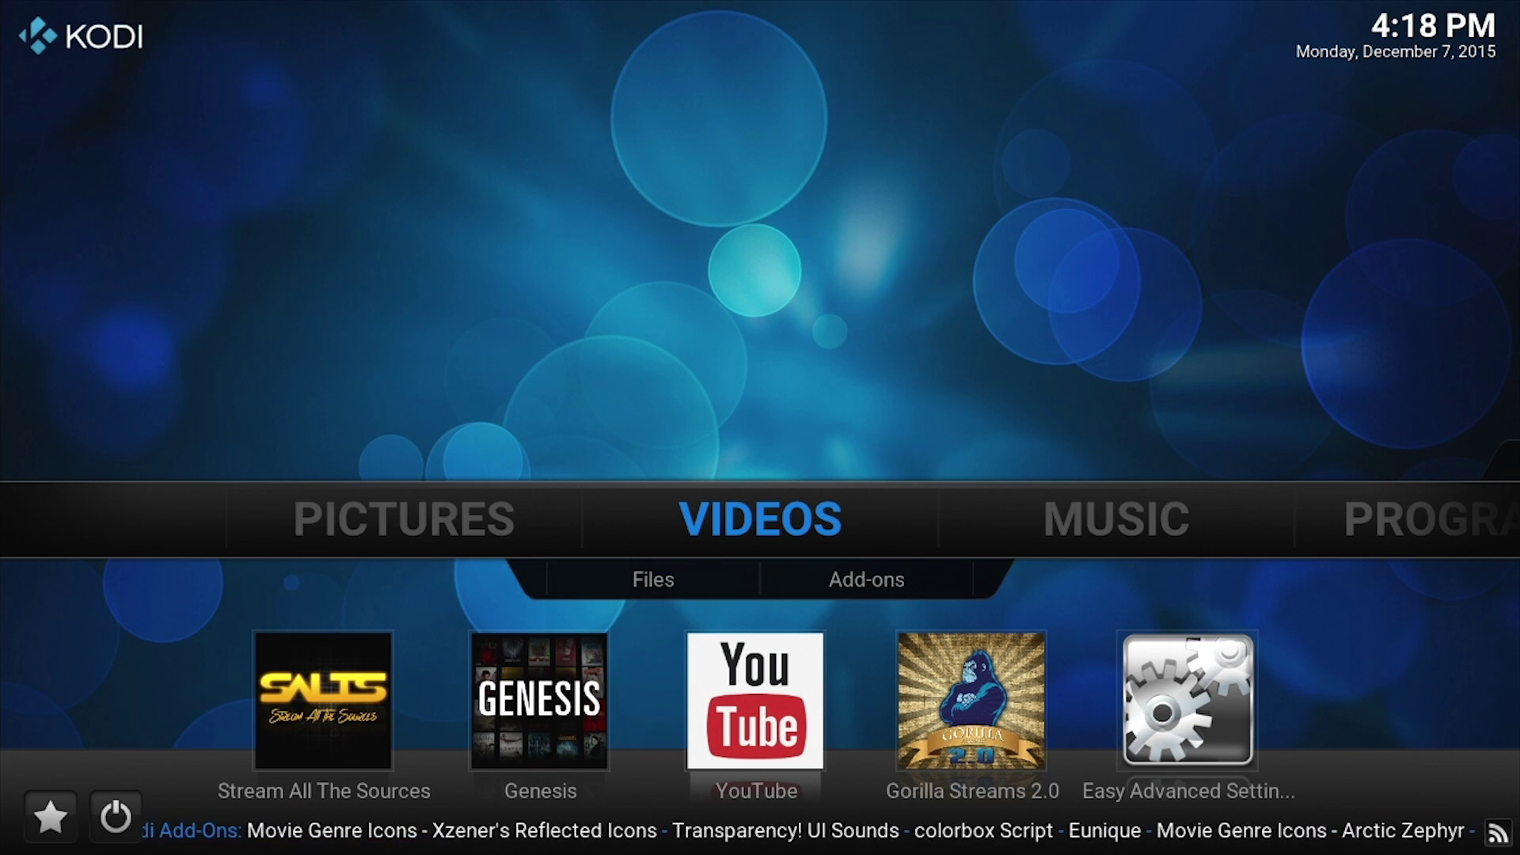
Select the Stream All The Sources shortcut under Videos and launch it
{"action": "key", "text": "Down"}
{"action": "key", "text": "Down"}
{"action": "key", "text": "Left"}
{"action": "key", "text": "Left"}
{"action": "key", "text": "Right"}
{"action": "key", "text": "Right"}
{"action": "key", "text": "Right"}
{"action": "key", "text": "Right"}
{"action": "key", "text": "Up"}
{"action": "key", "text": "Right"}
{"action": "key", "text": "Left"}
{"action": "key", "text": "Up"}
{"action": "key", "text": "Down"}
{"action": "key", "text": "Down"}
{"action": "key", "text": "Left"}
{"action": "key", "text": "Left"}
{"action": "key", "text": "Left"}
{"action": "key", "text": "Up"}
{"action": "key", "text": "Right"}
{"action": "key", "text": "Left"}
{"action": "key", "text": "Left"}
{"action": "key", "text": "Right"}
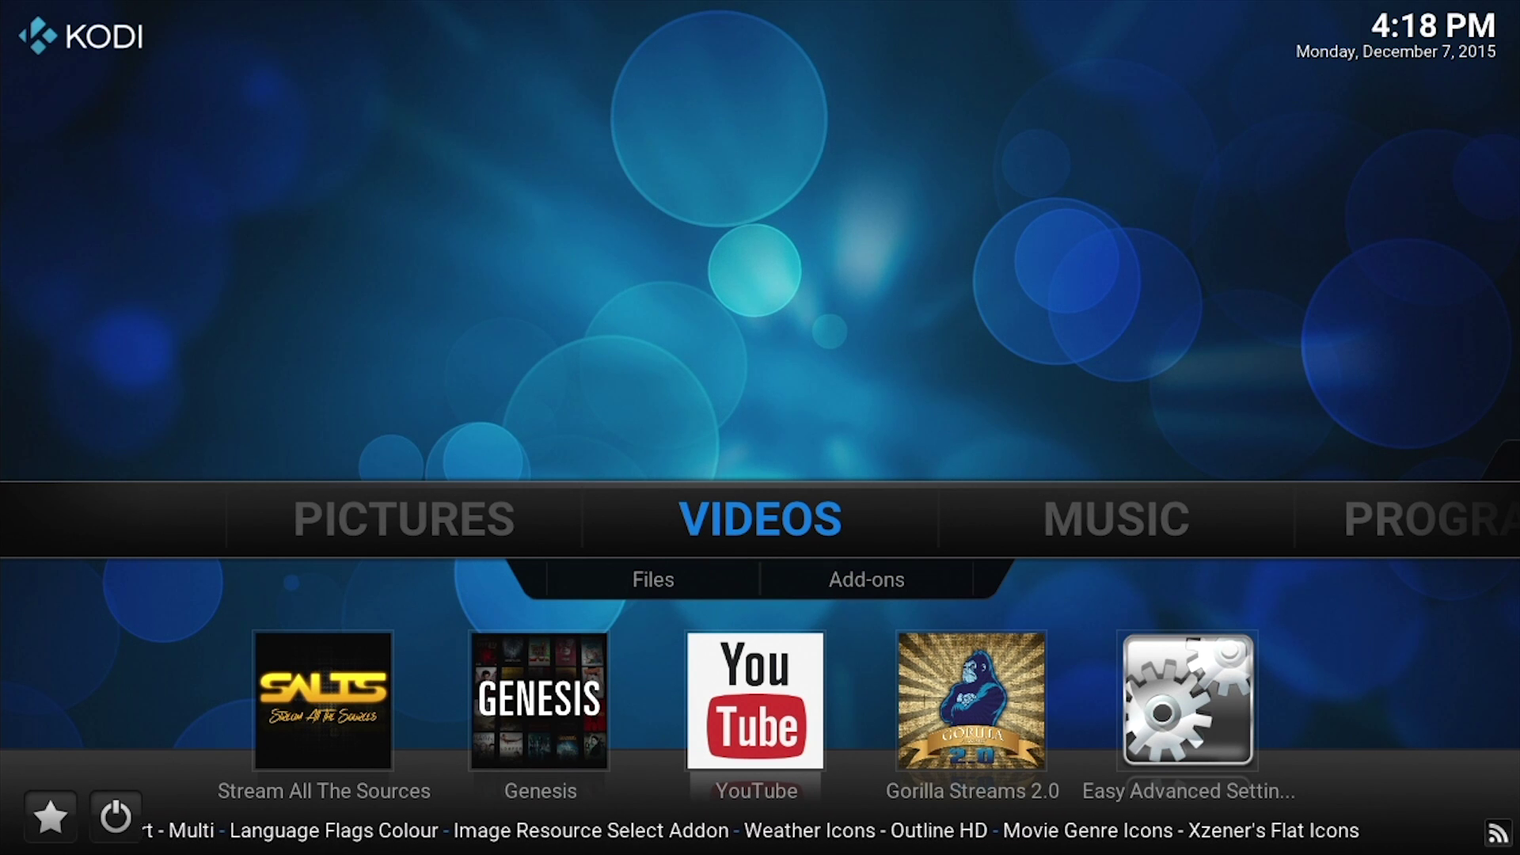
{"action": "key", "text": "Down"}
{"action": "key", "text": "Down"}
{"action": "key", "text": "Left"}
{"action": "key", "text": "Left"}
{"action": "key", "text": "Return"}
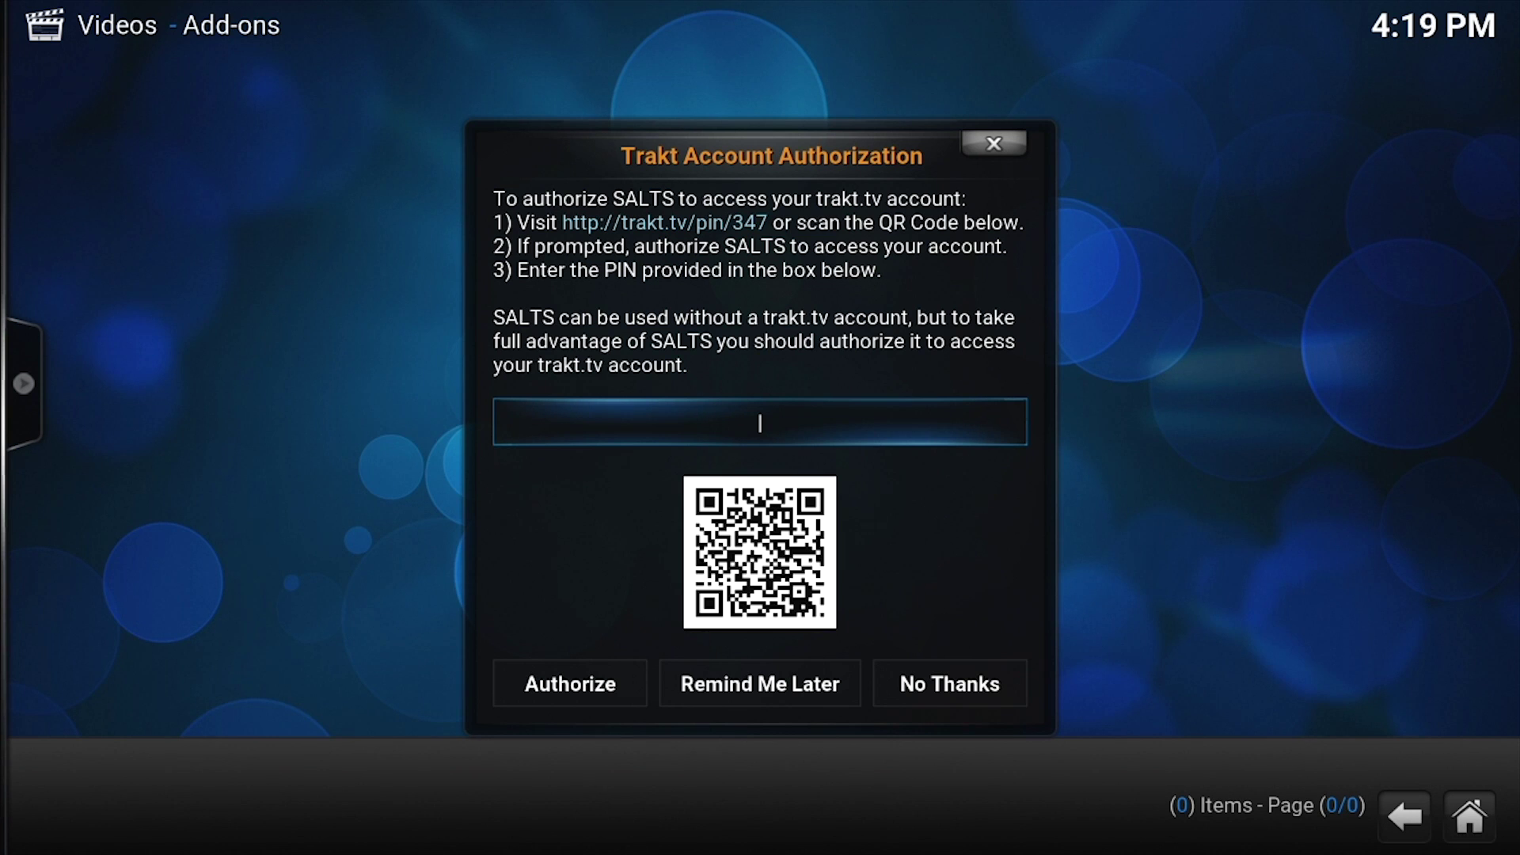
Decline the Trakt account authorization with No Thanks
{"action": "key", "text": "Down"}
{"action": "key", "text": "Right"}
{"action": "key", "text": "Right"}
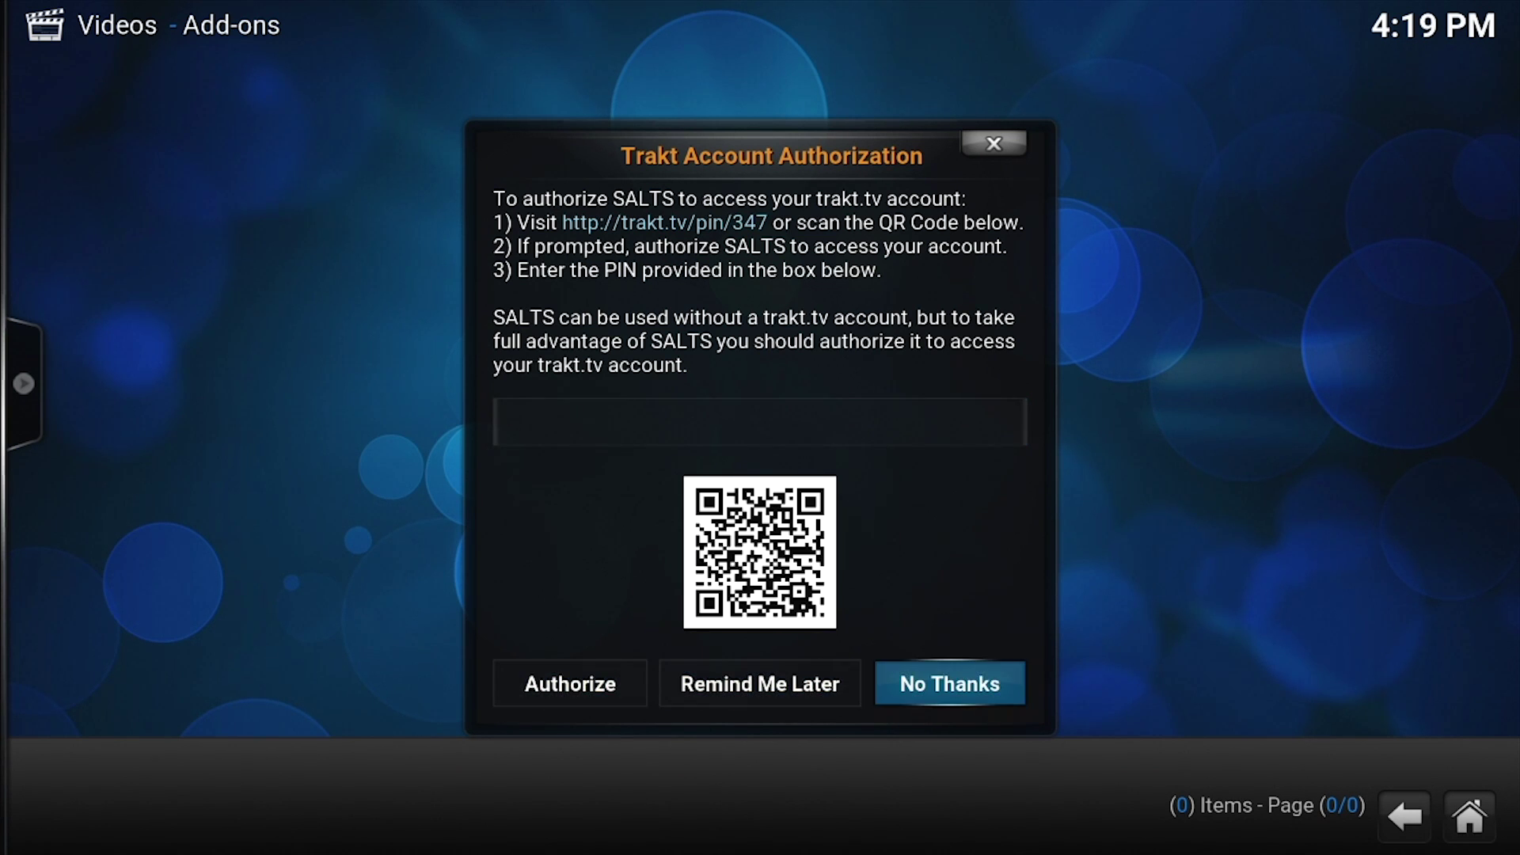
{"action": "key", "text": "Return"}
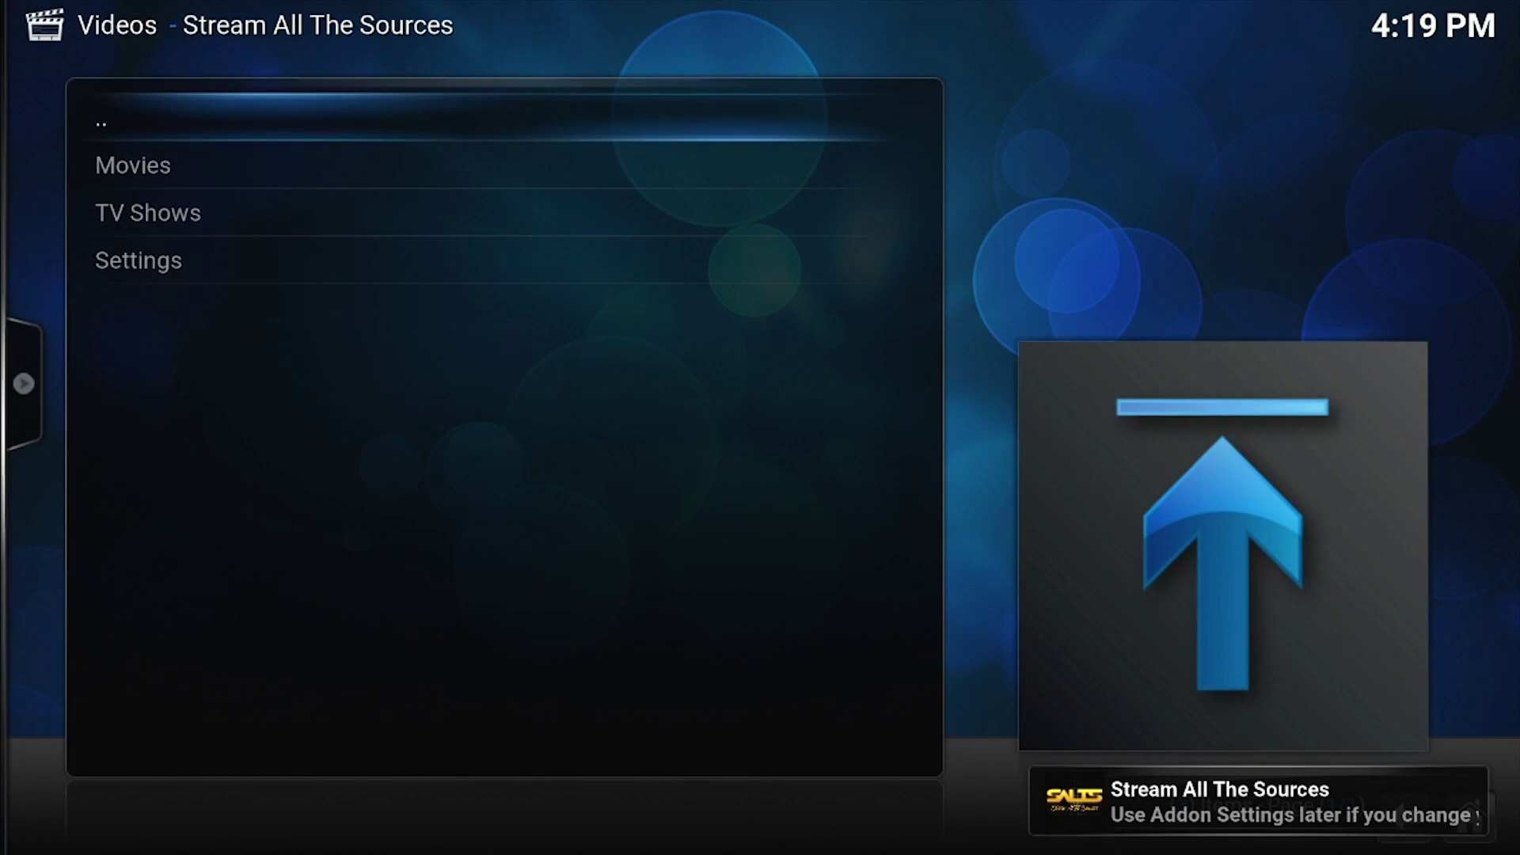
Open the Movies section and highlight Popular Movies
{"action": "key", "text": "Down"}
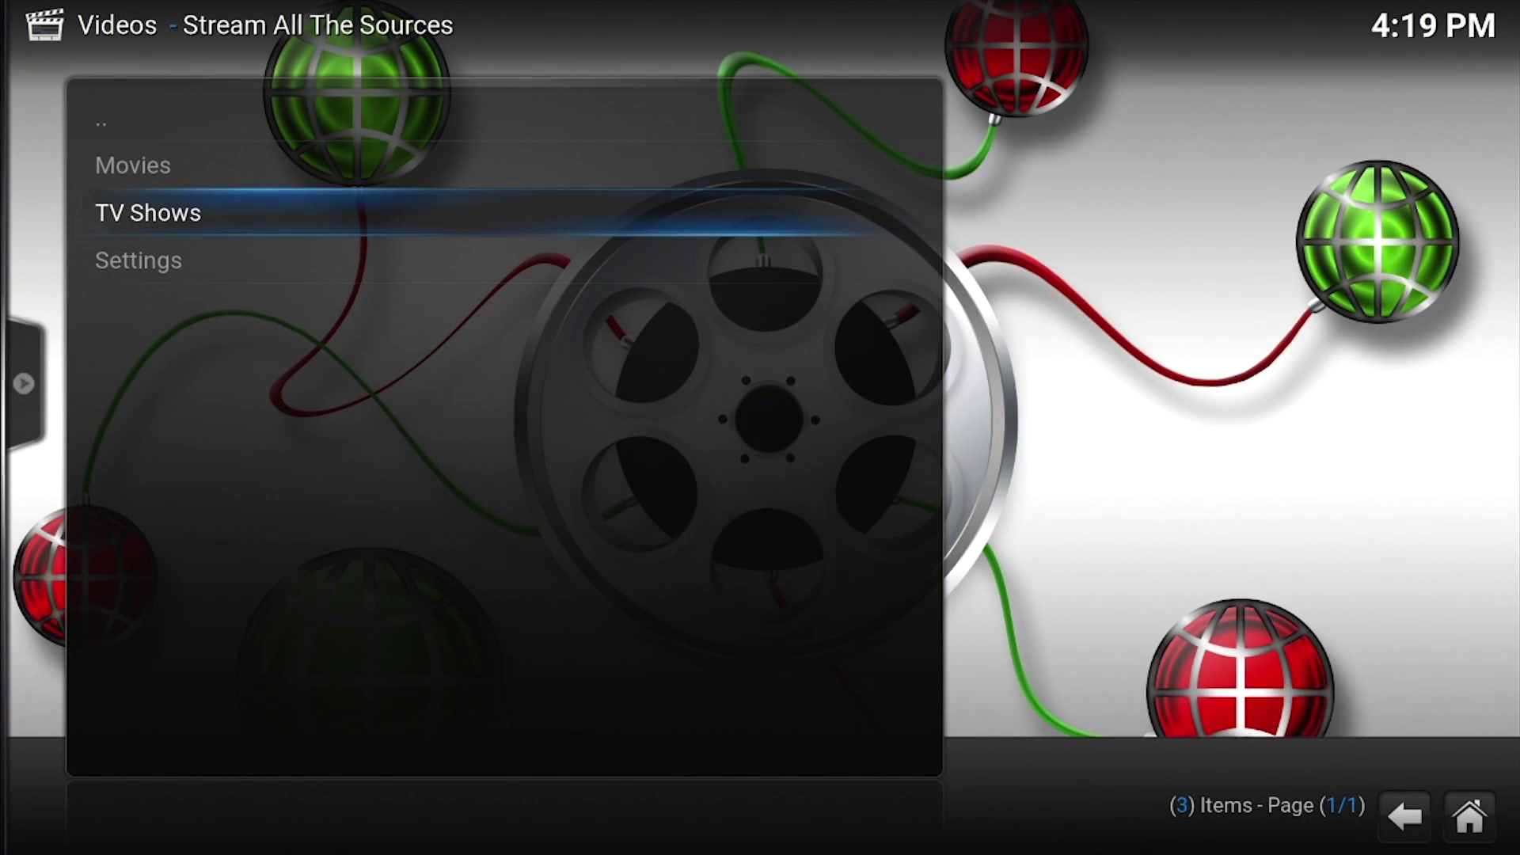
{"action": "key", "text": "Up"}
{"action": "key", "text": "Up"}
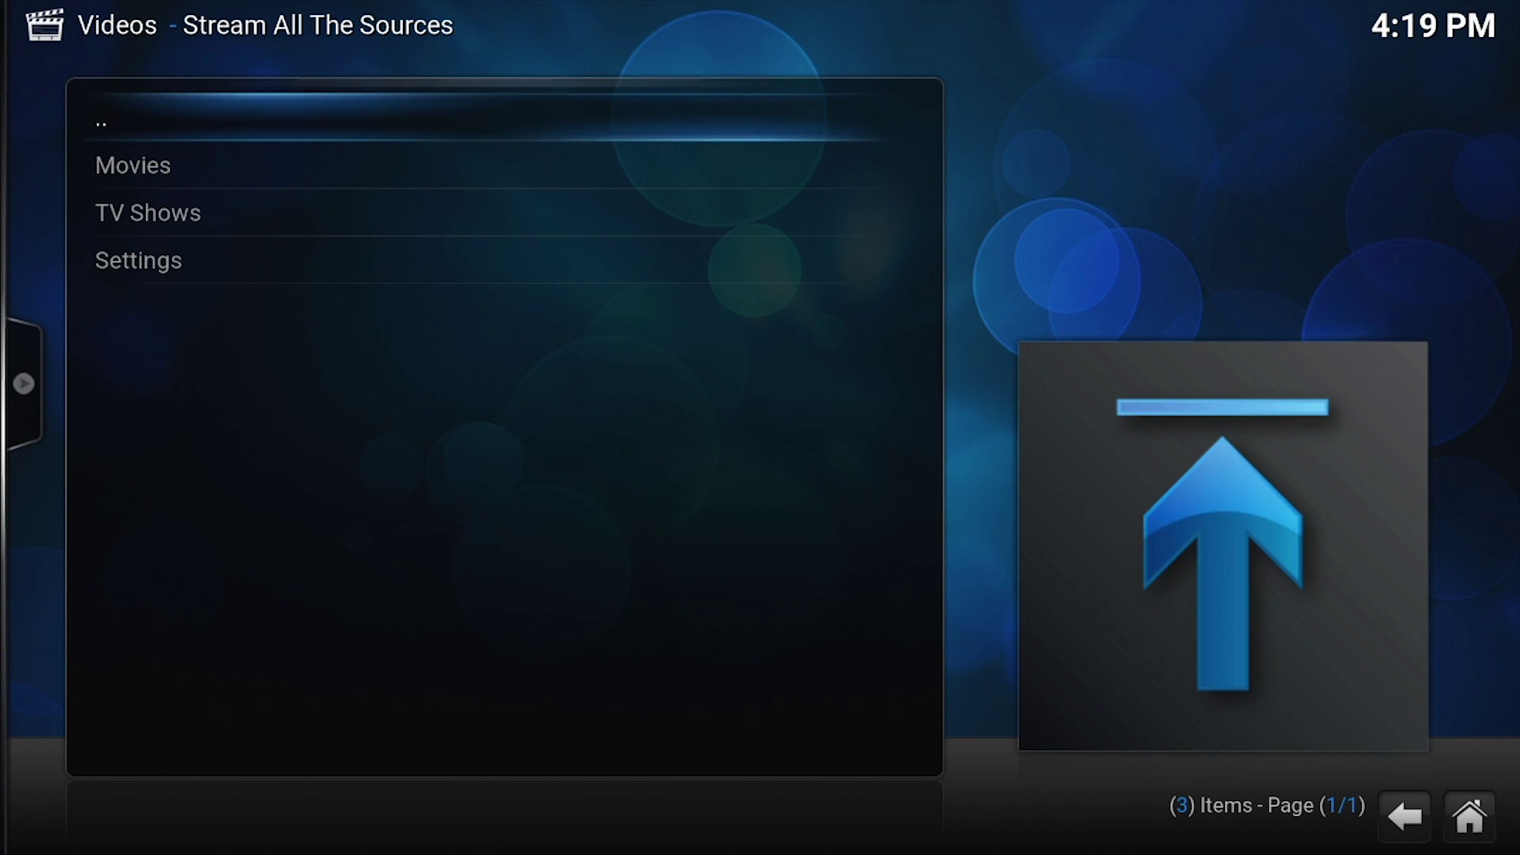
{"action": "key", "text": "Down"}
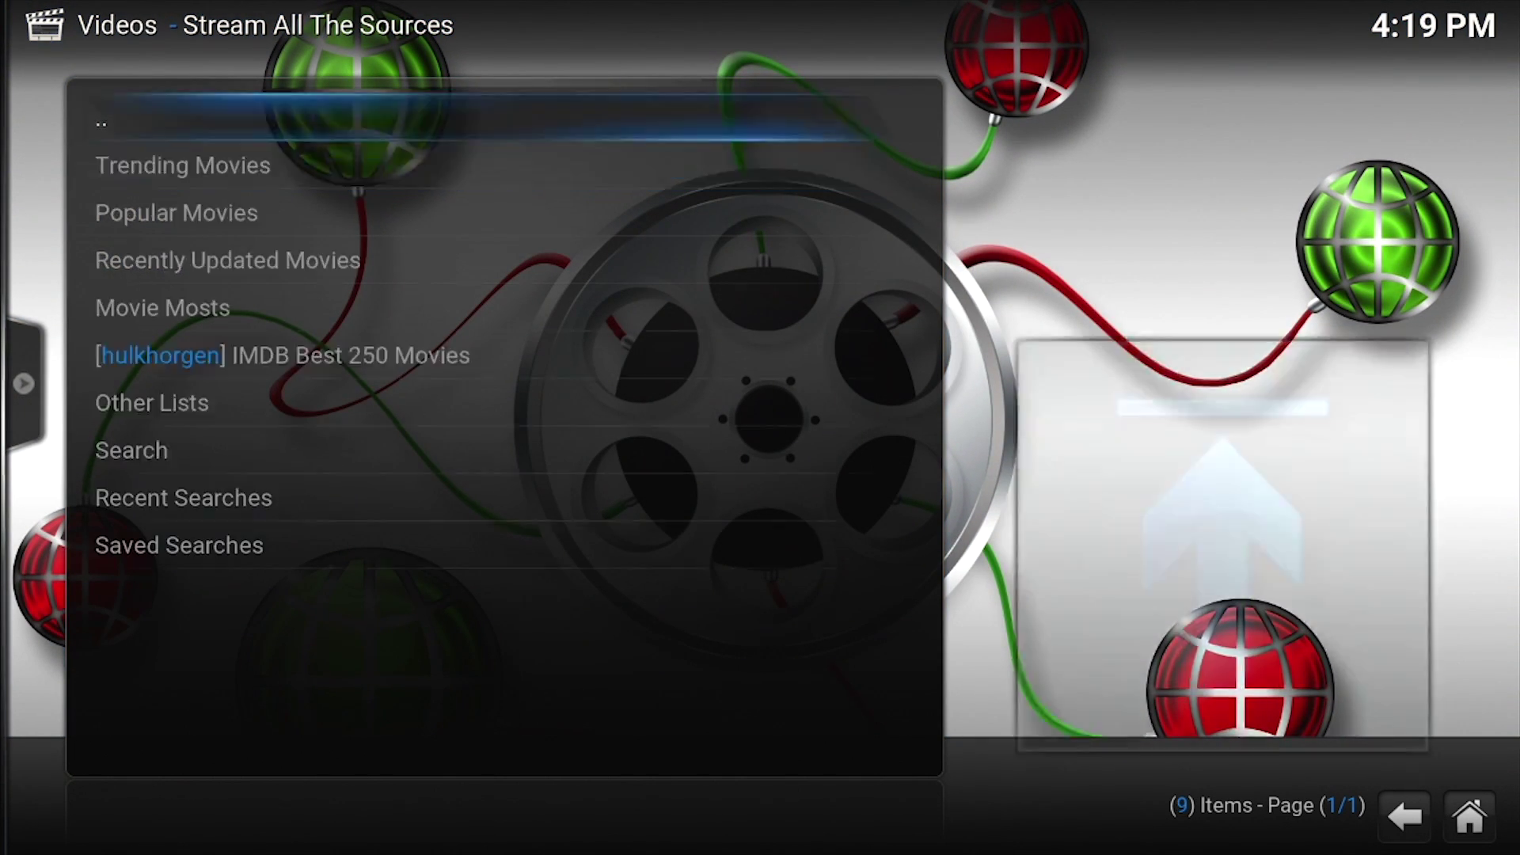
{"action": "key", "text": "Return"}
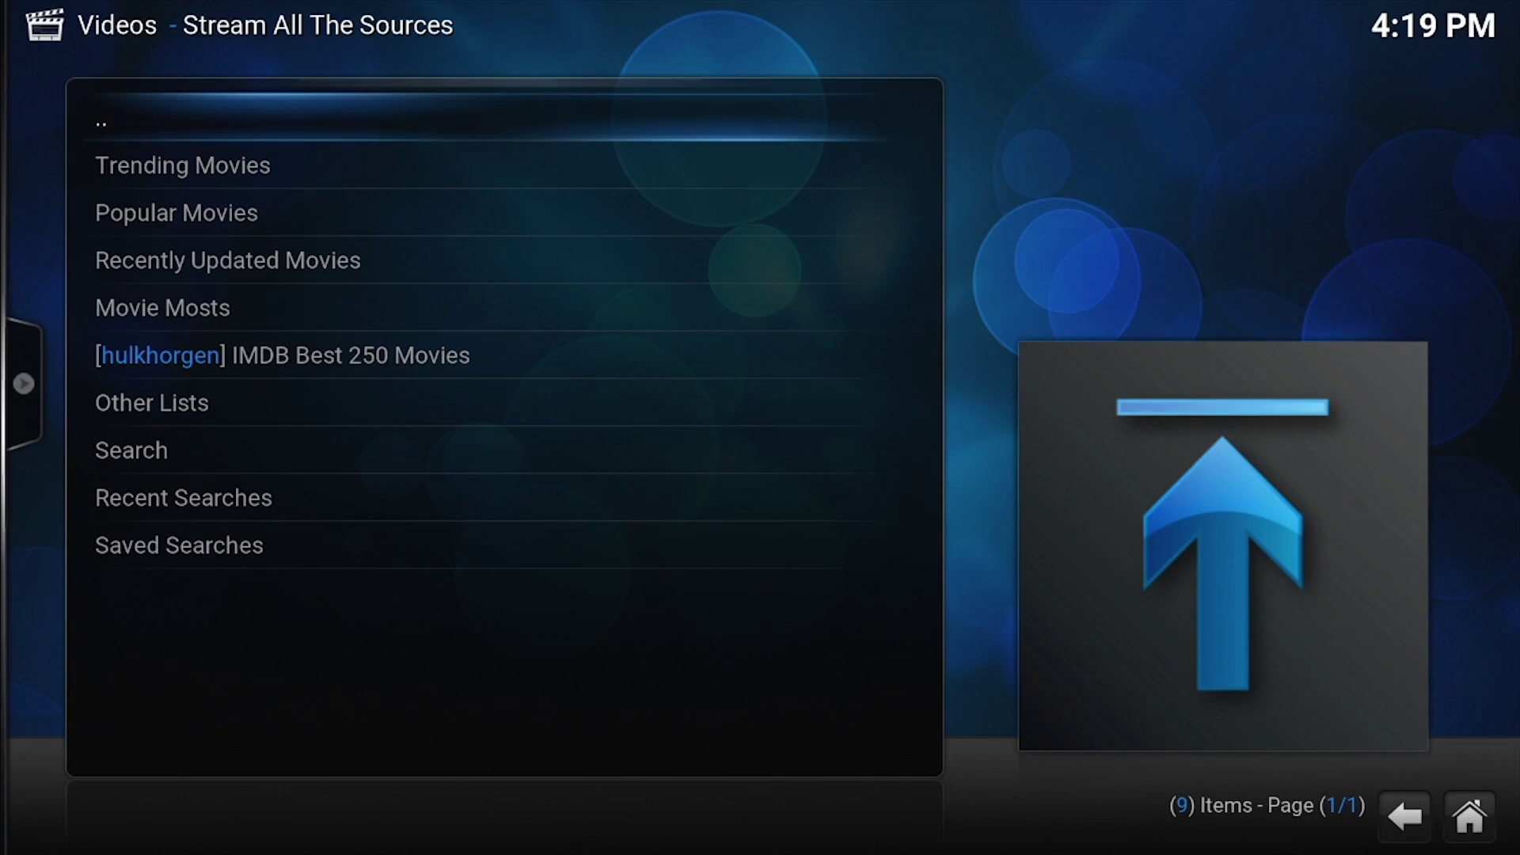
{"action": "key", "text": "Down"}
{"action": "key", "text": "Down"}
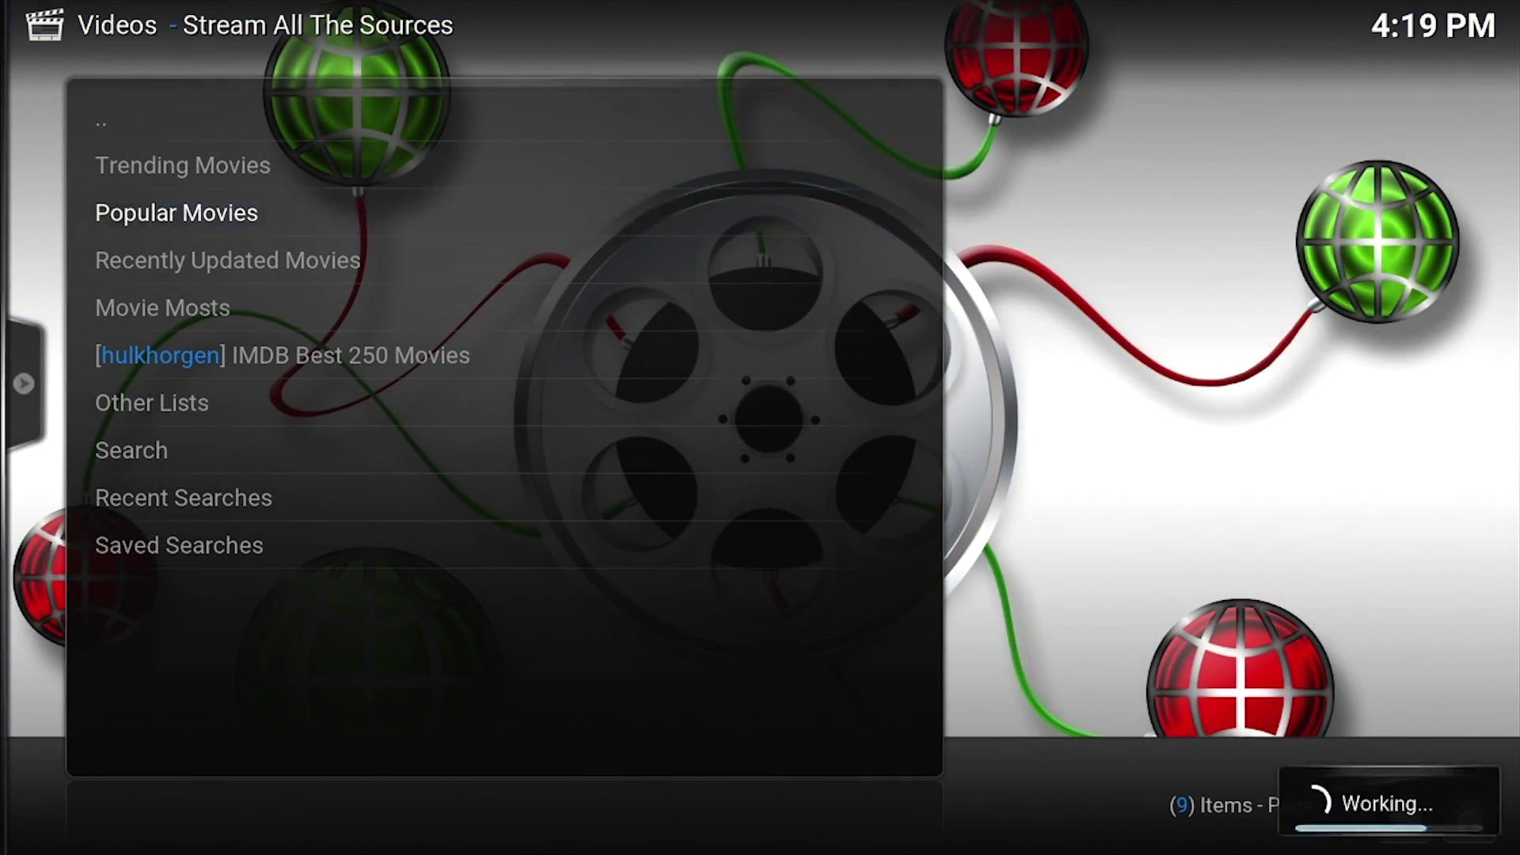
Scroll through the Popular Movies list, then return to the movie categories
{"action": "key", "text": "Return"}
{"action": "key", "text": "Down"}
{"action": "key", "text": "Down"}
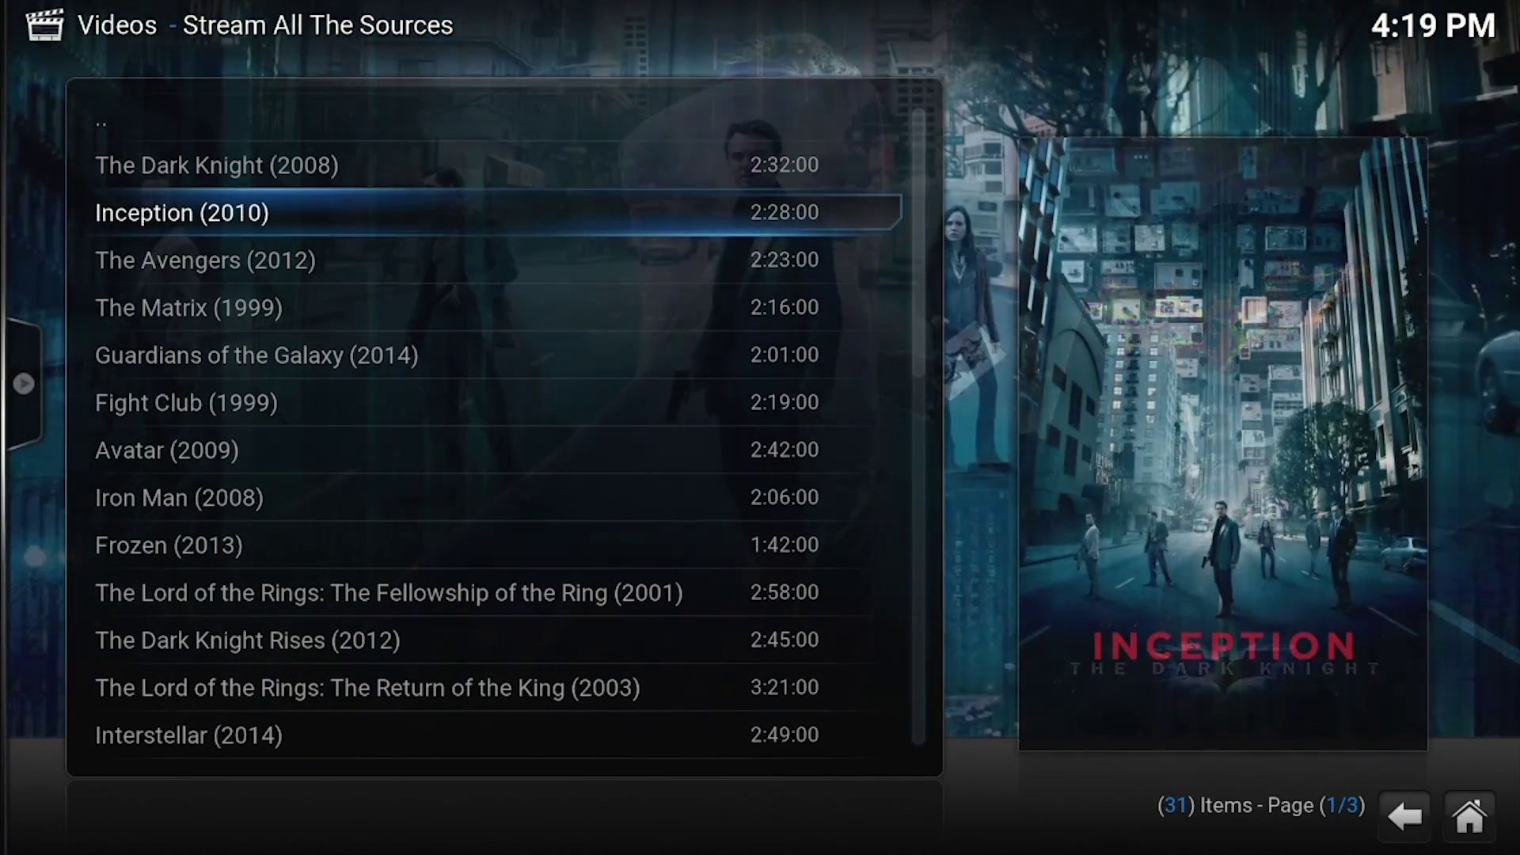
{"action": "key", "text": "Down"}
{"action": "key", "text": "Down"}
{"action": "key", "text": "Down"}
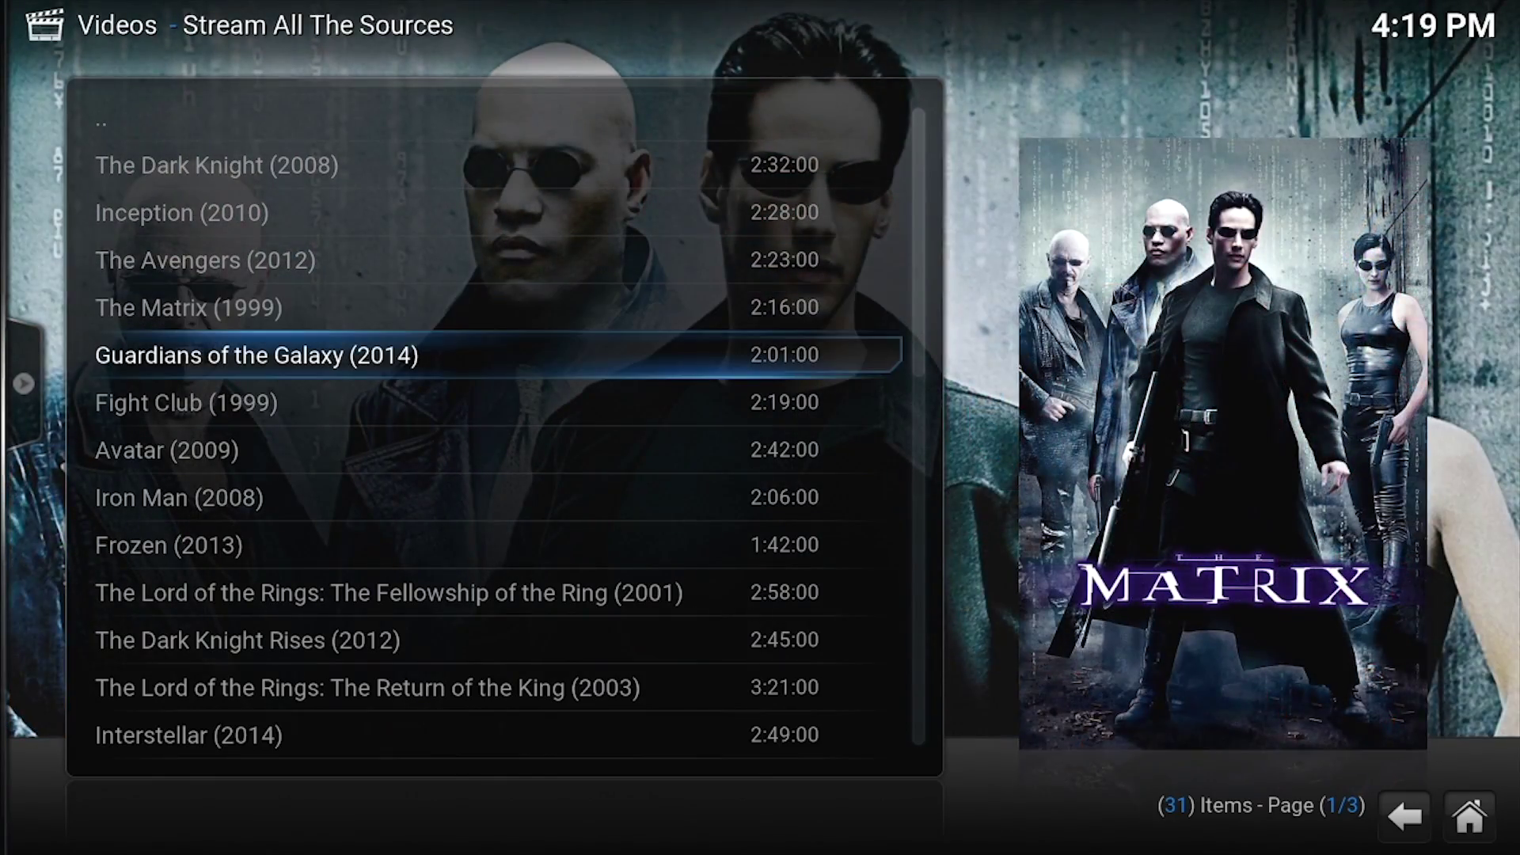
{"action": "key", "text": "Down"}
{"action": "key", "text": "Down"}
{"action": "key", "text": "Down"}
{"action": "key", "text": "Down"}
{"action": "key", "text": "Down"}
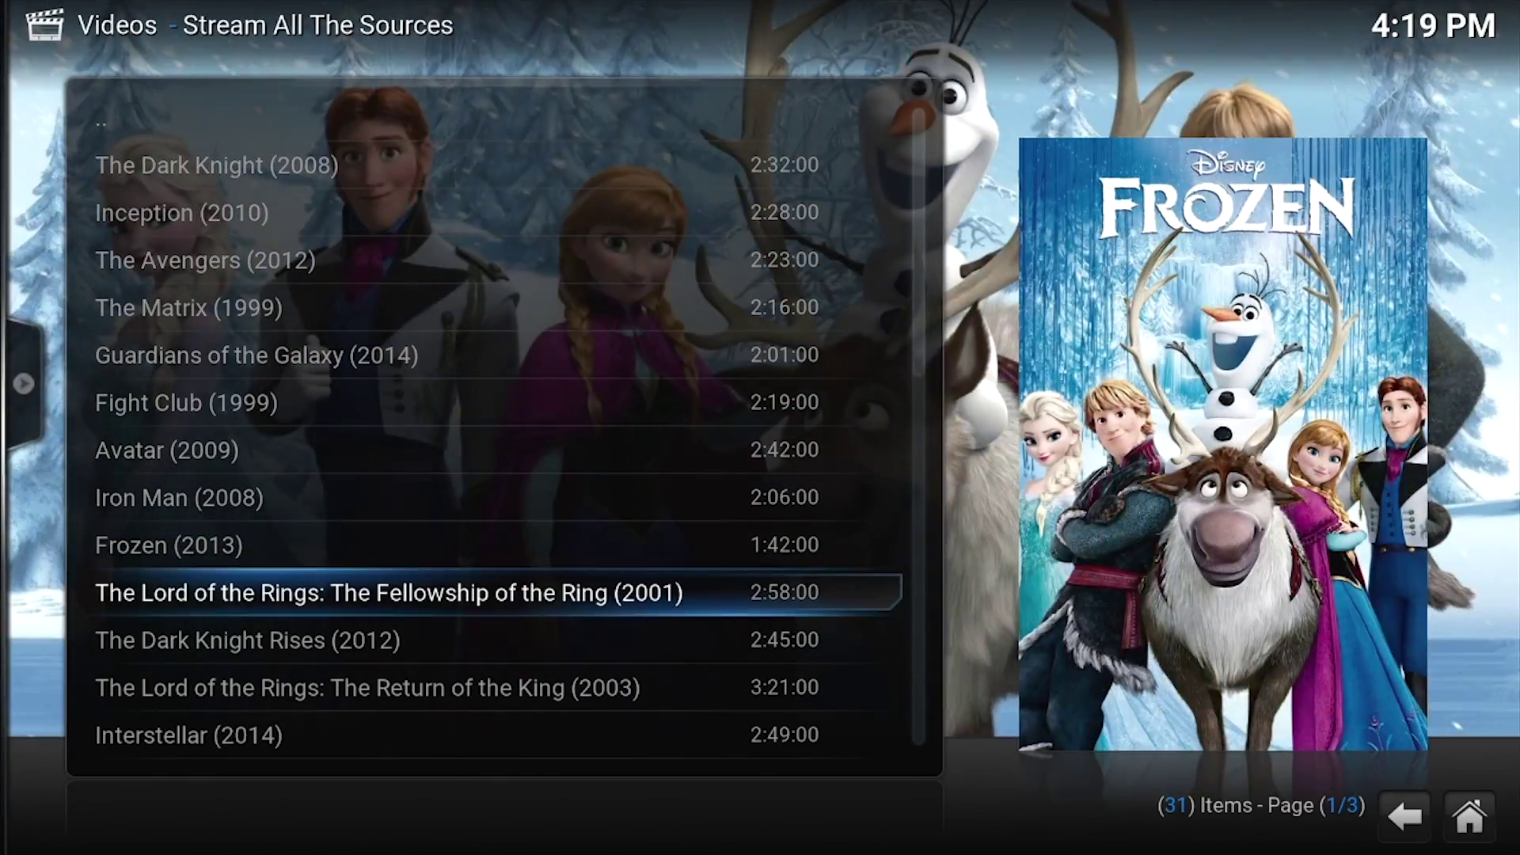
{"action": "key", "text": "Down"}
{"action": "key", "text": "Down"}
{"action": "key", "text": "Down"}
{"action": "key", "text": "Down"}
{"action": "key", "text": "Down"}
{"action": "key", "text": "Down"}
{"action": "key", "text": "Down"}
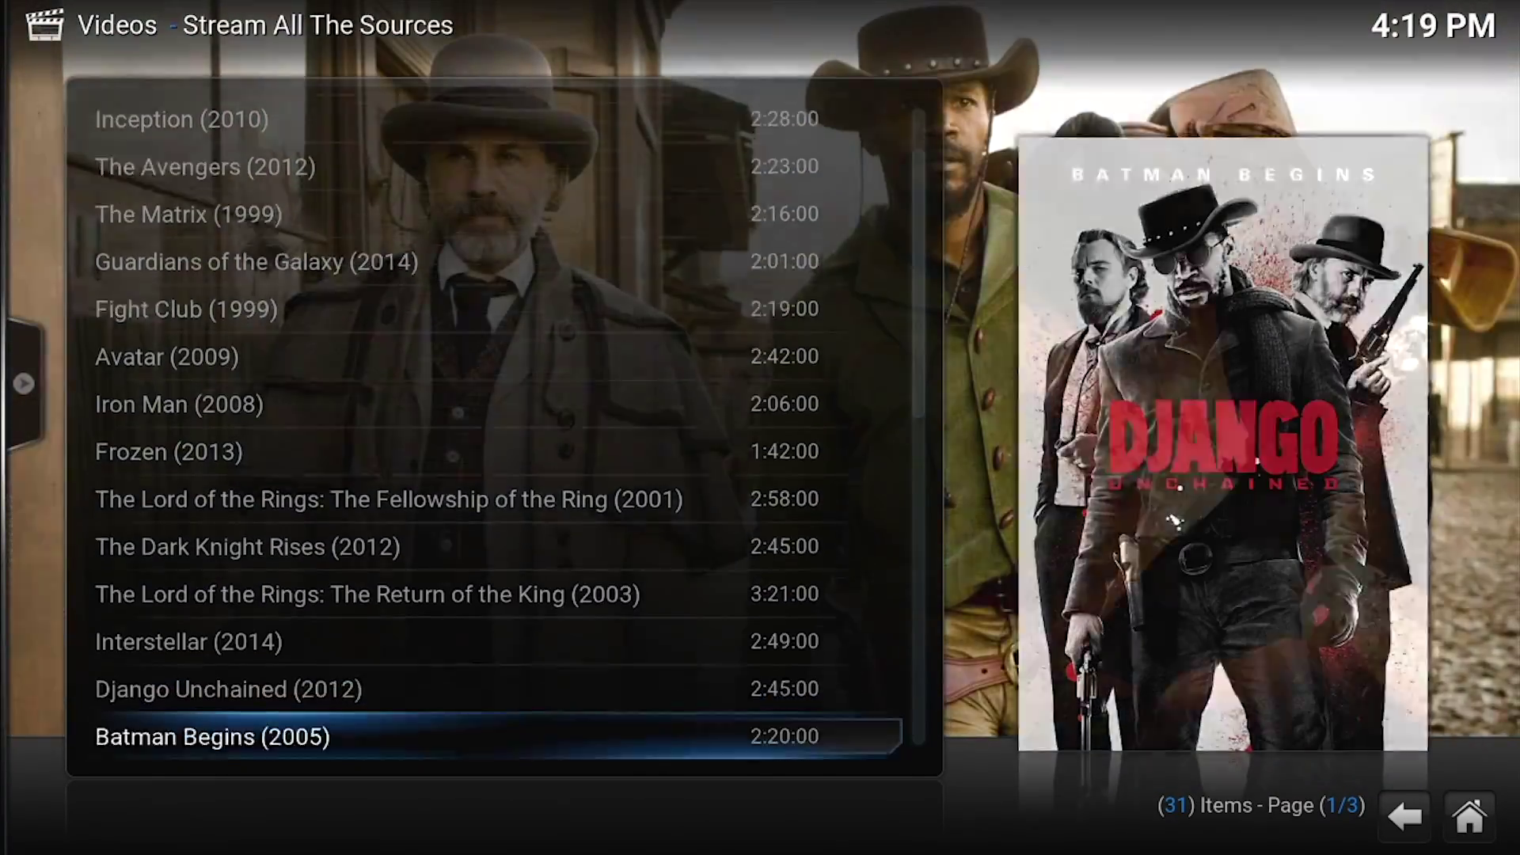
{"action": "key", "text": "Down"}
{"action": "key", "text": "Down"}
{"action": "key", "text": "Down"}
{"action": "key", "text": "Down"}
{"action": "key", "text": "Down"}
{"action": "key", "text": "Down"}
{"action": "key", "text": "Down"}
{"action": "key", "text": "Down"}
{"action": "key", "text": "Down"}
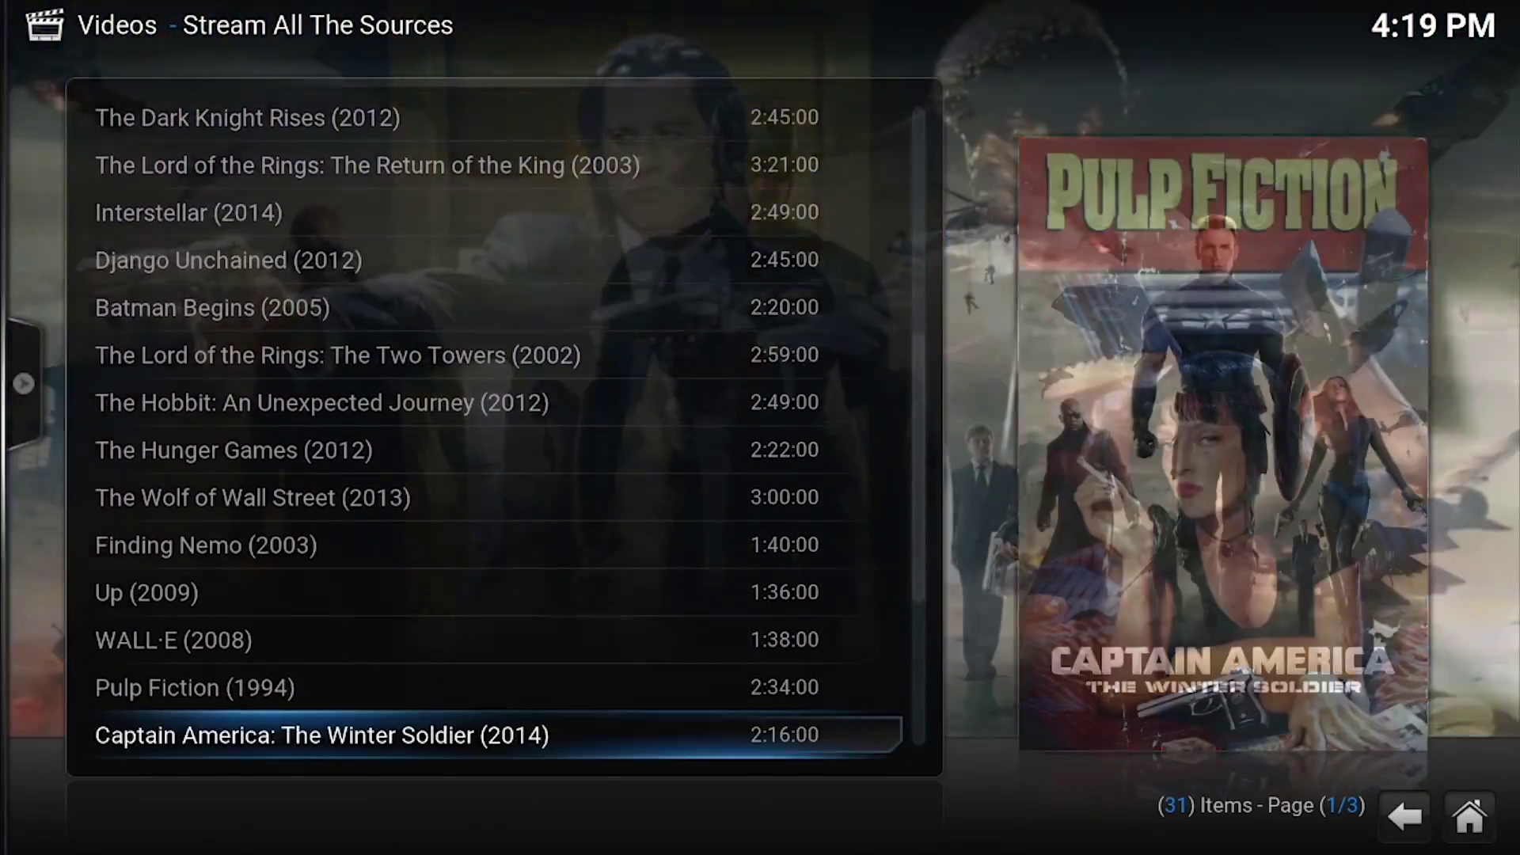
{"action": "key", "text": "Down"}
{"action": "key", "text": "Down"}
{"action": "key", "text": "Down"}
{"action": "key", "text": "Down"}
{"action": "key", "text": "Down"}
{"action": "key", "text": "Return"}
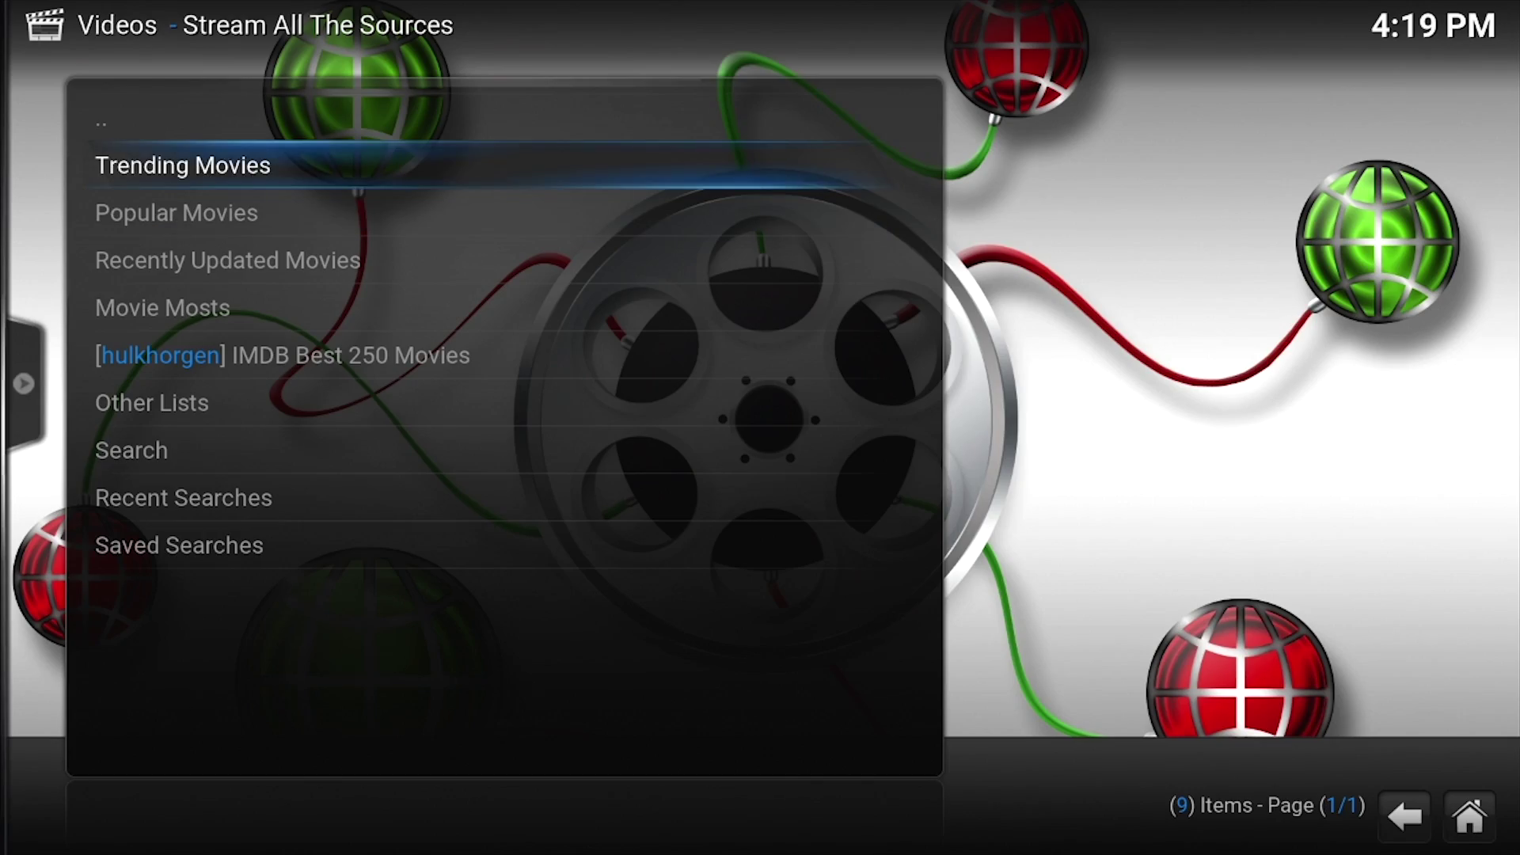
Scroll through the Trending Movies list to its end and back out
{"action": "key", "text": "Return"}
{"action": "key", "text": "Down"}
{"action": "key", "text": "Down"}
{"action": "key", "text": "Down"}
{"action": "key", "text": "Down"}
{"action": "key", "text": "Down"}
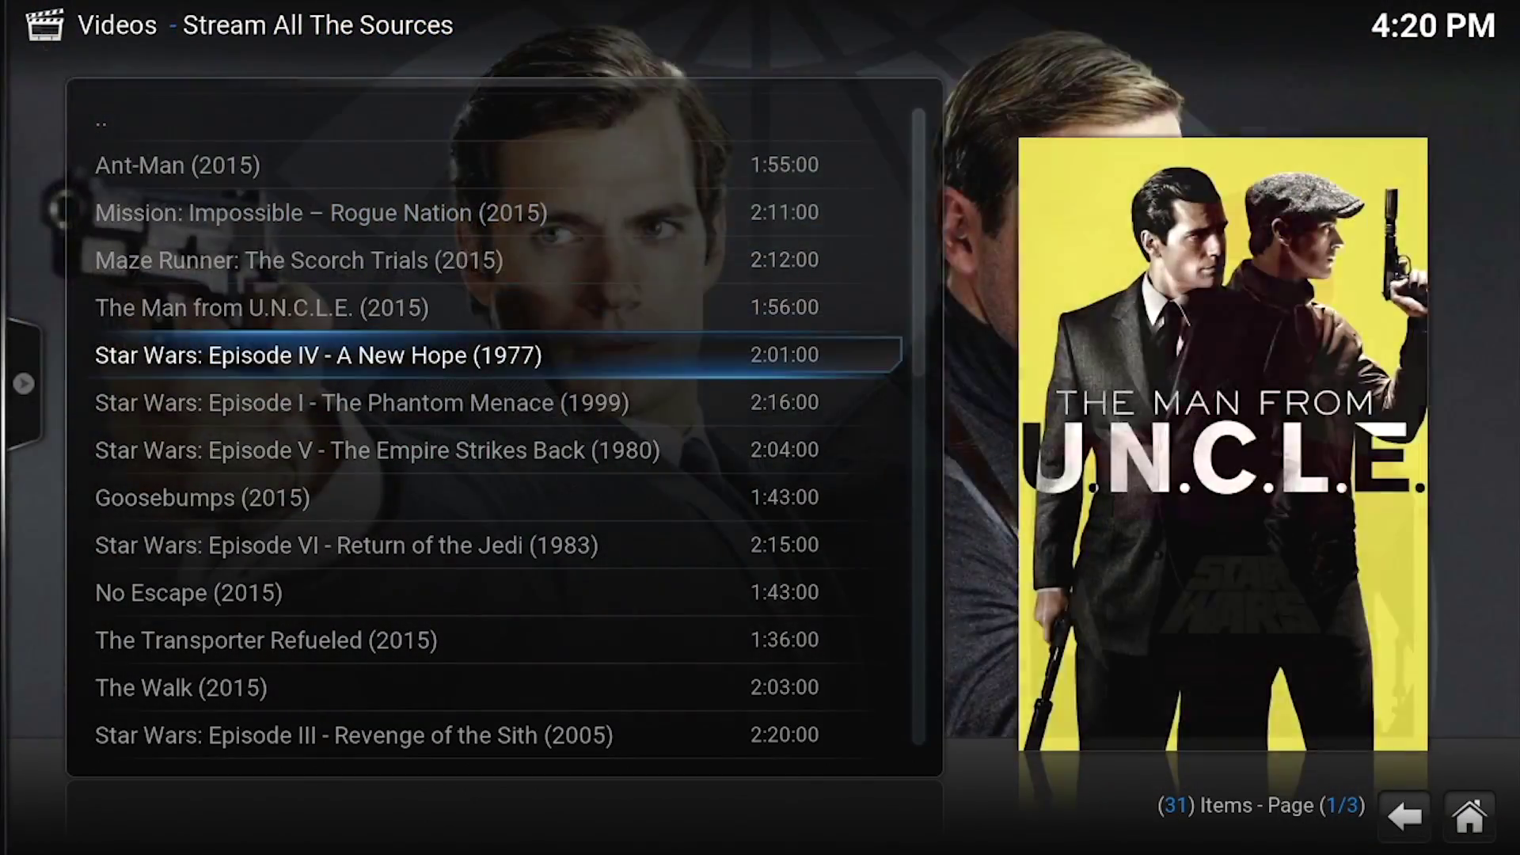
{"action": "key", "text": "Down"}
{"action": "key", "text": "Down"}
{"action": "key", "text": "Down"}
{"action": "key", "text": "Down"}
{"action": "key", "text": "Down"}
{"action": "key", "text": "Down"}
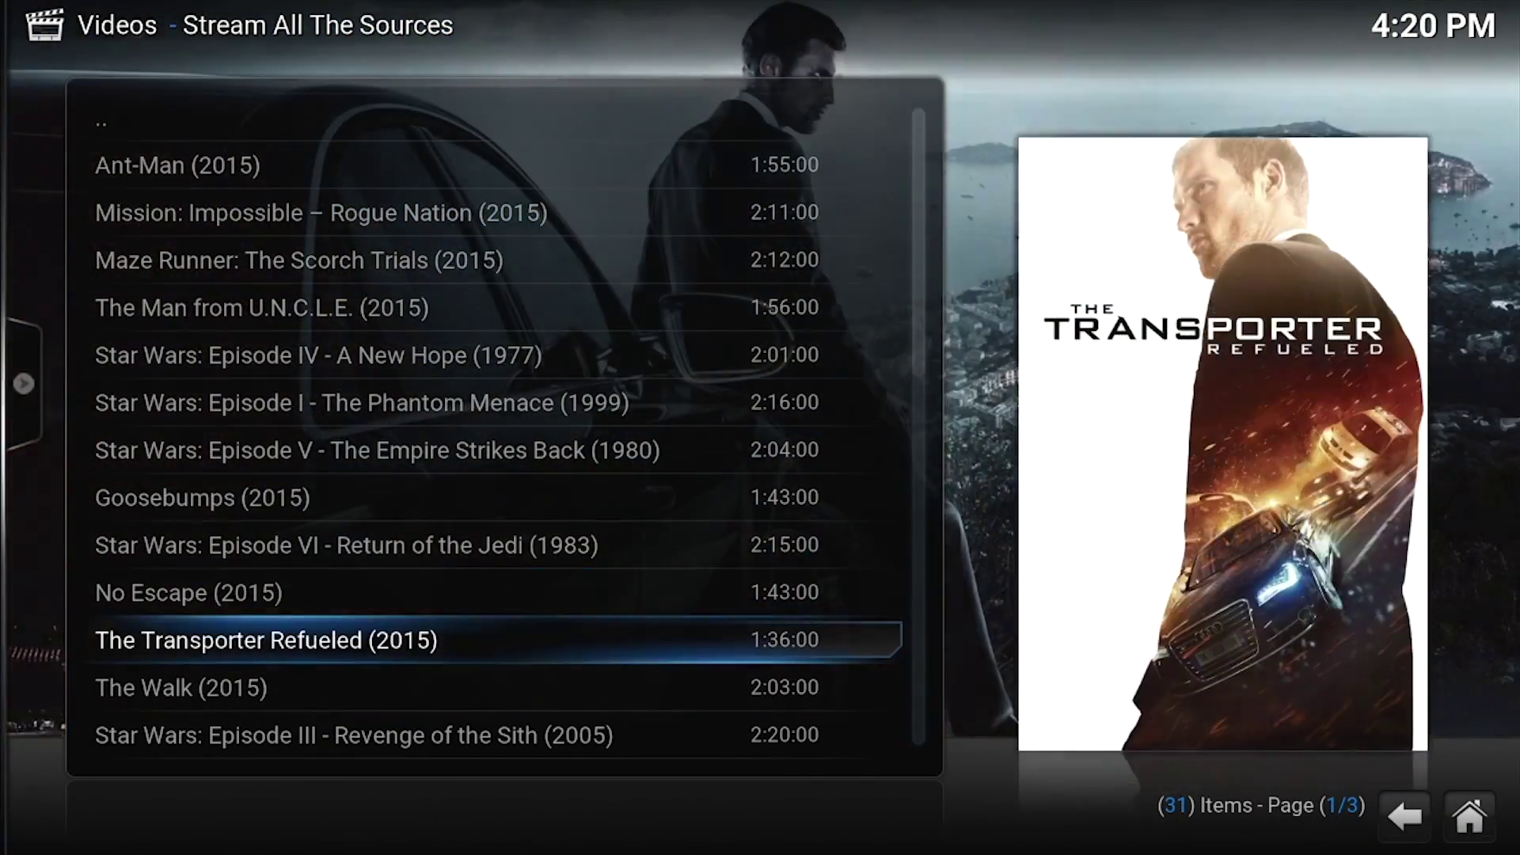
{"action": "key", "text": "Down"}
{"action": "key", "text": "Down"}
{"action": "key", "text": "Down"}
{"action": "key", "text": "Down"}
{"action": "key", "text": "Down"}
{"action": "key", "text": "Down"}
{"action": "key", "text": "Down"}
{"action": "key", "text": "Down"}
{"action": "key", "text": "Down"}
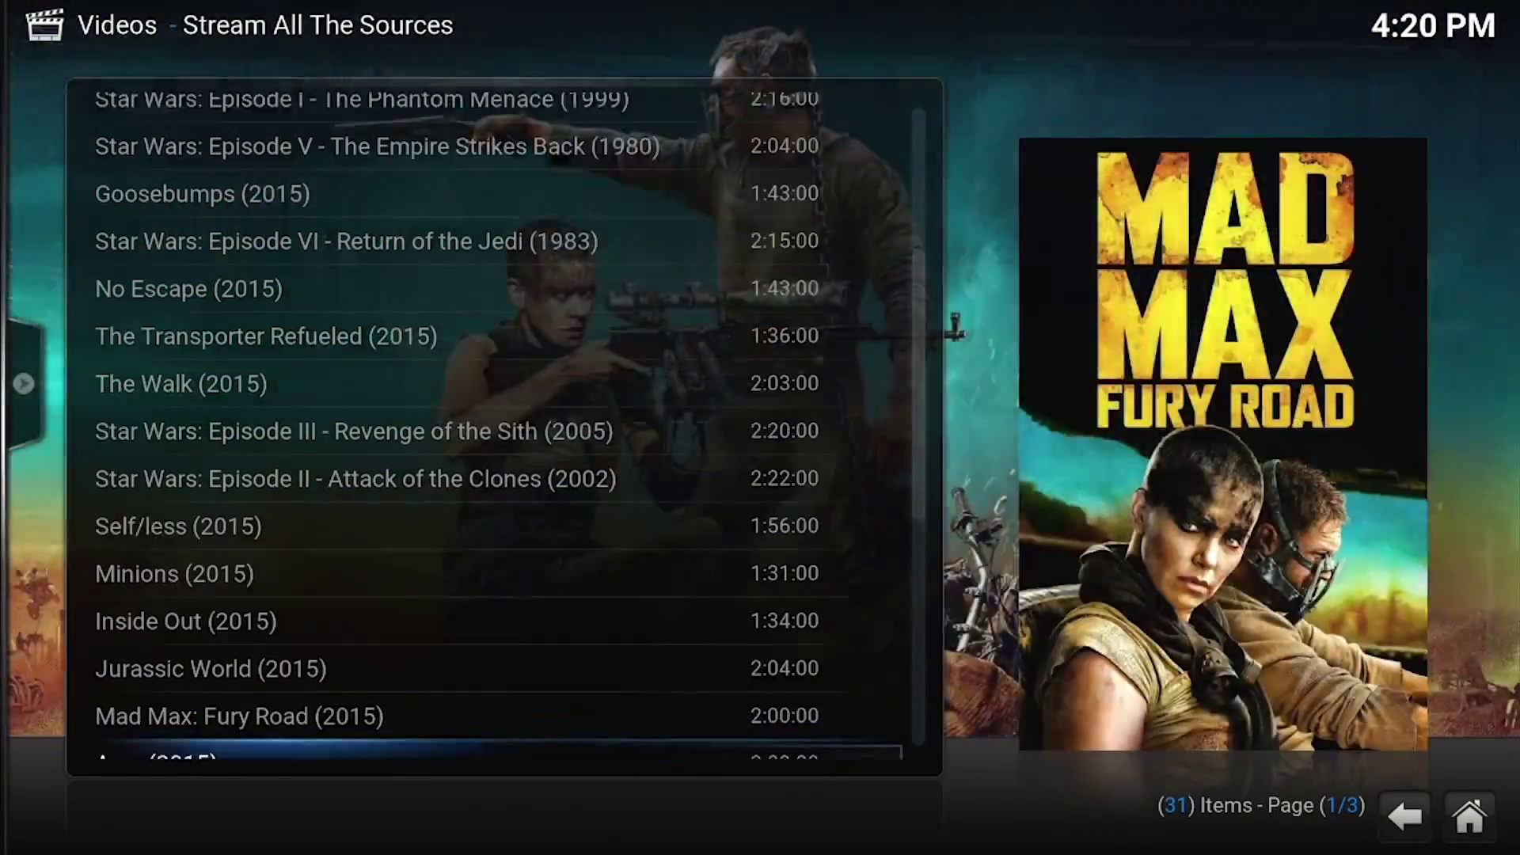
{"action": "key", "text": "Down"}
{"action": "key", "text": "Down"}
{"action": "key", "text": "Down"}
{"action": "key", "text": "Down"}
{"action": "key", "text": "Down"}
{"action": "key", "text": "Down"}
{"action": "key", "text": "Down"}
{"action": "key", "text": "Down"}
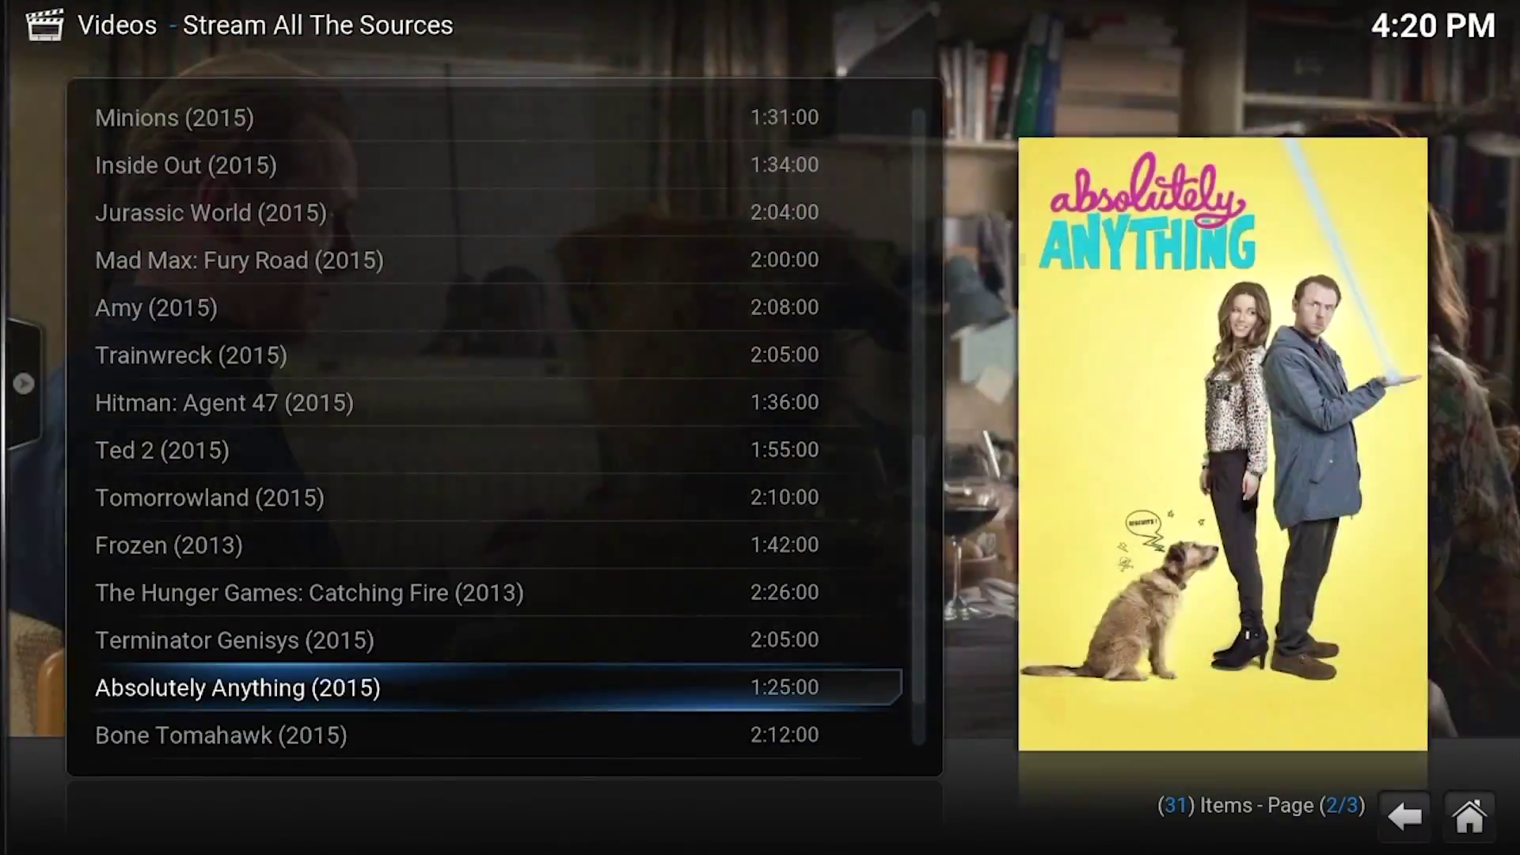
{"action": "key", "text": "Down"}
{"action": "key", "text": "Down"}
{"action": "key", "text": "Down"}
{"action": "key", "text": "Escape"}
Leave the movie lists and go back to the add-on's main menu to open TV Shows
{"action": "key", "text": "Return"}
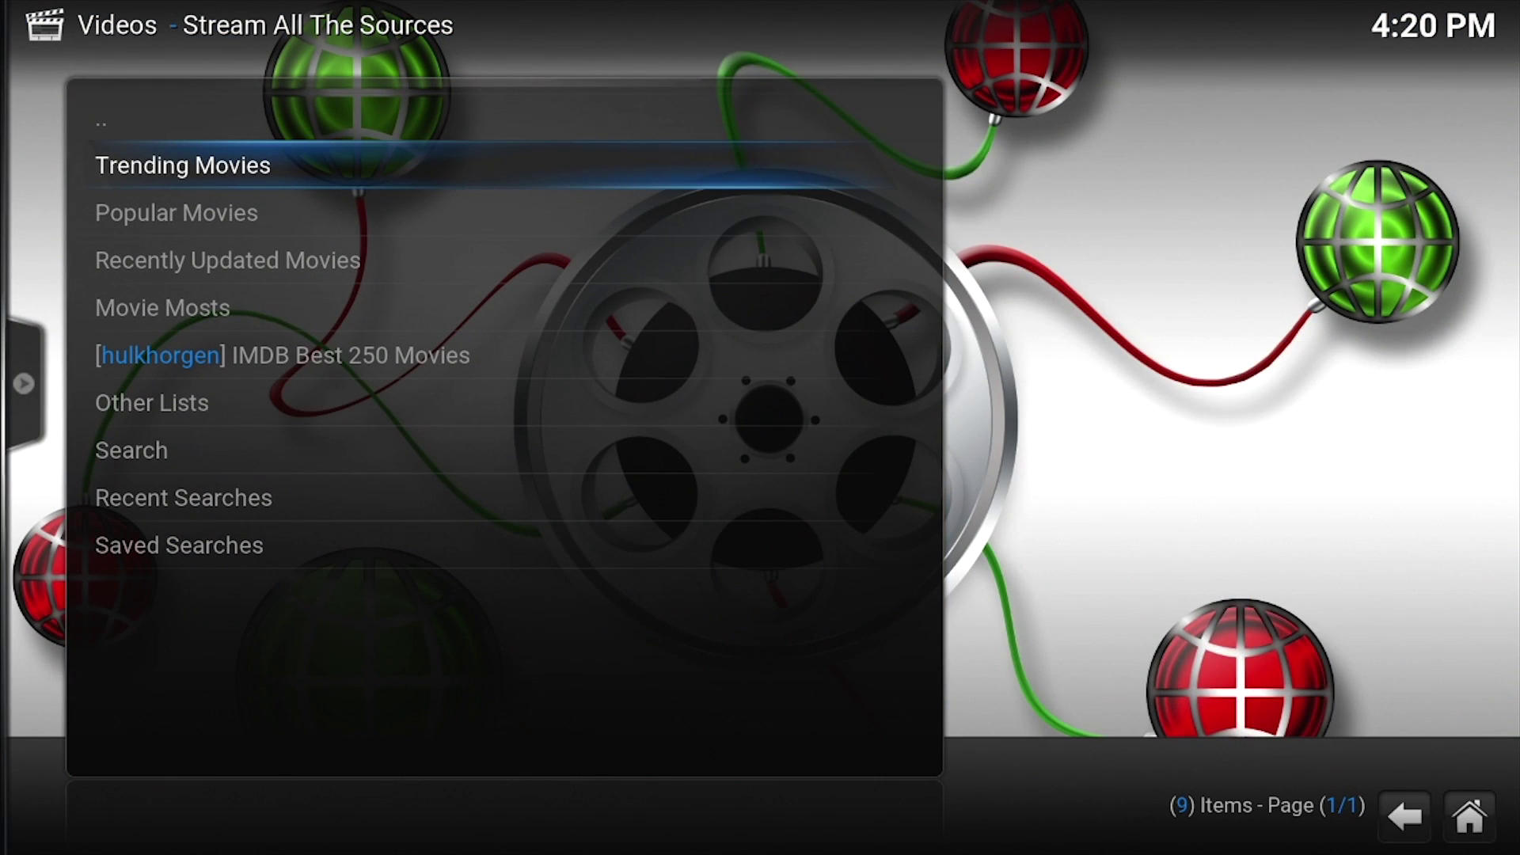
{"action": "key", "text": "BackSpace"}
{"action": "key", "text": "Down"}
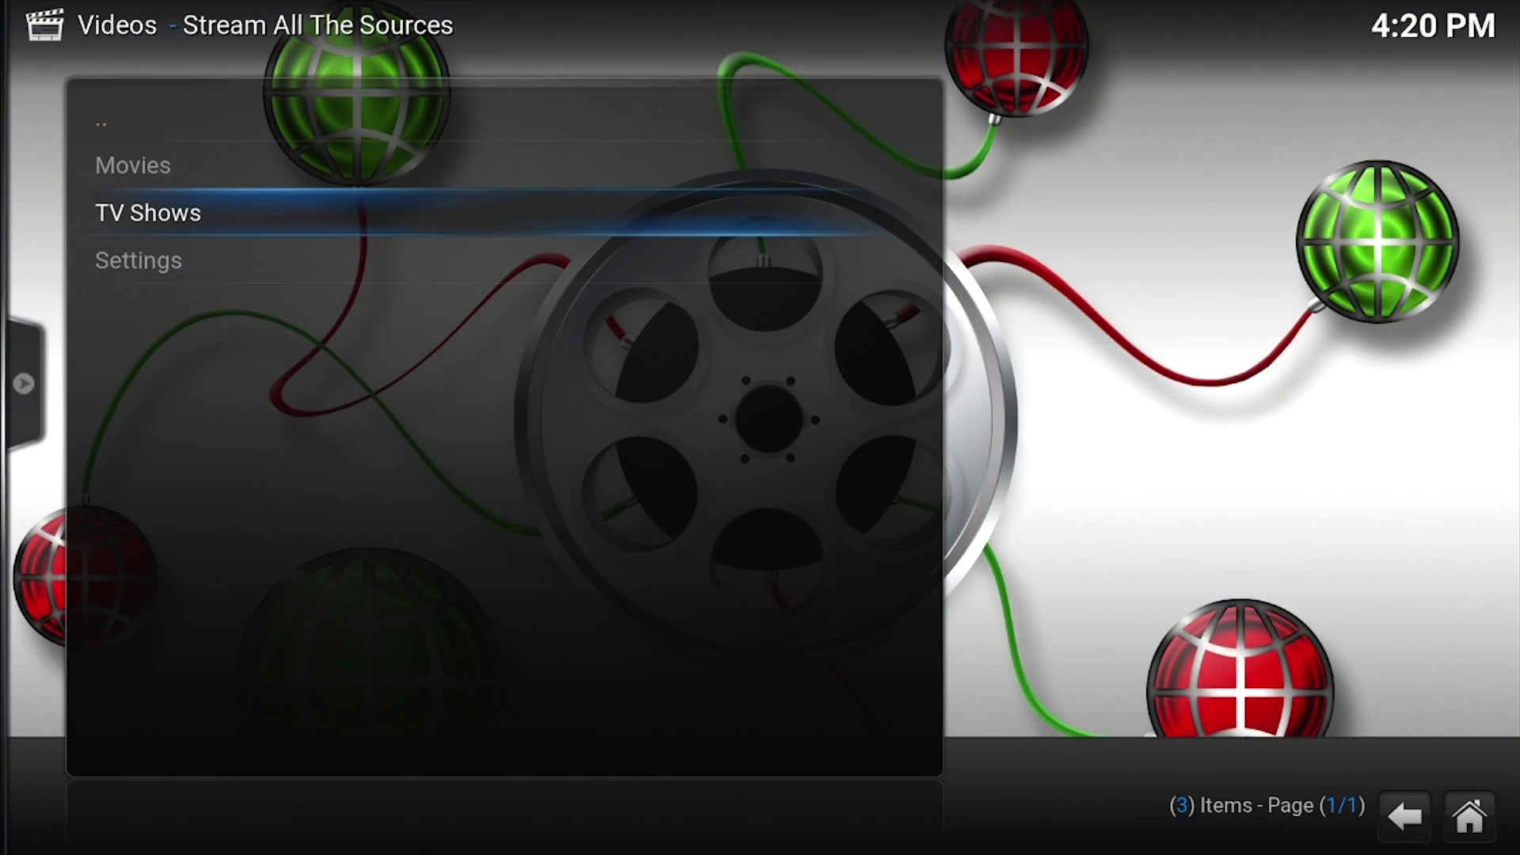
{"action": "key", "text": "Return"}
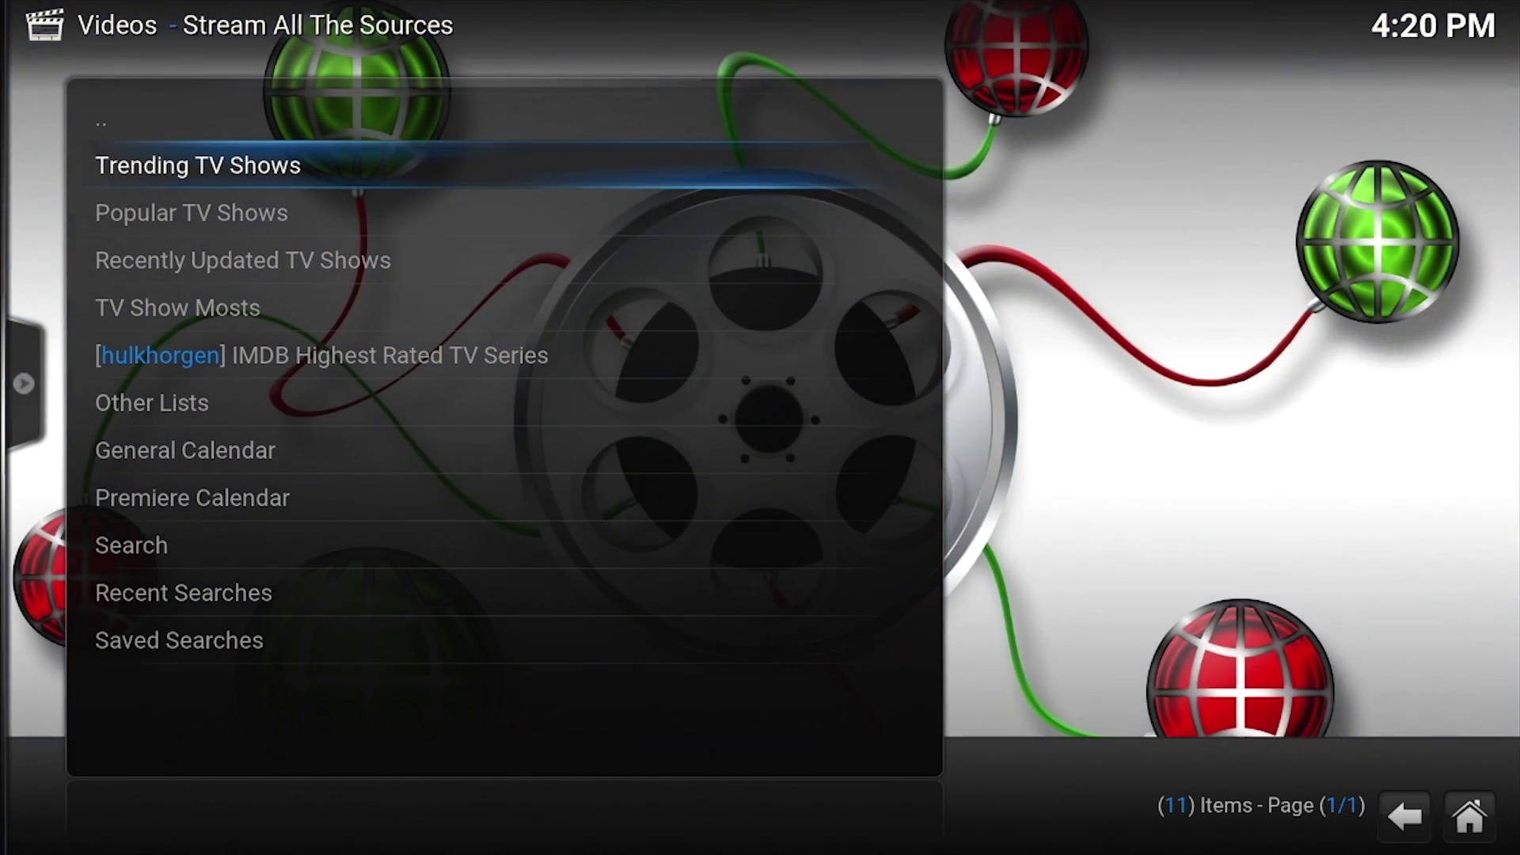
Open Popular TV Shows and browse down past Game of Thrones and Breaking Bad
{"action": "key", "text": "Return"}
{"action": "key", "text": "Down"}
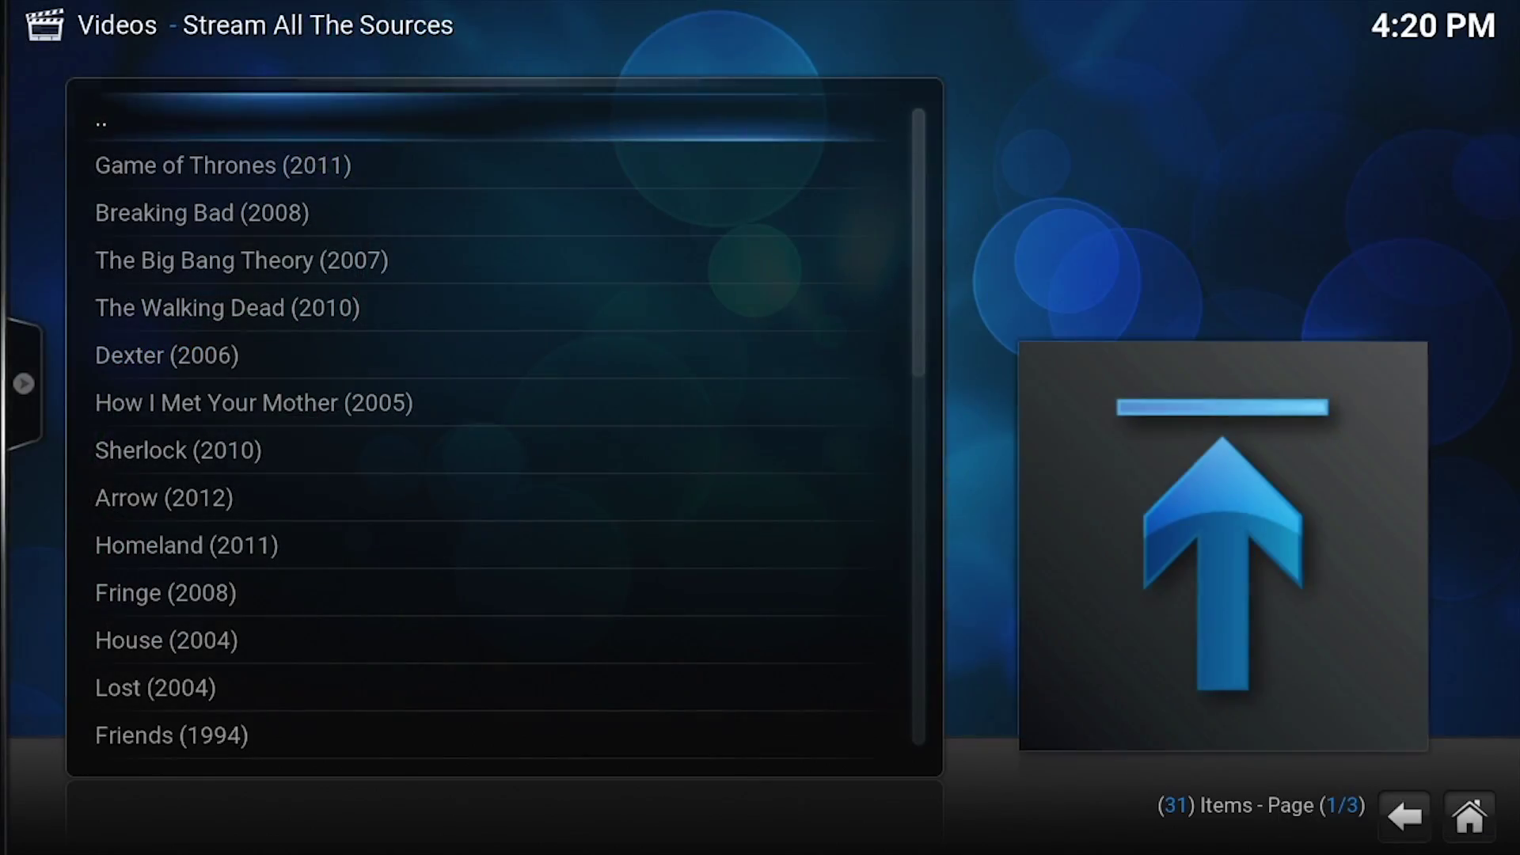
{"action": "key", "text": "Down"}
{"action": "key", "text": "Down"}
{"action": "key", "text": "Down"}
{"action": "key", "text": "Down"}
{"action": "key", "text": "Down"}
{"action": "key", "text": "Down"}
{"action": "key", "text": "Down"}
{"action": "key", "text": "Down"}
{"action": "key", "text": "Down"}
{"action": "key", "text": "Down"}
{"action": "key", "text": "Down"}
{"action": "key", "text": "Down"}
{"action": "key", "text": "Down"}
{"action": "key", "text": "Down"}
{"action": "key", "text": "Down"}
{"action": "key", "text": "Down"}
{"action": "key", "text": "Down"}
{"action": "key", "text": "Down"}
{"action": "key", "text": "Down"}
{"action": "key", "text": "Down"}
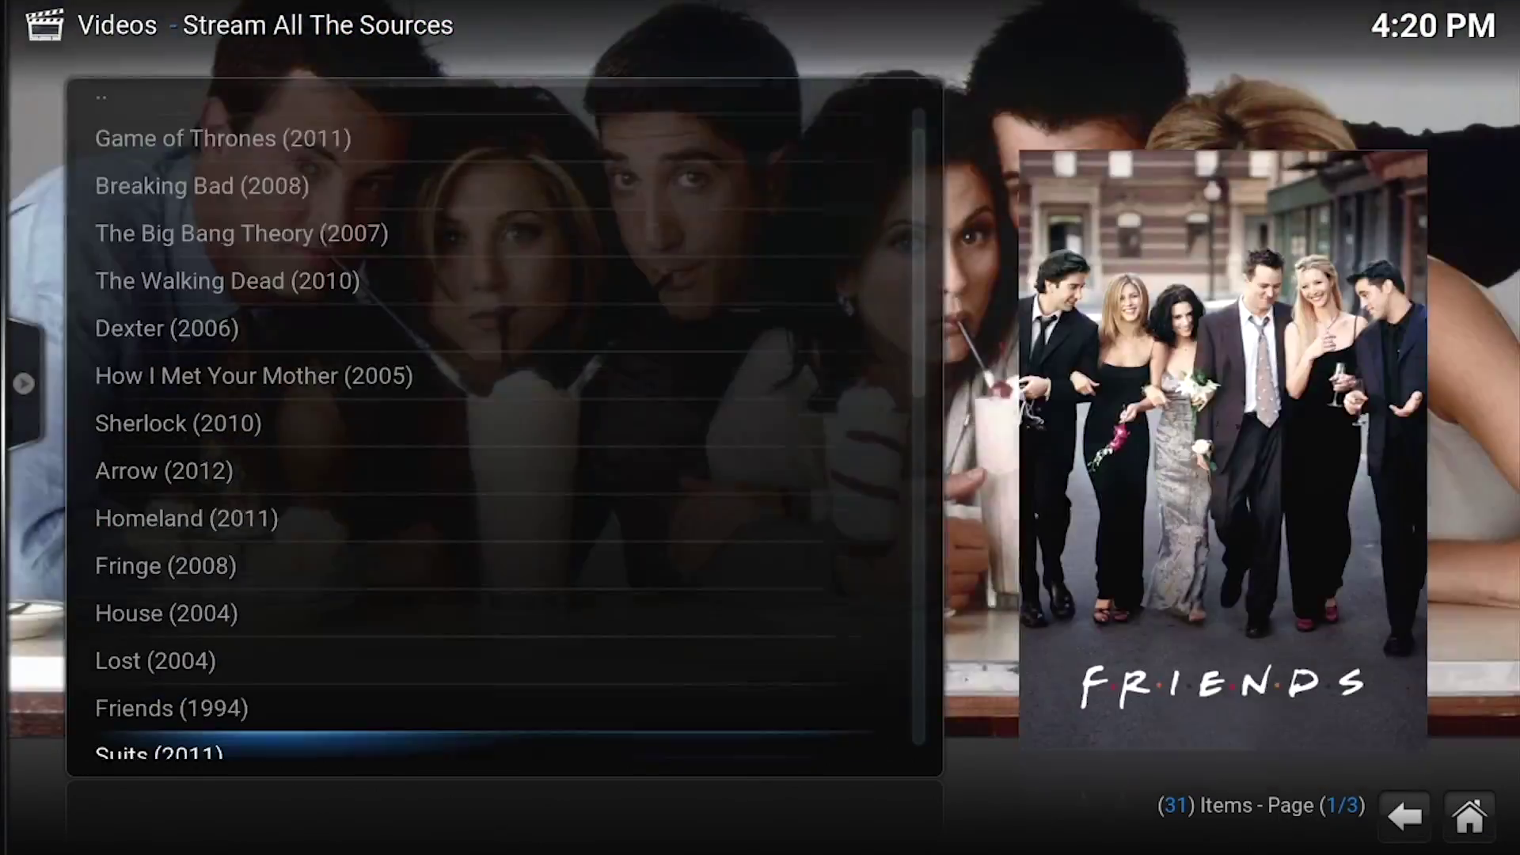
{"action": "key", "text": "Down"}
{"action": "key", "text": "Down"}
{"action": "key", "text": "Down"}
{"action": "key", "text": "Down"}
{"action": "key", "text": "Down"}
{"action": "key", "text": "Down"}
{"action": "key", "text": "Down"}
{"action": "key", "text": "Down"}
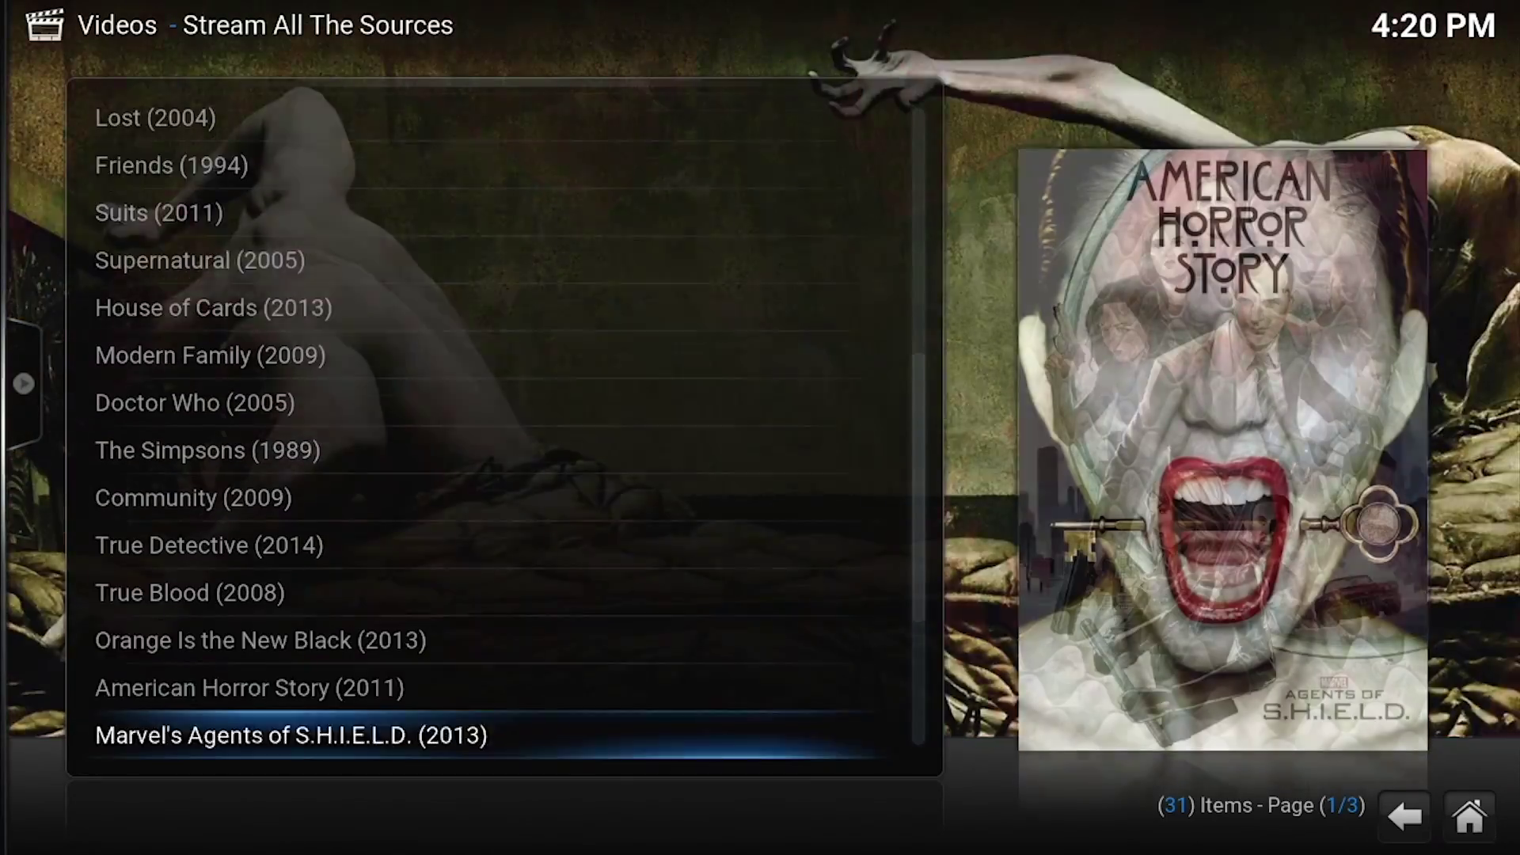